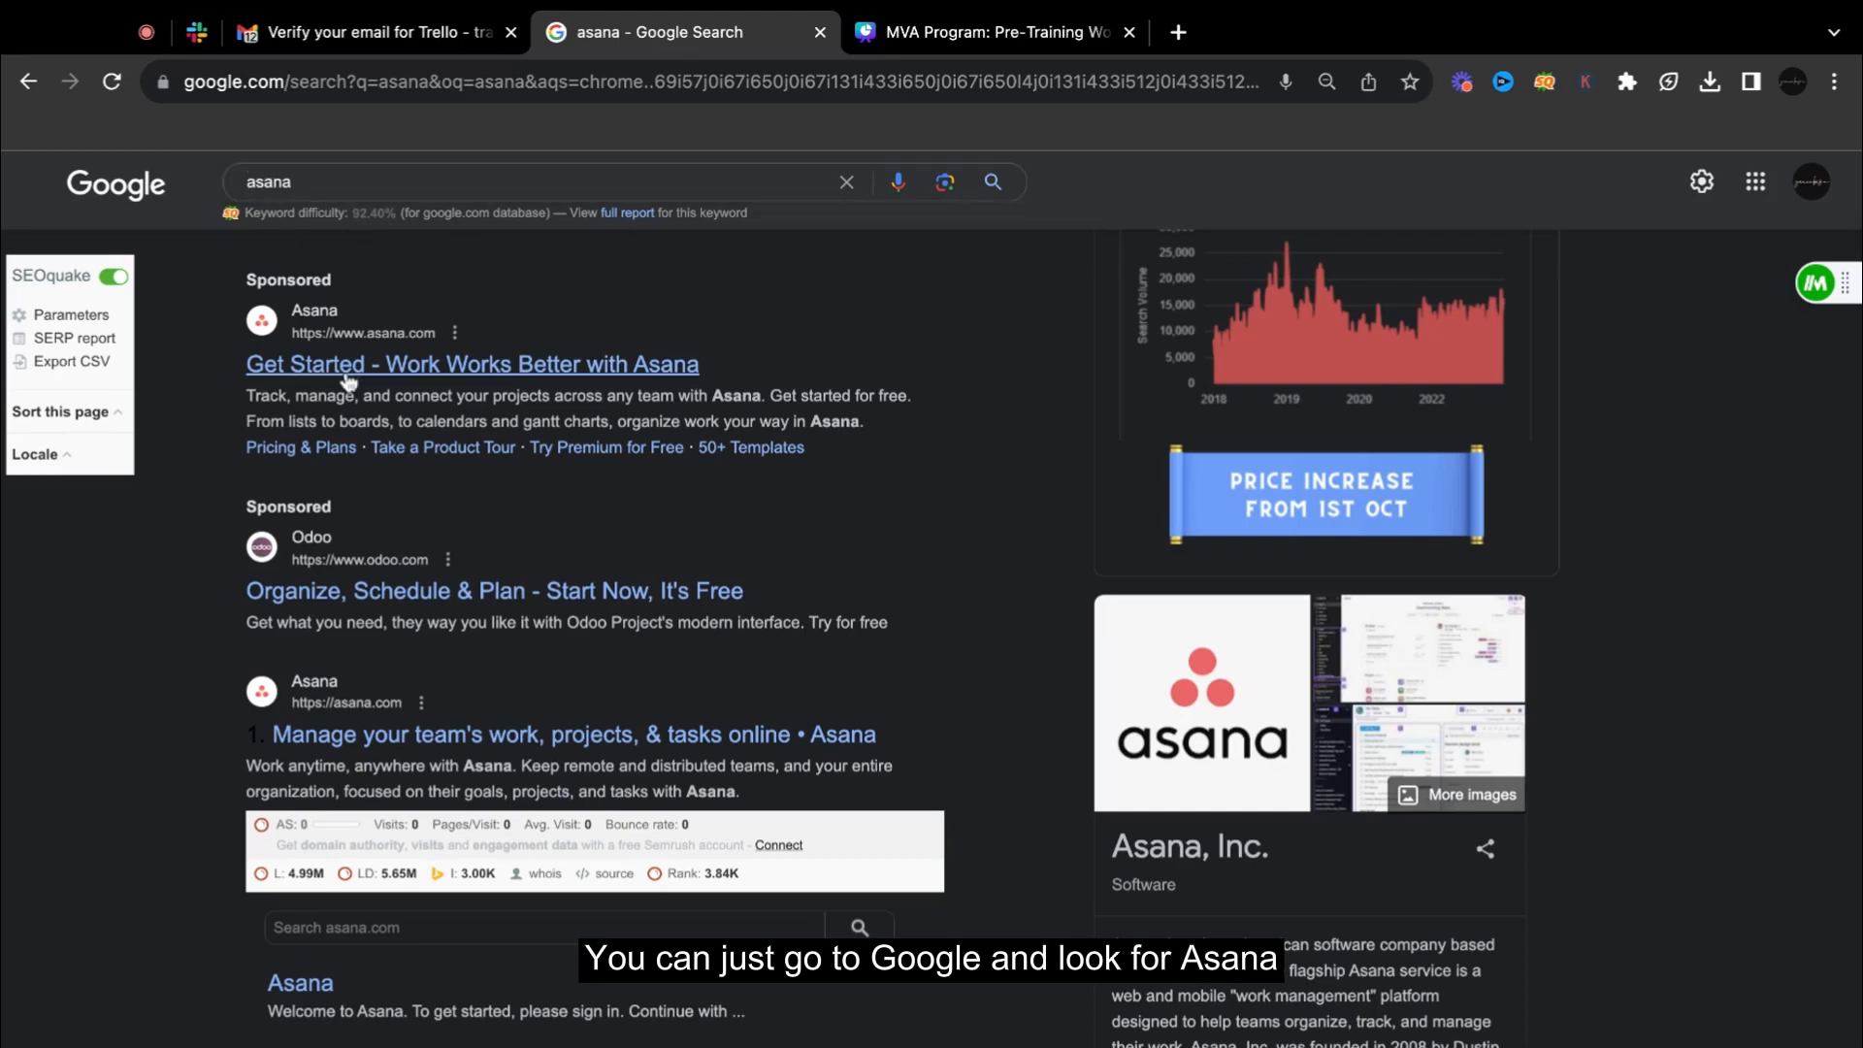
Step: Open Asana's website from the sponsored search result and sign up for an account with the work e-mail address
click(305, 367)
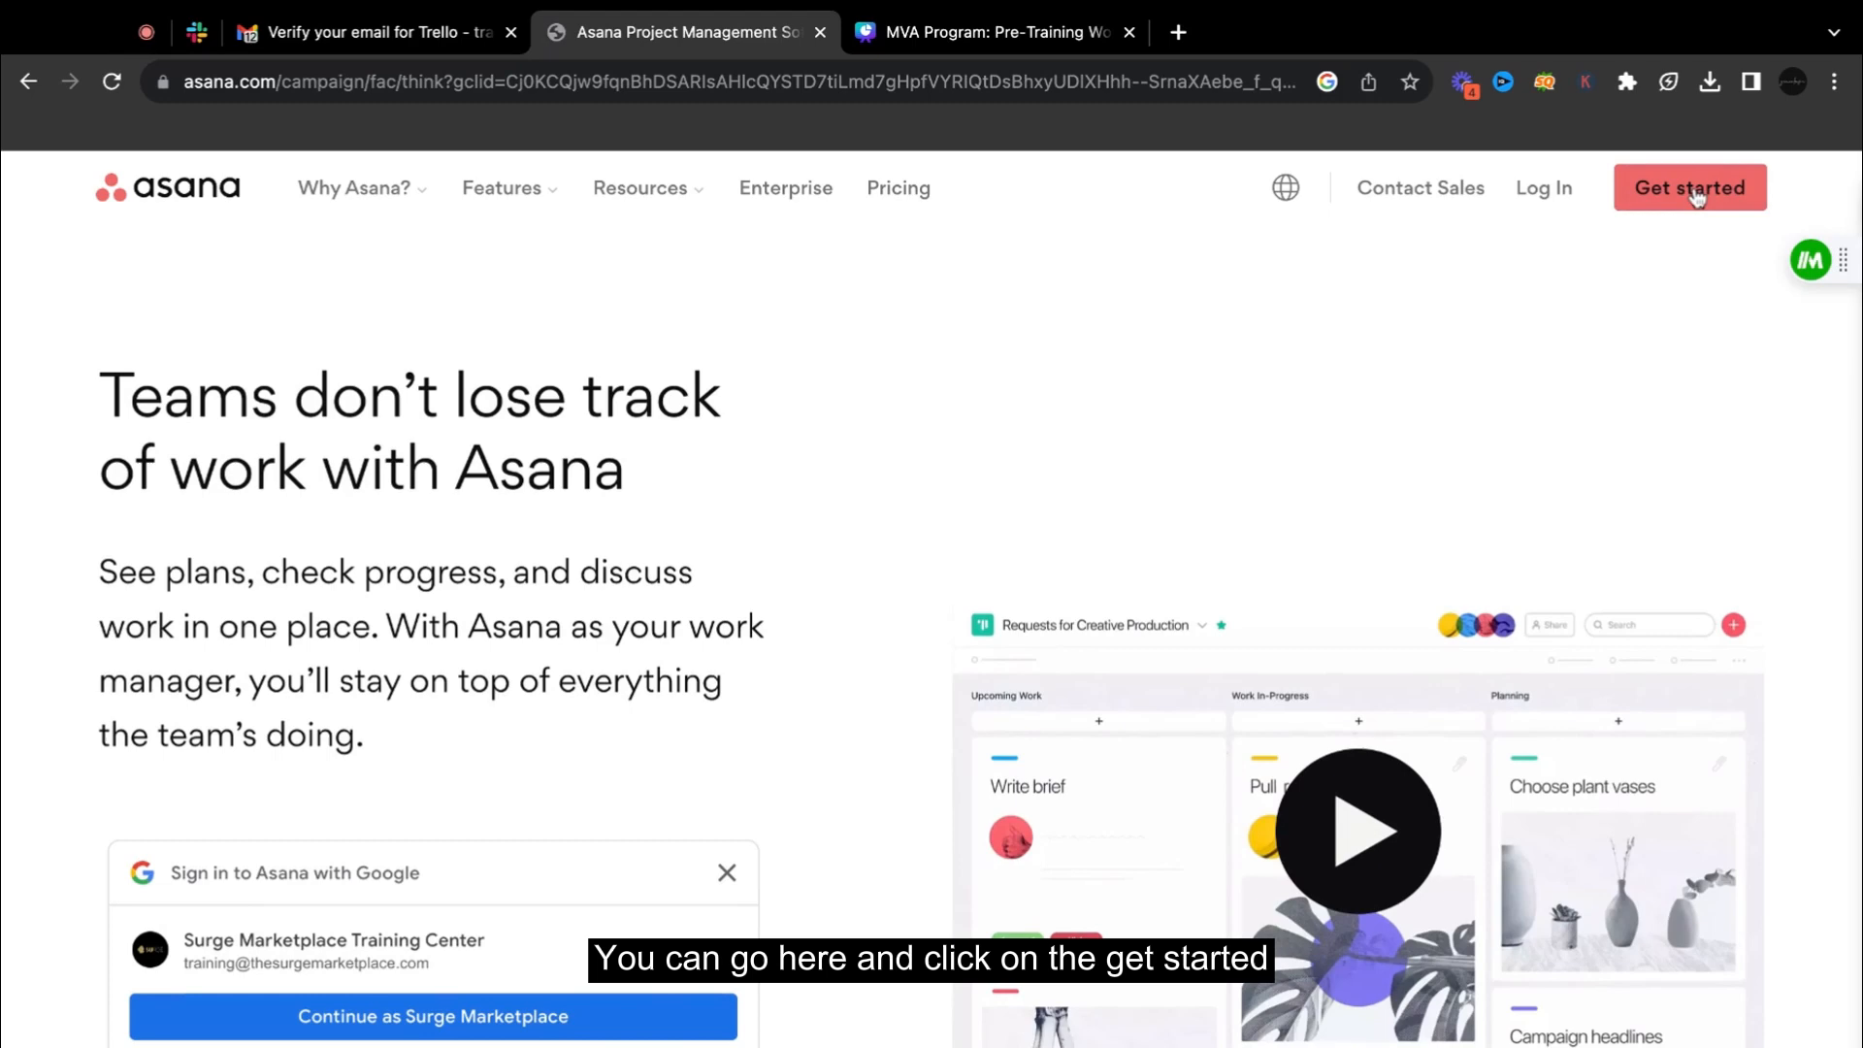
click(1693, 192)
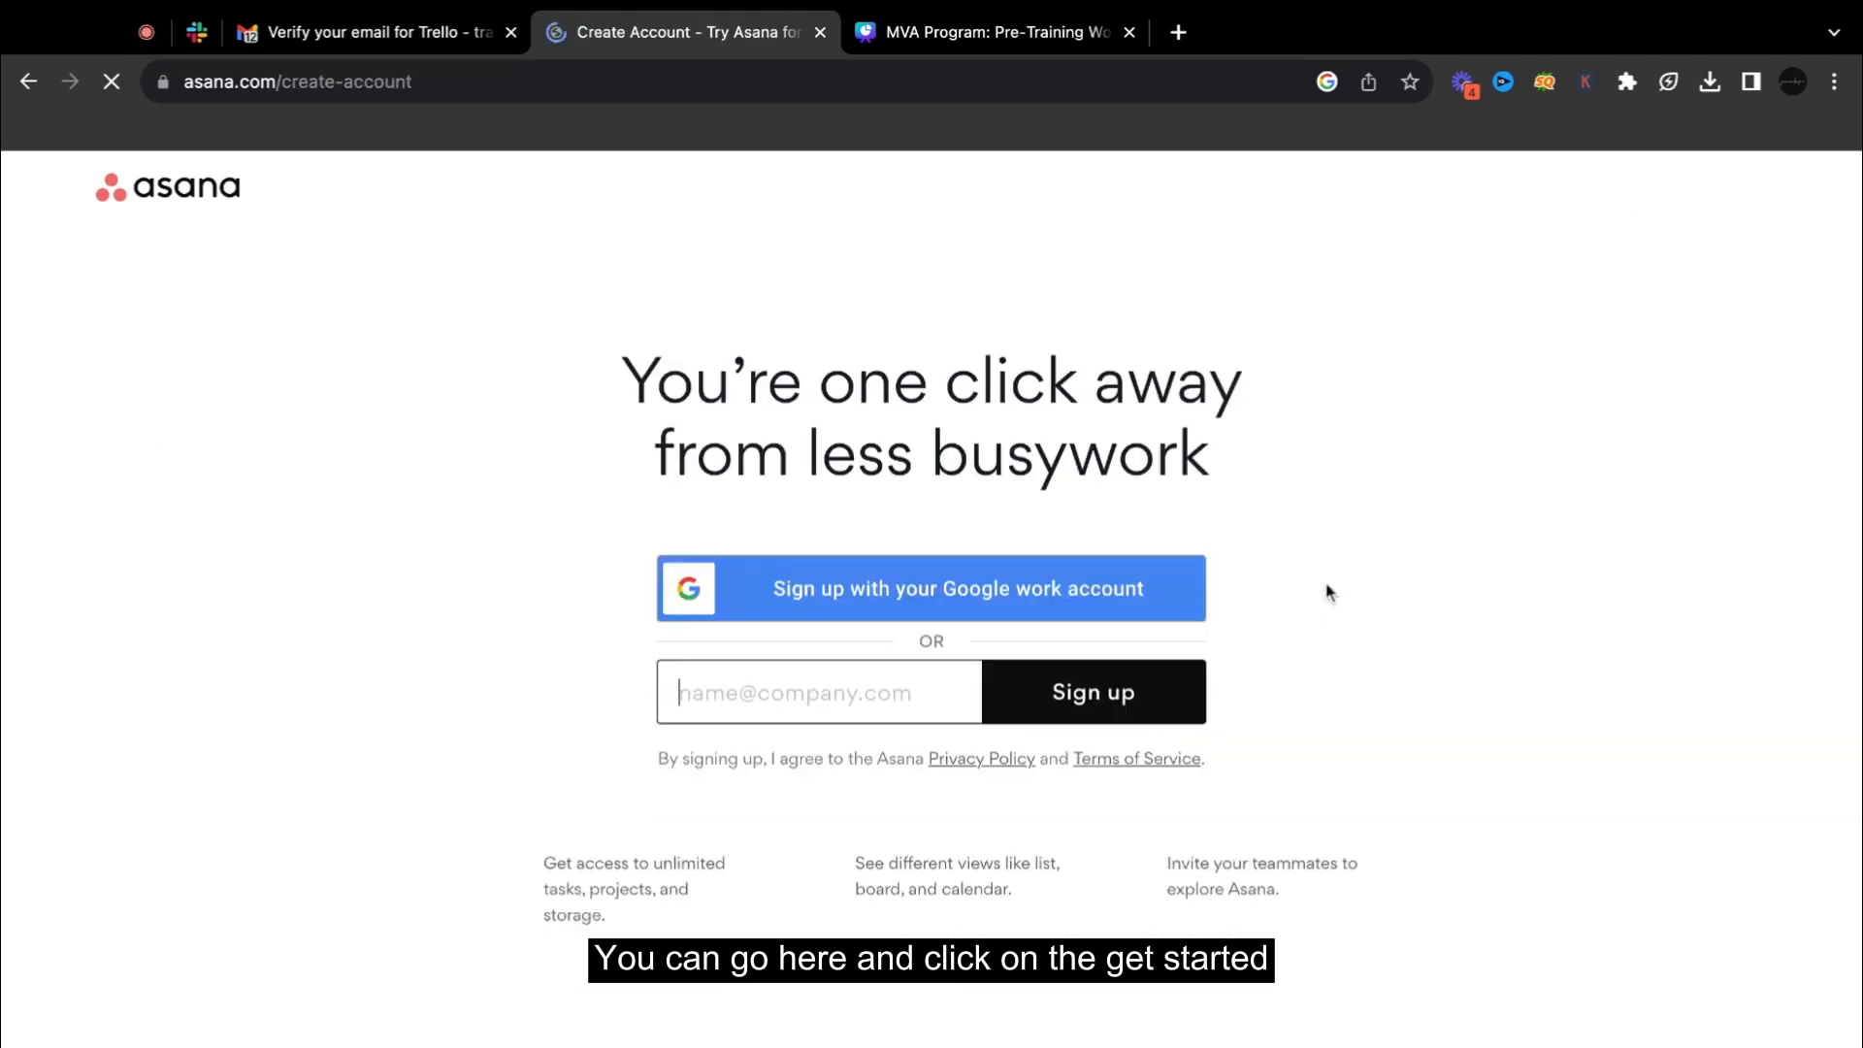
click(783, 690)
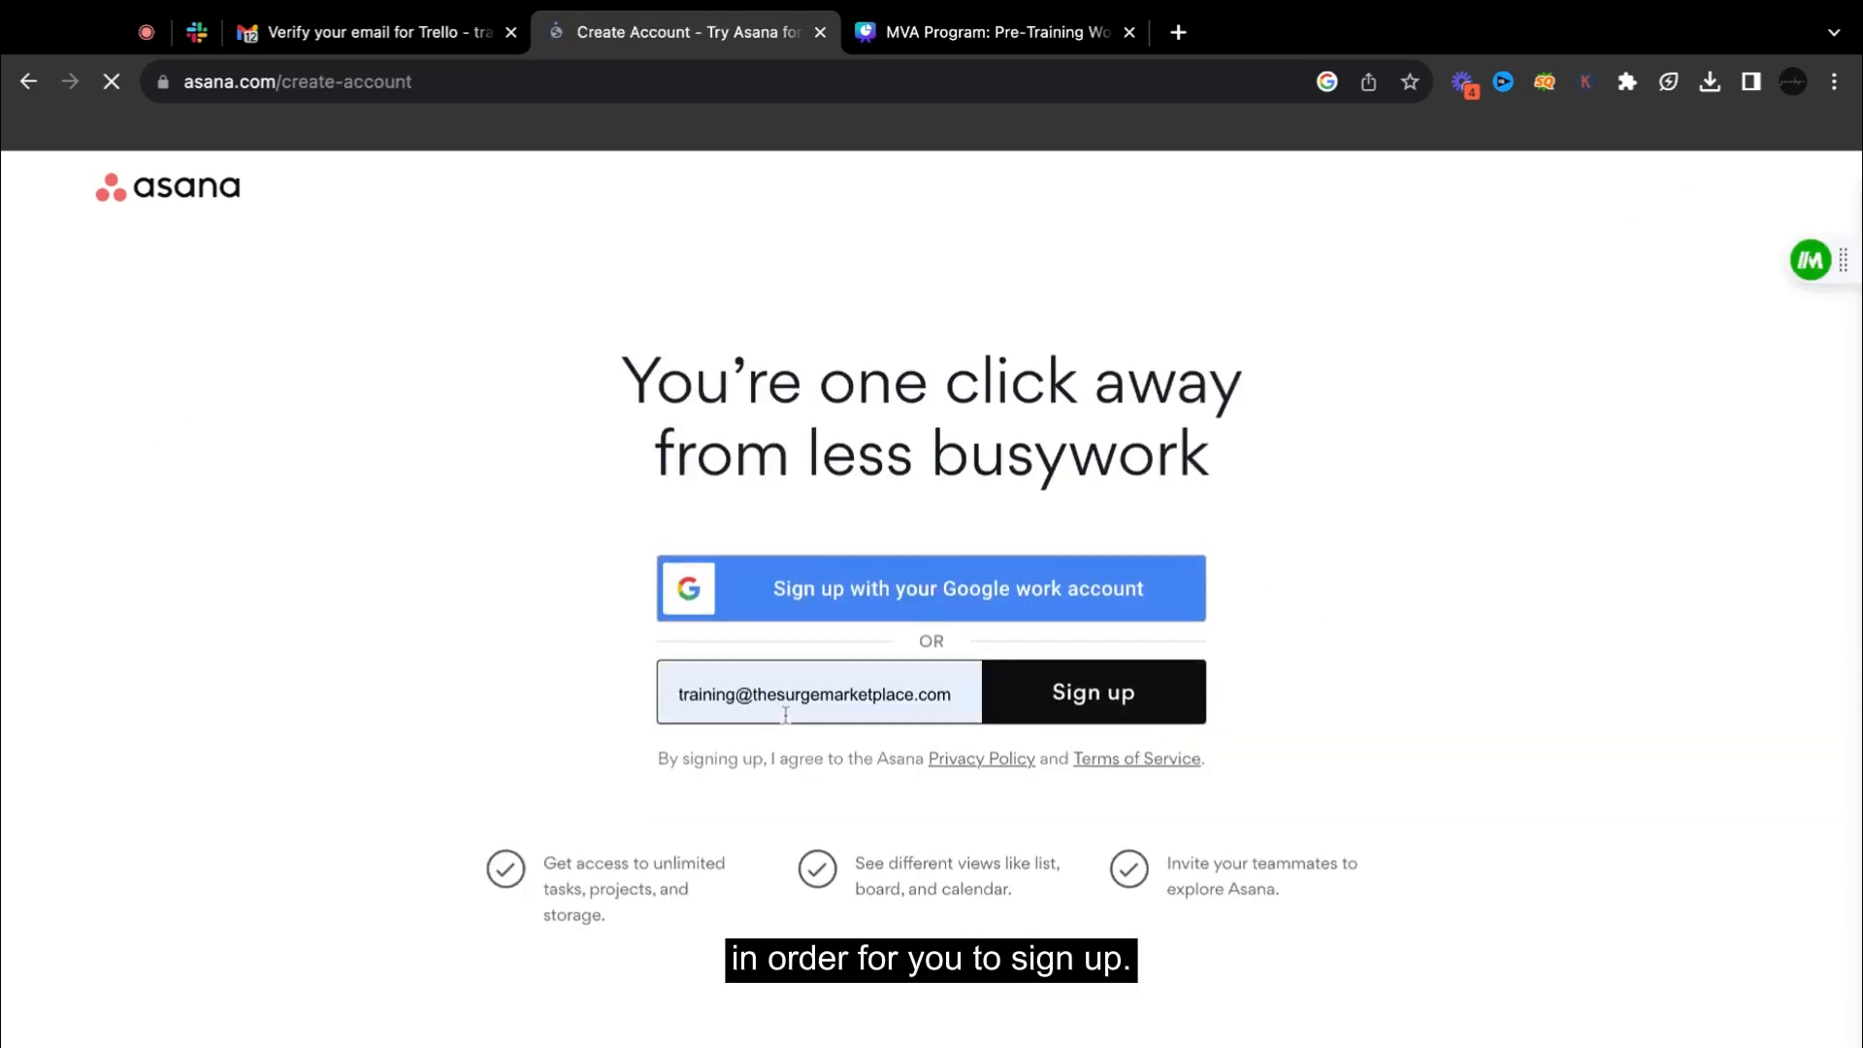
click(1109, 716)
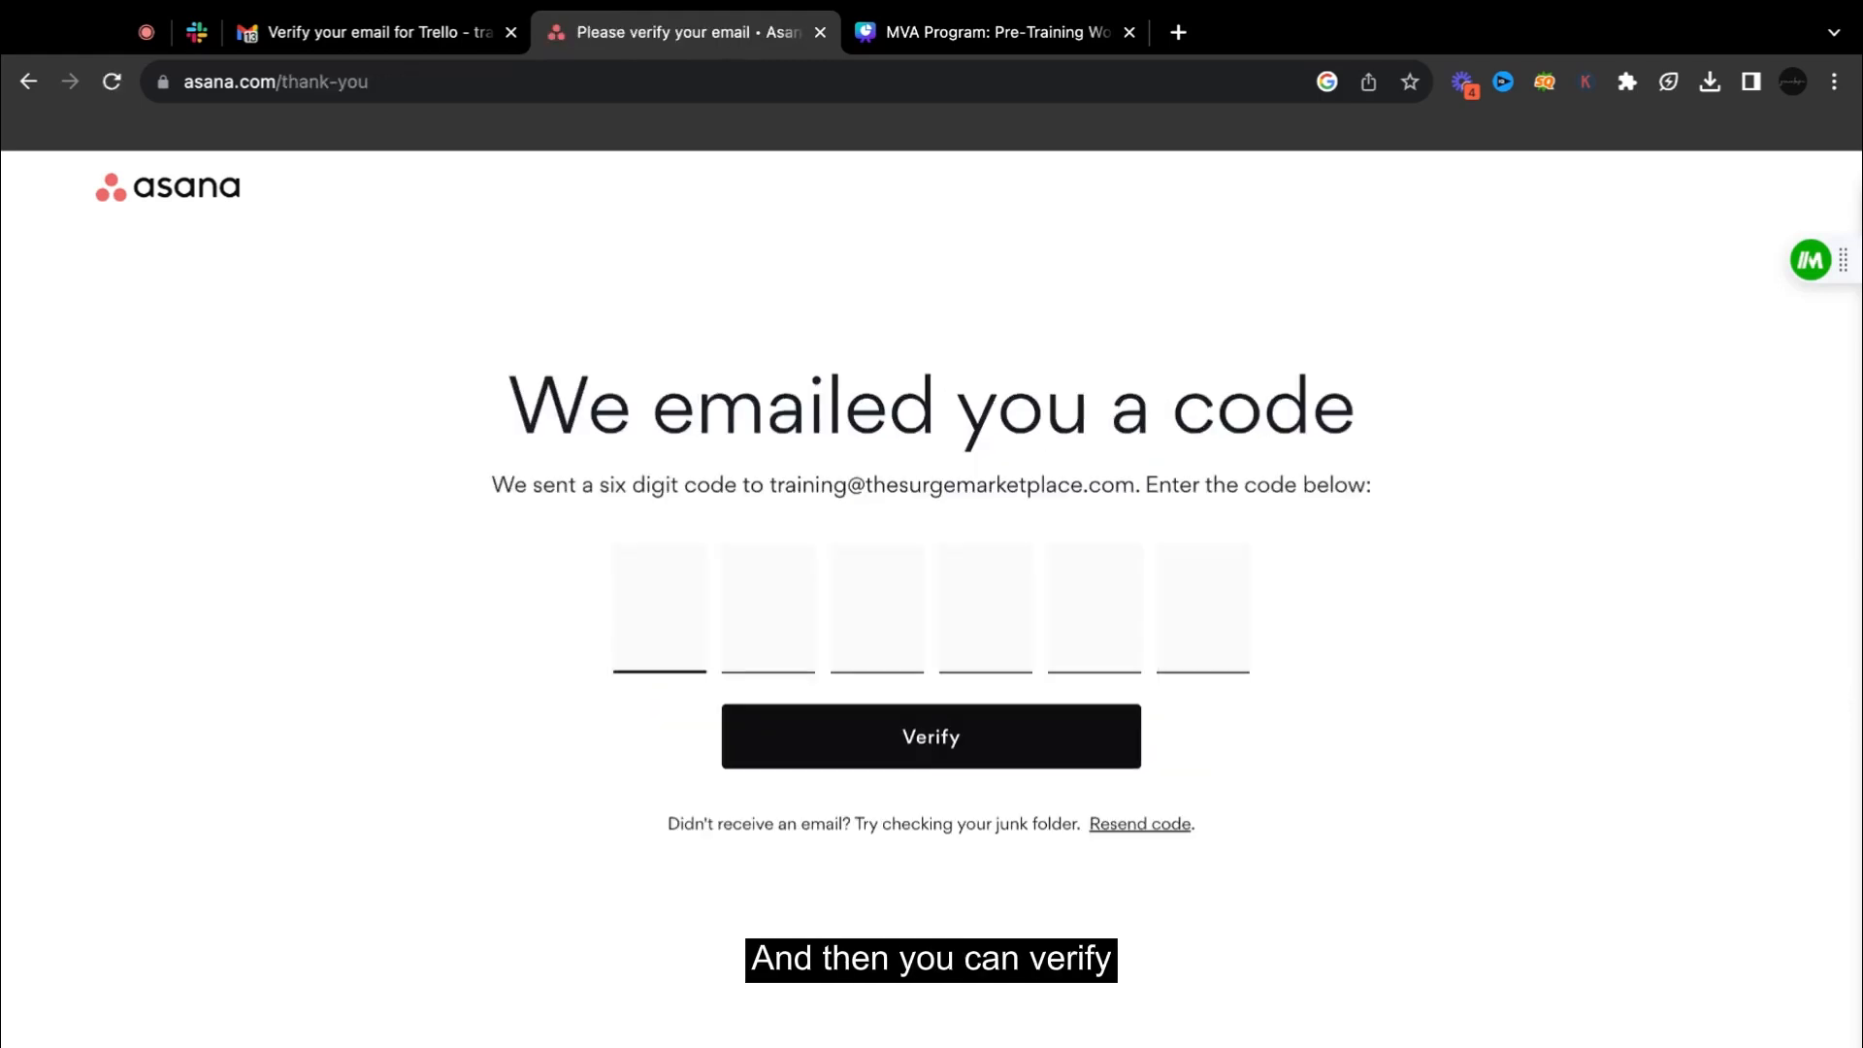
Step: Copy the confirmation code from Asana's e-mail in the Gmail inbox and paste it into Asana's verification page
click(433, 46)
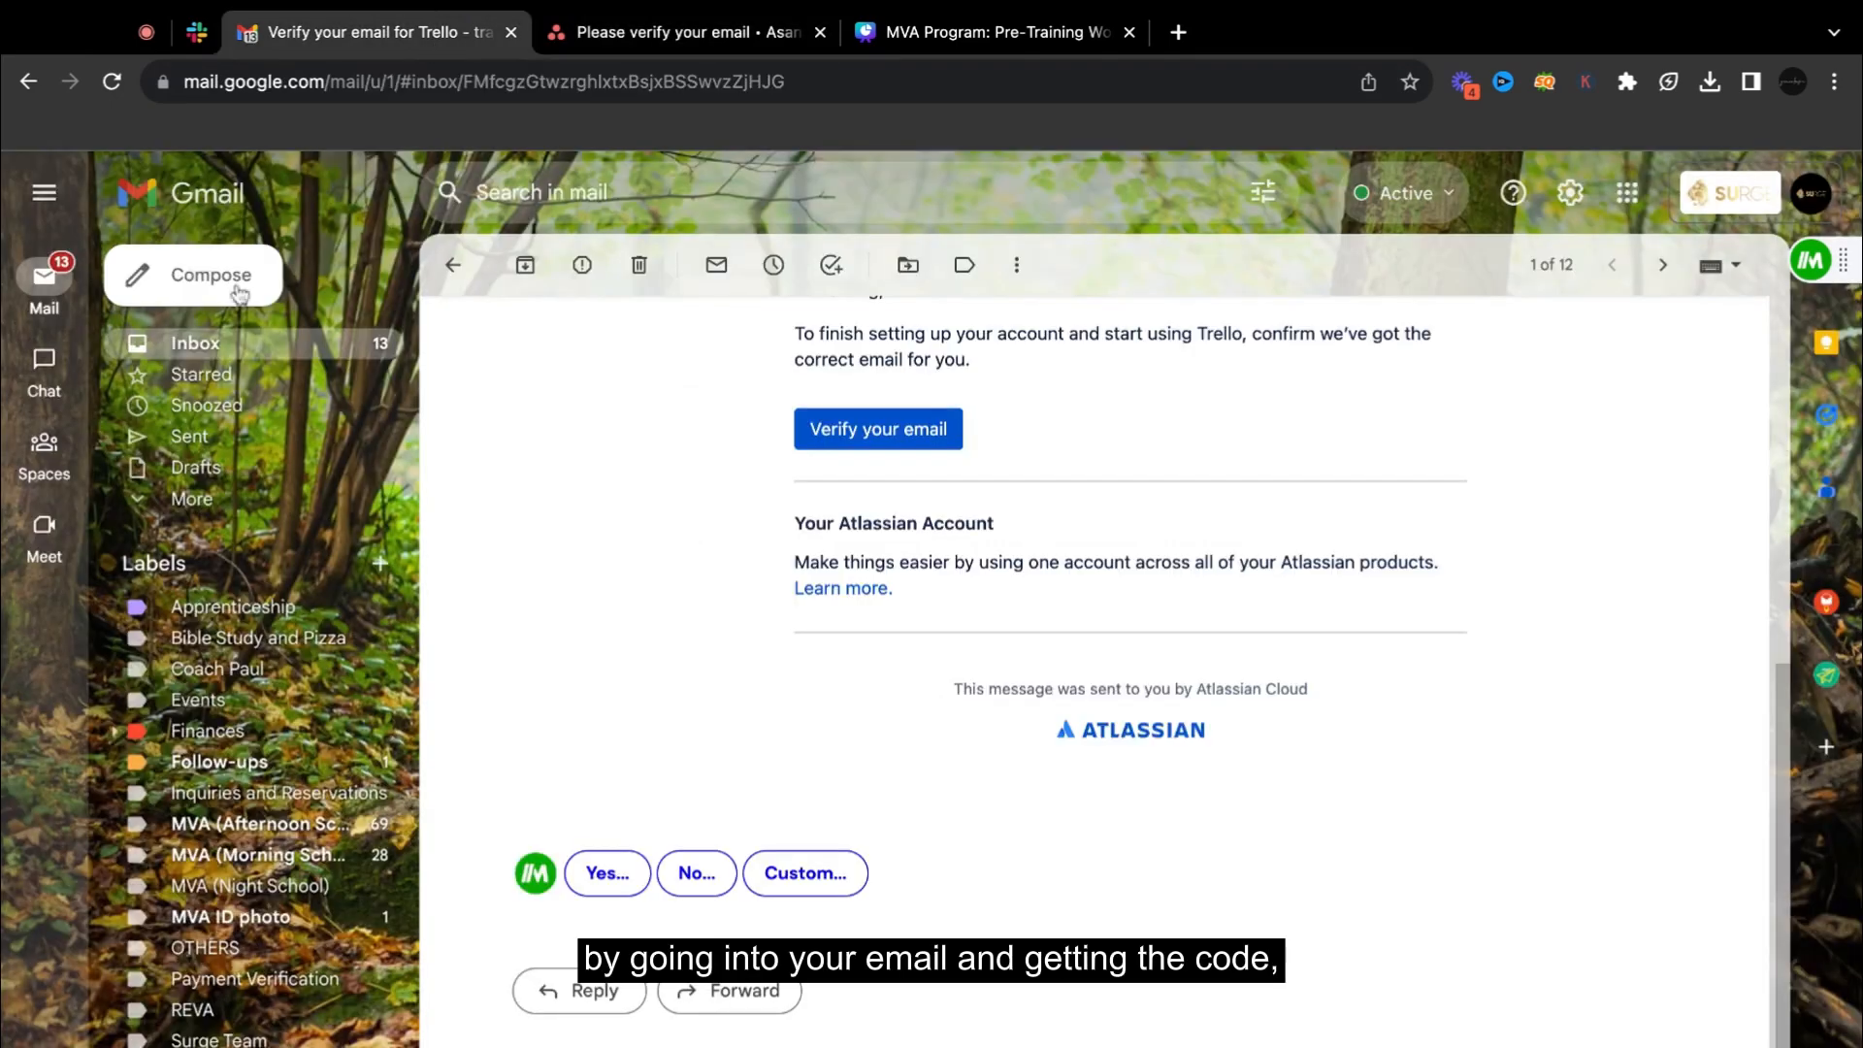
click(220, 353)
click(1032, 381)
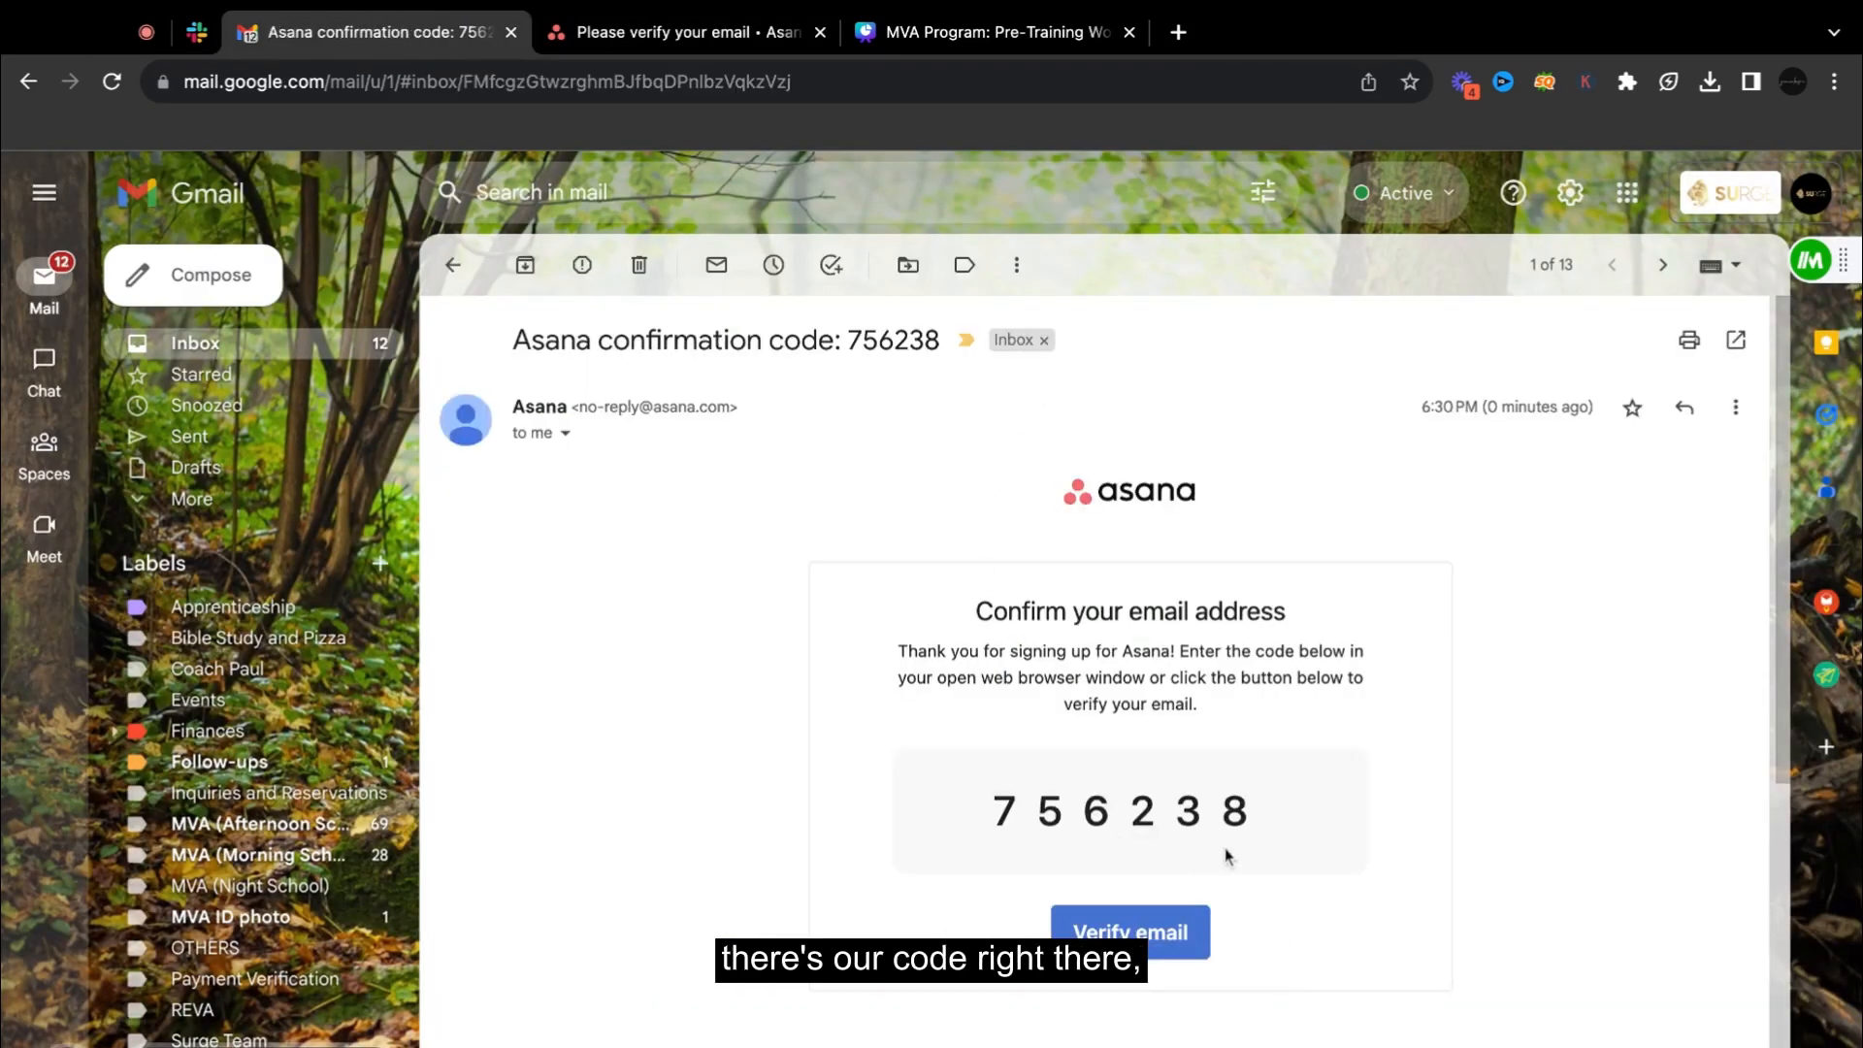
double_click(1275, 821)
key(super+c)
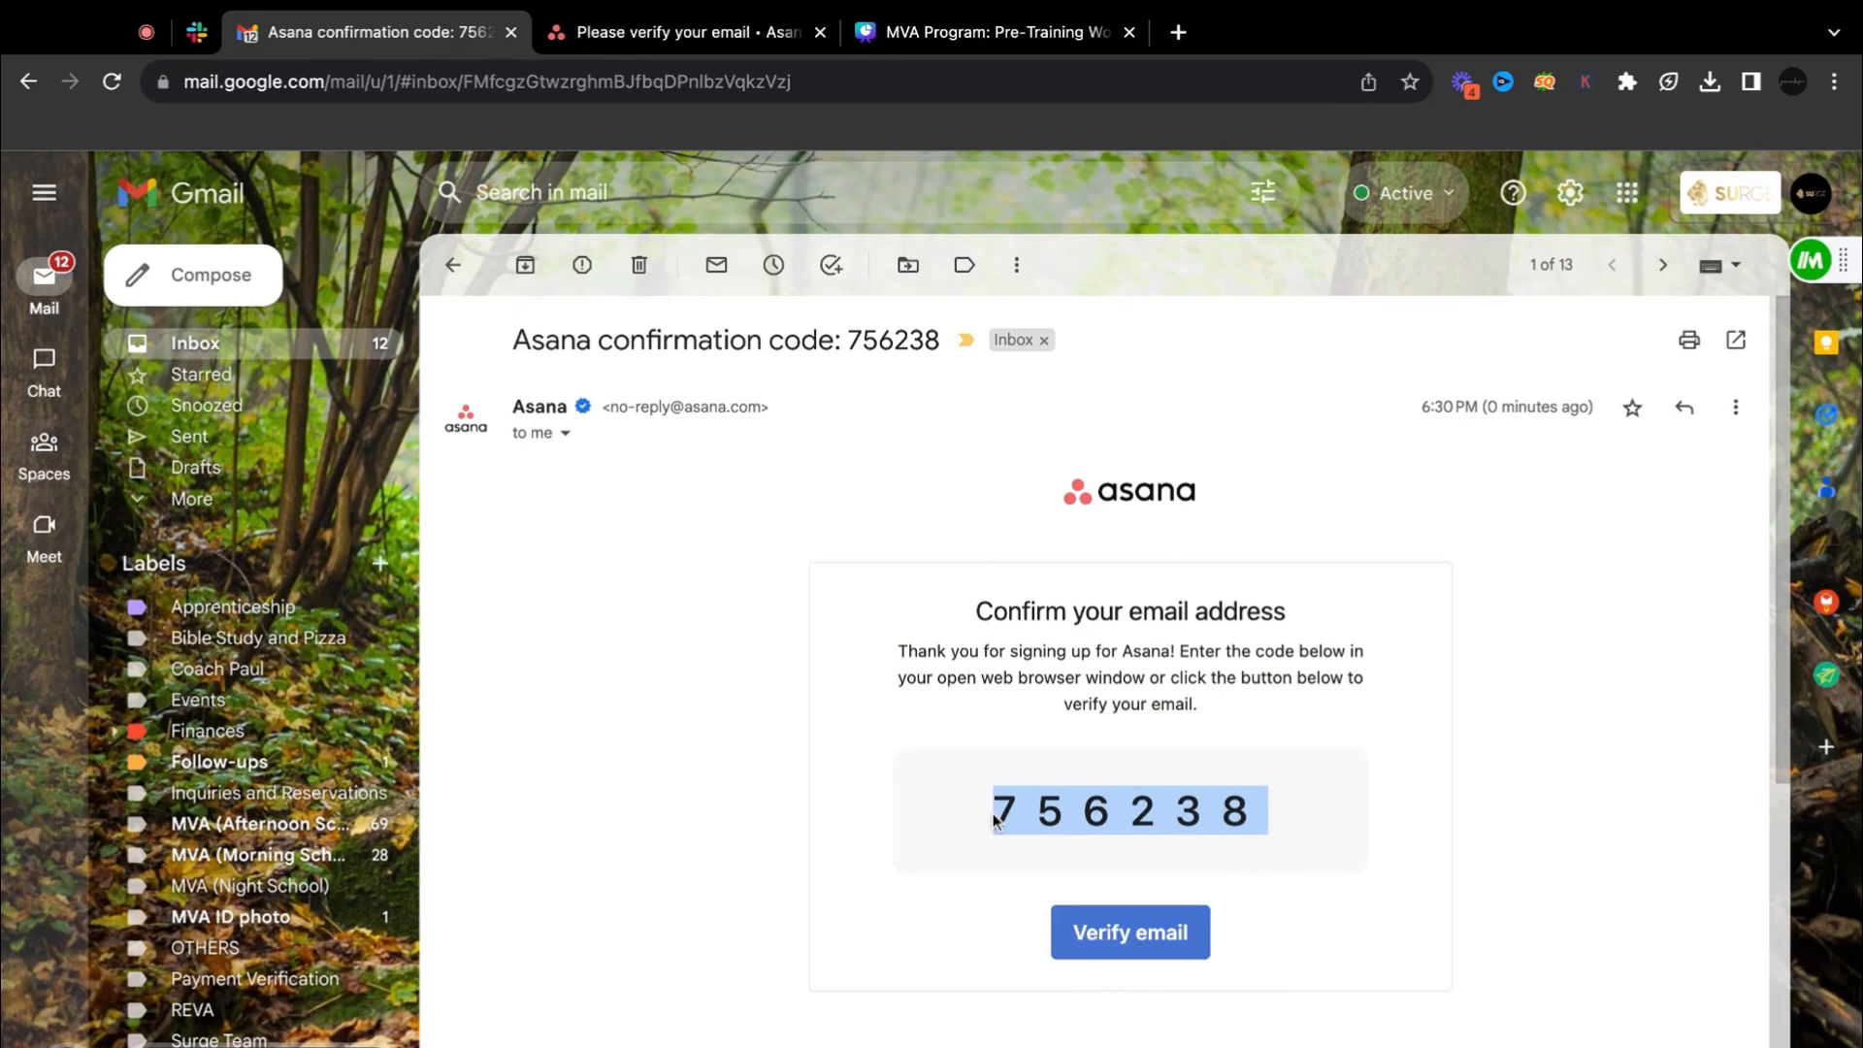
click(759, 29)
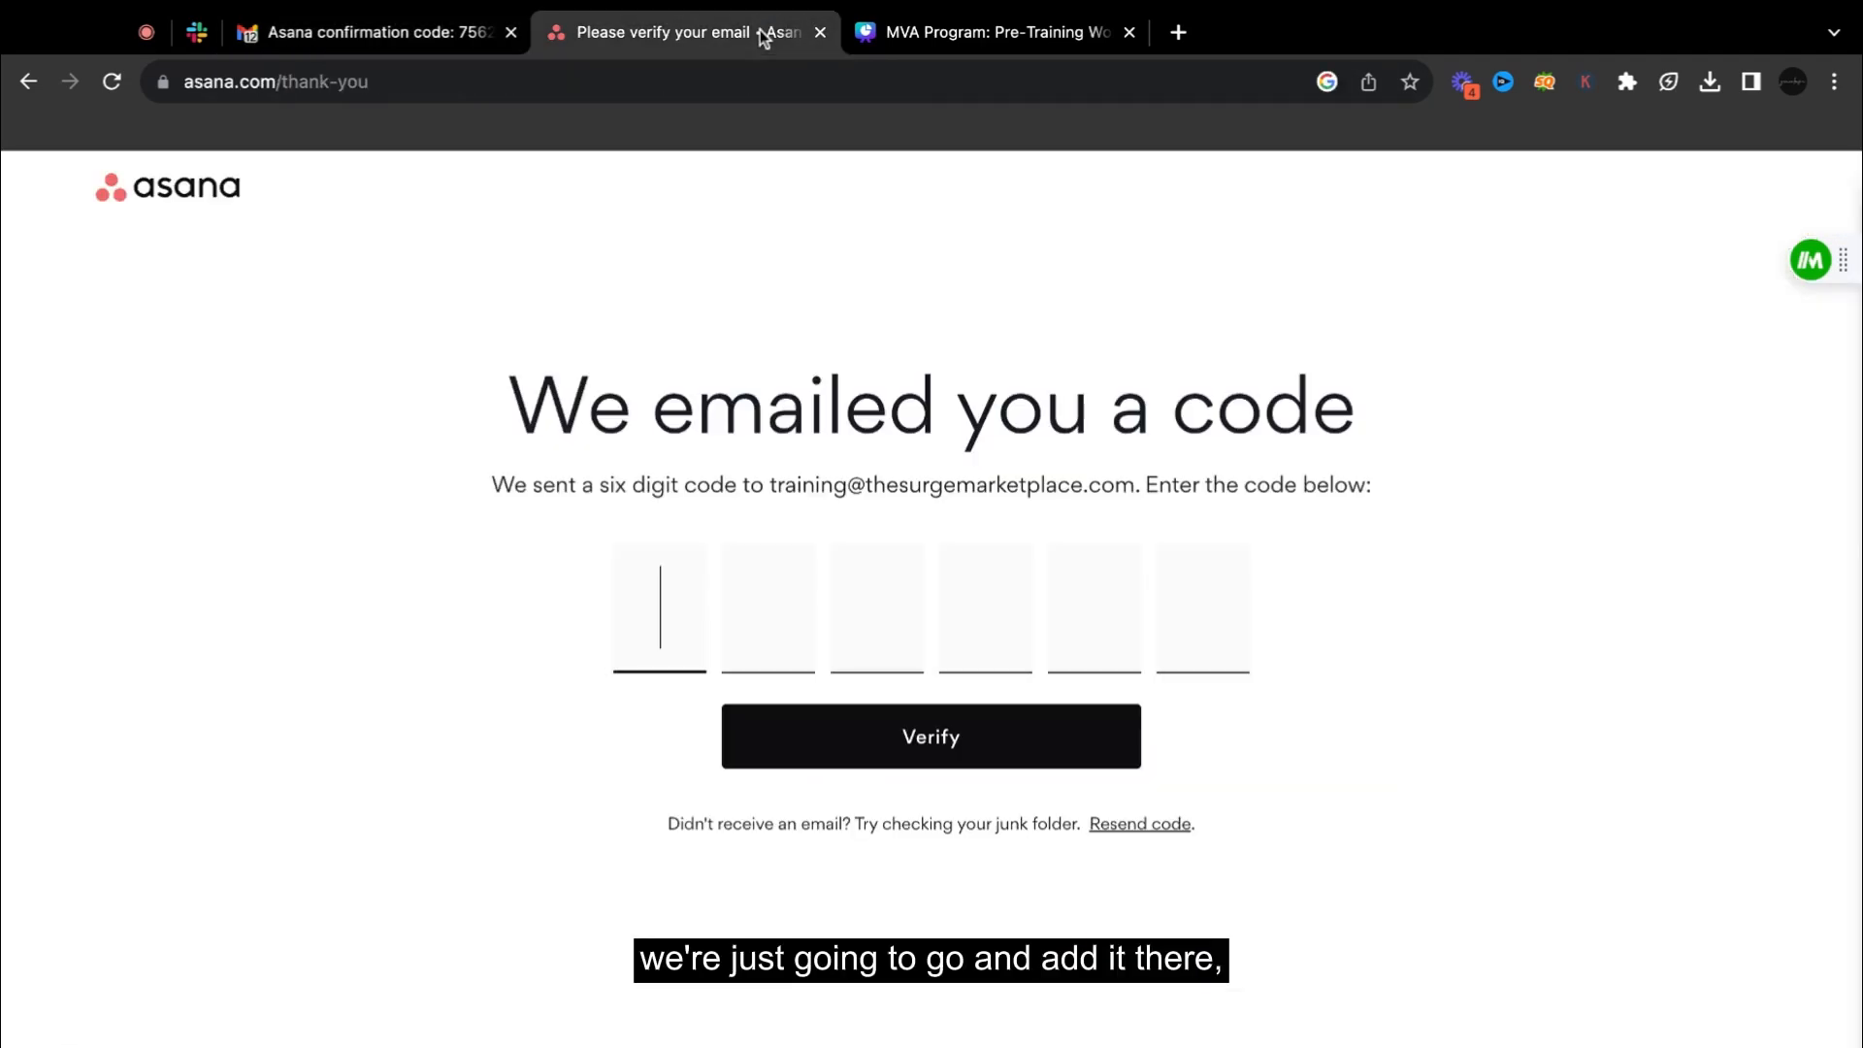
key(super+v)
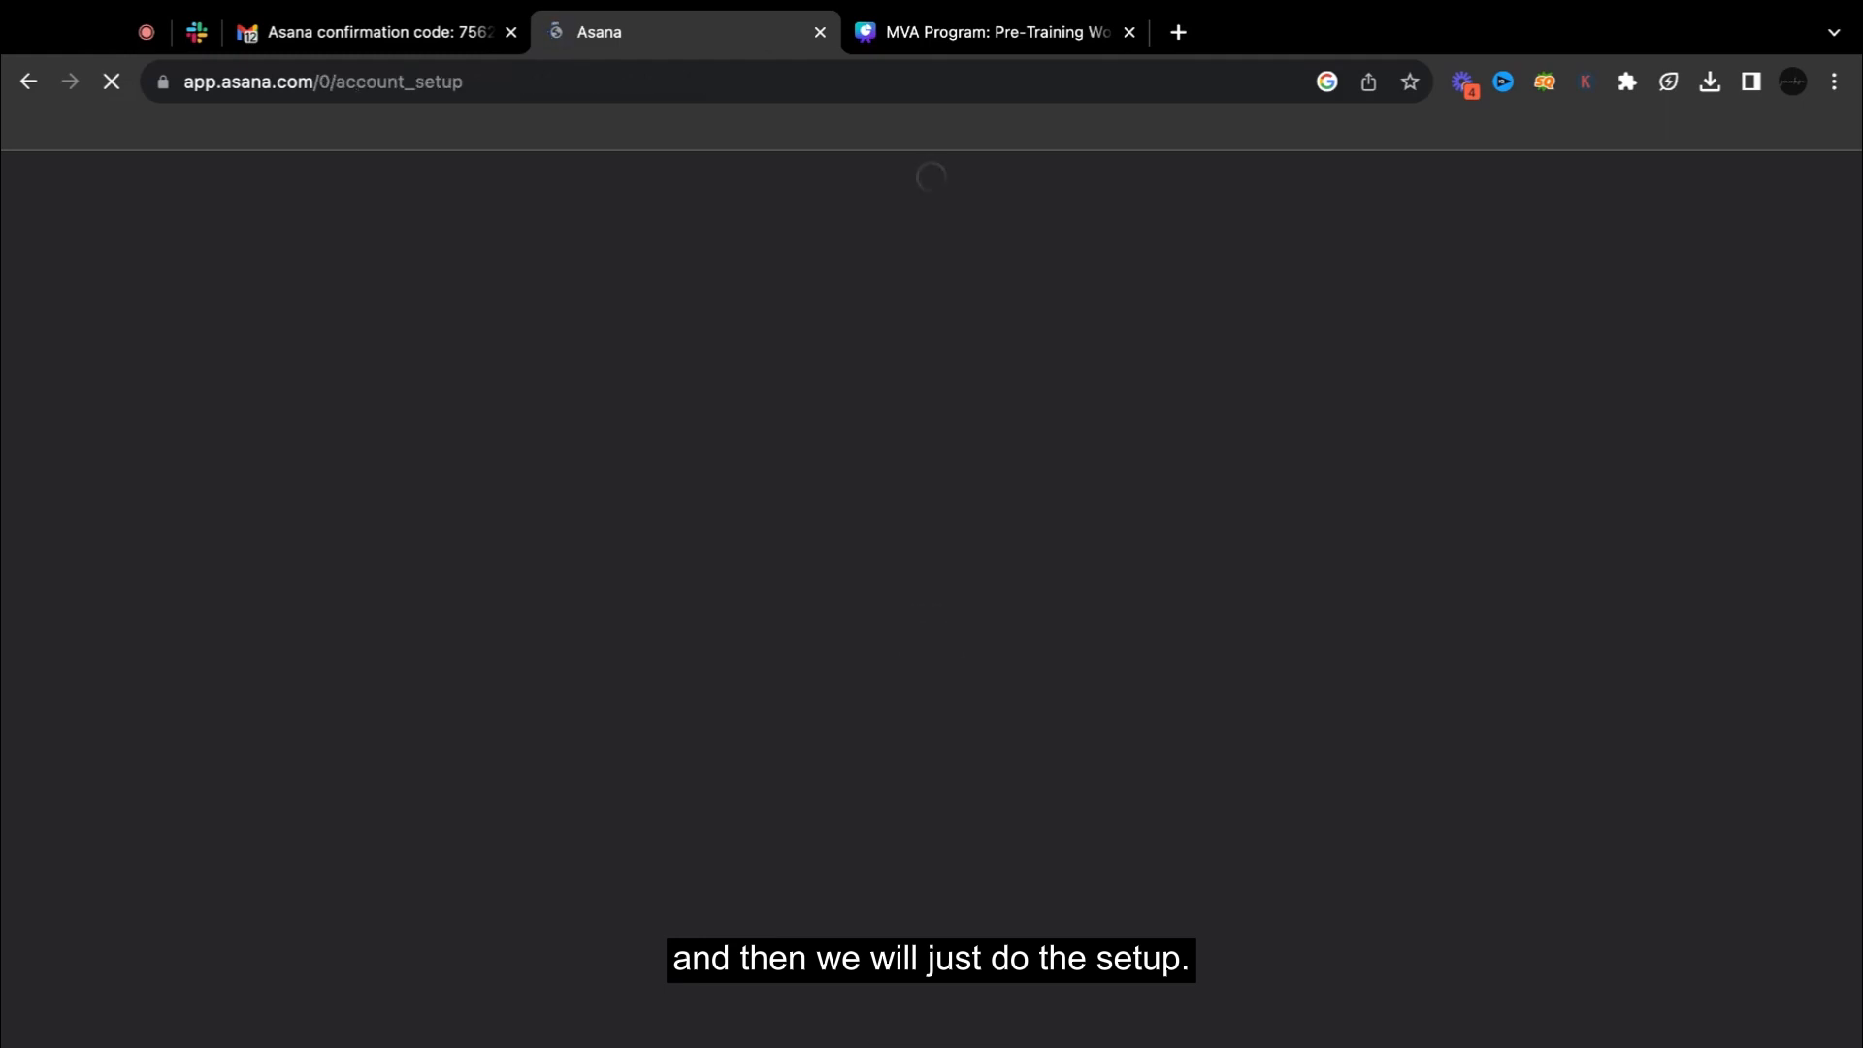
Step: Enter Surge Marketplace as the full name, fill in the account password and continue the setup
text(Su)
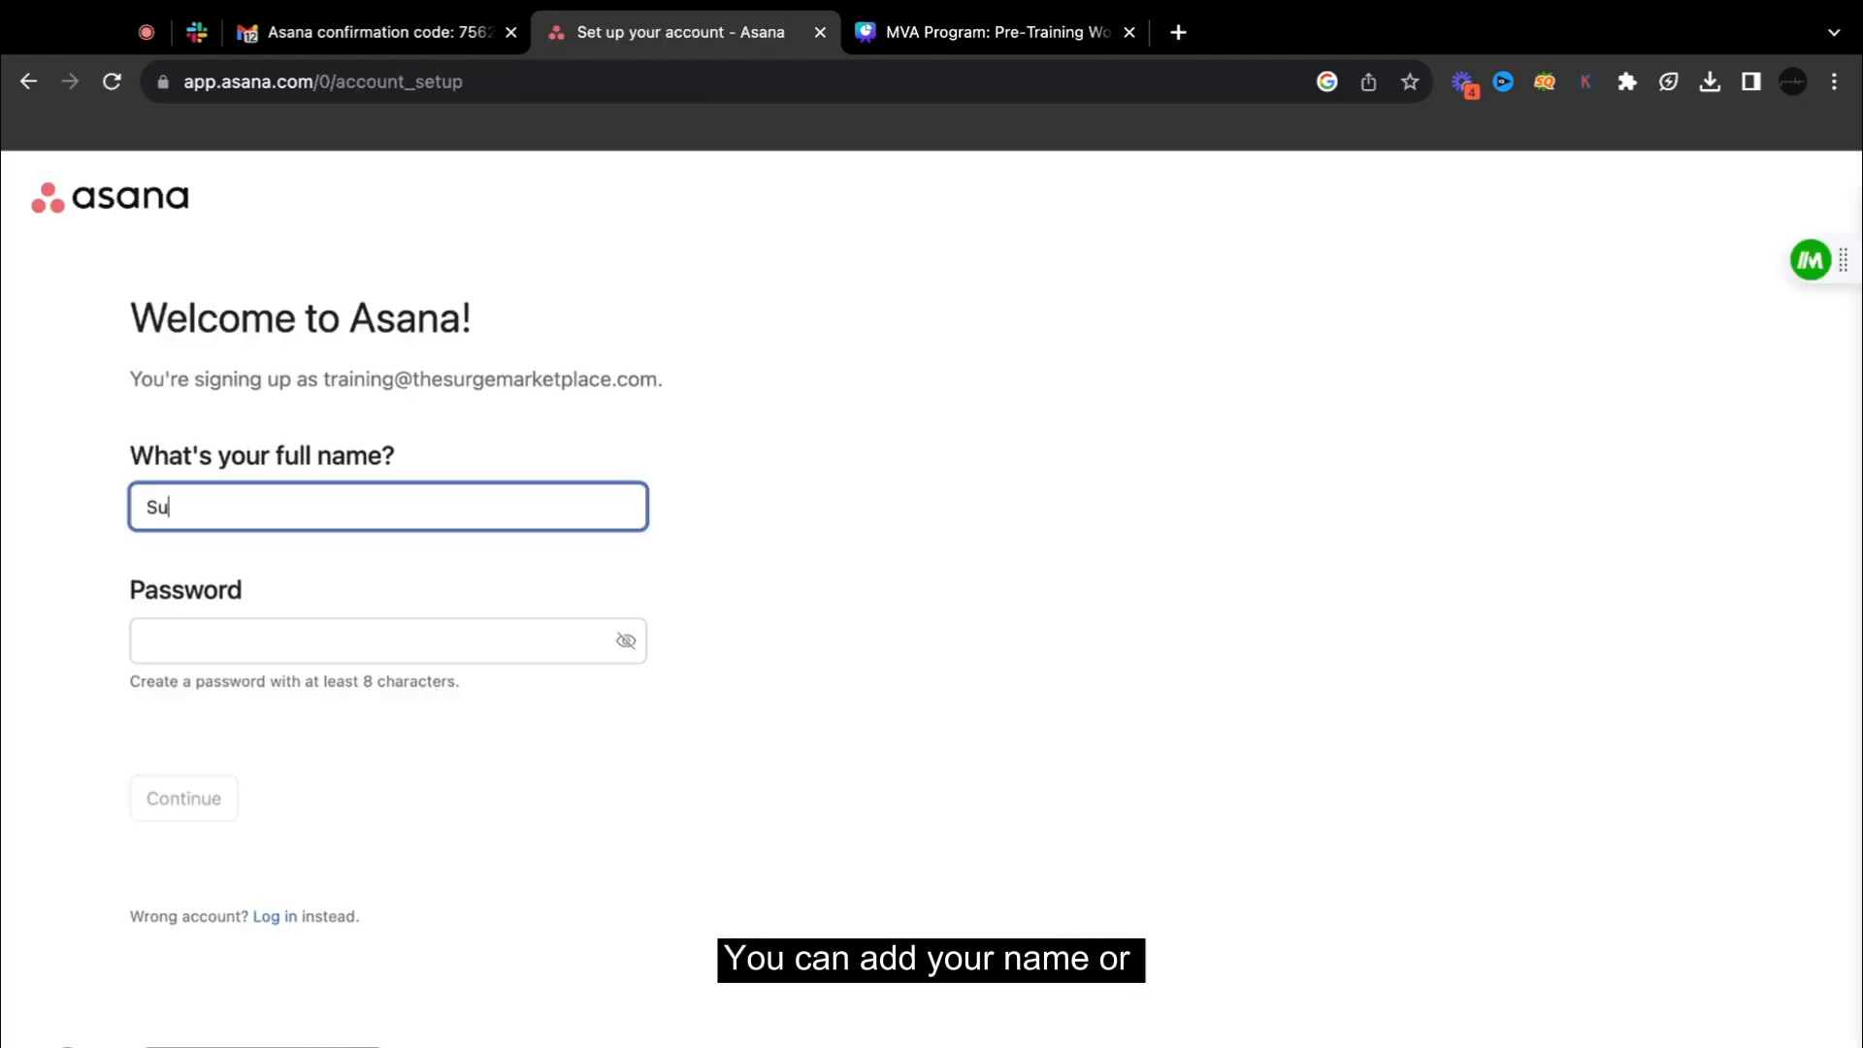
text(gge ma)
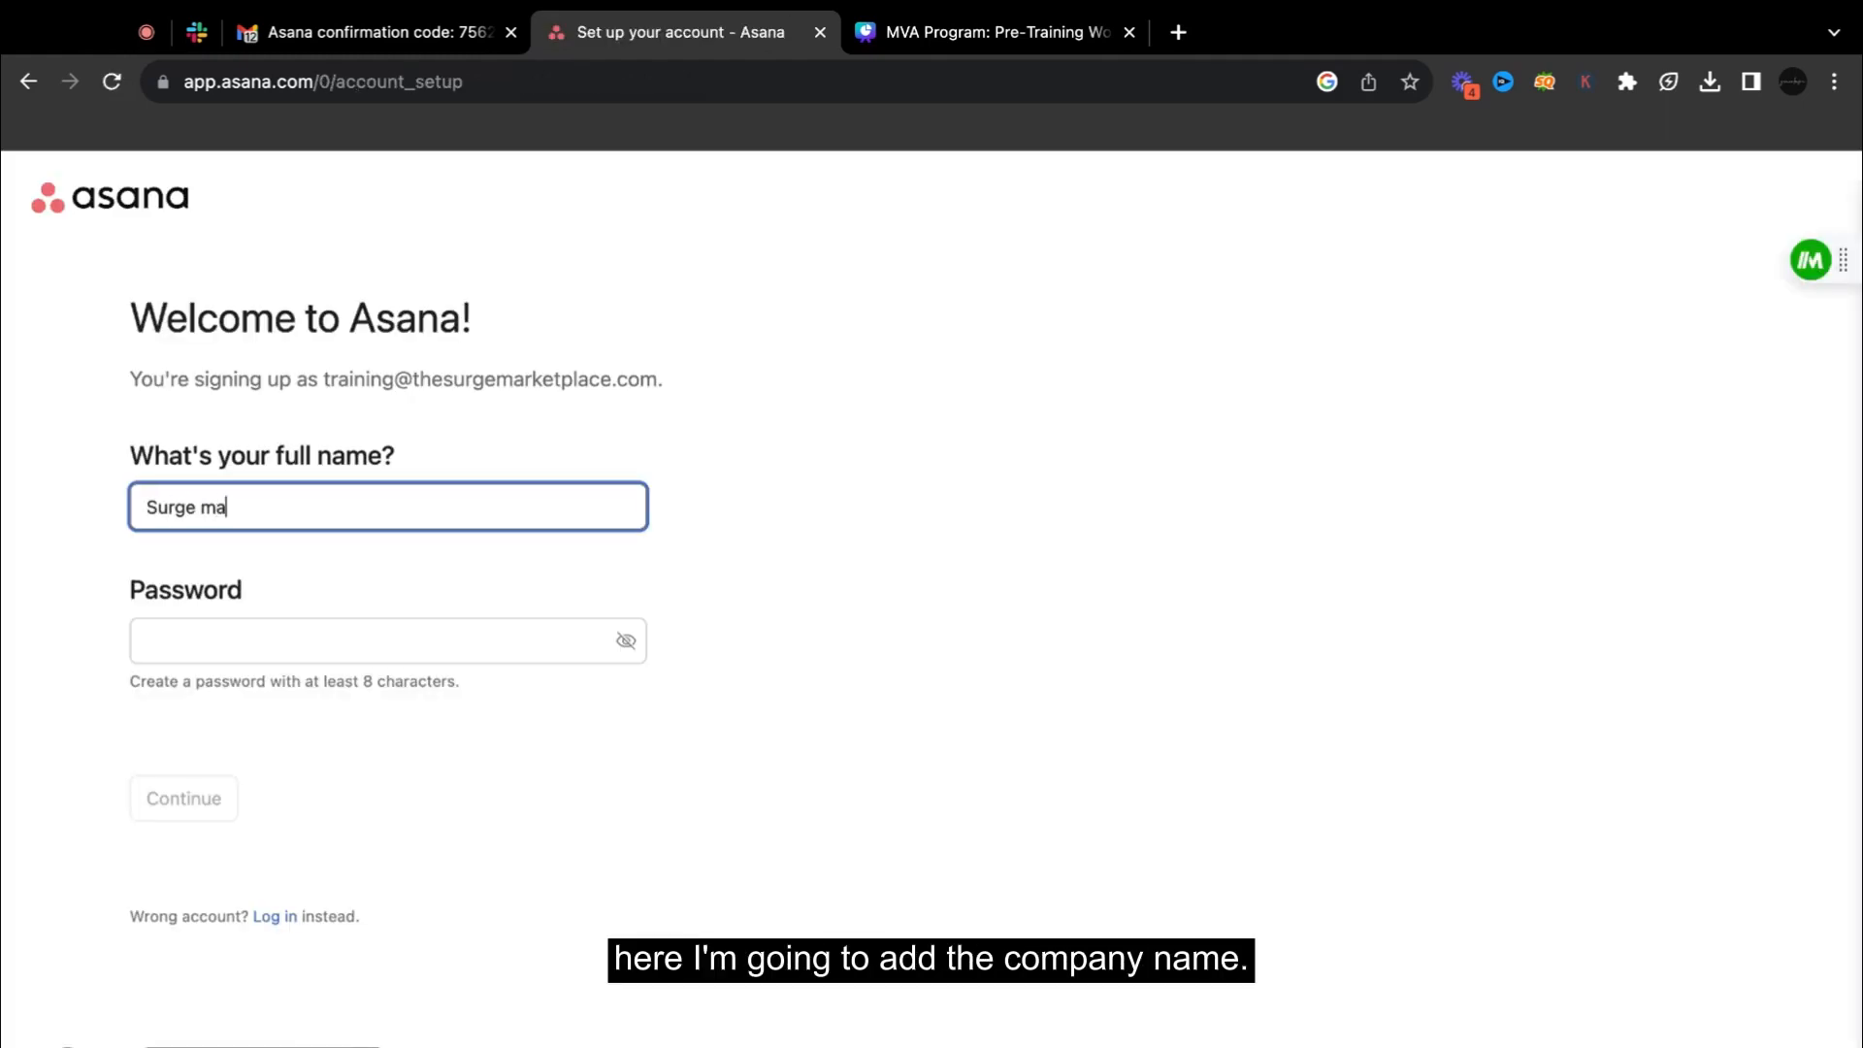
text(Mar)
text( Ma)
text(ketplace)
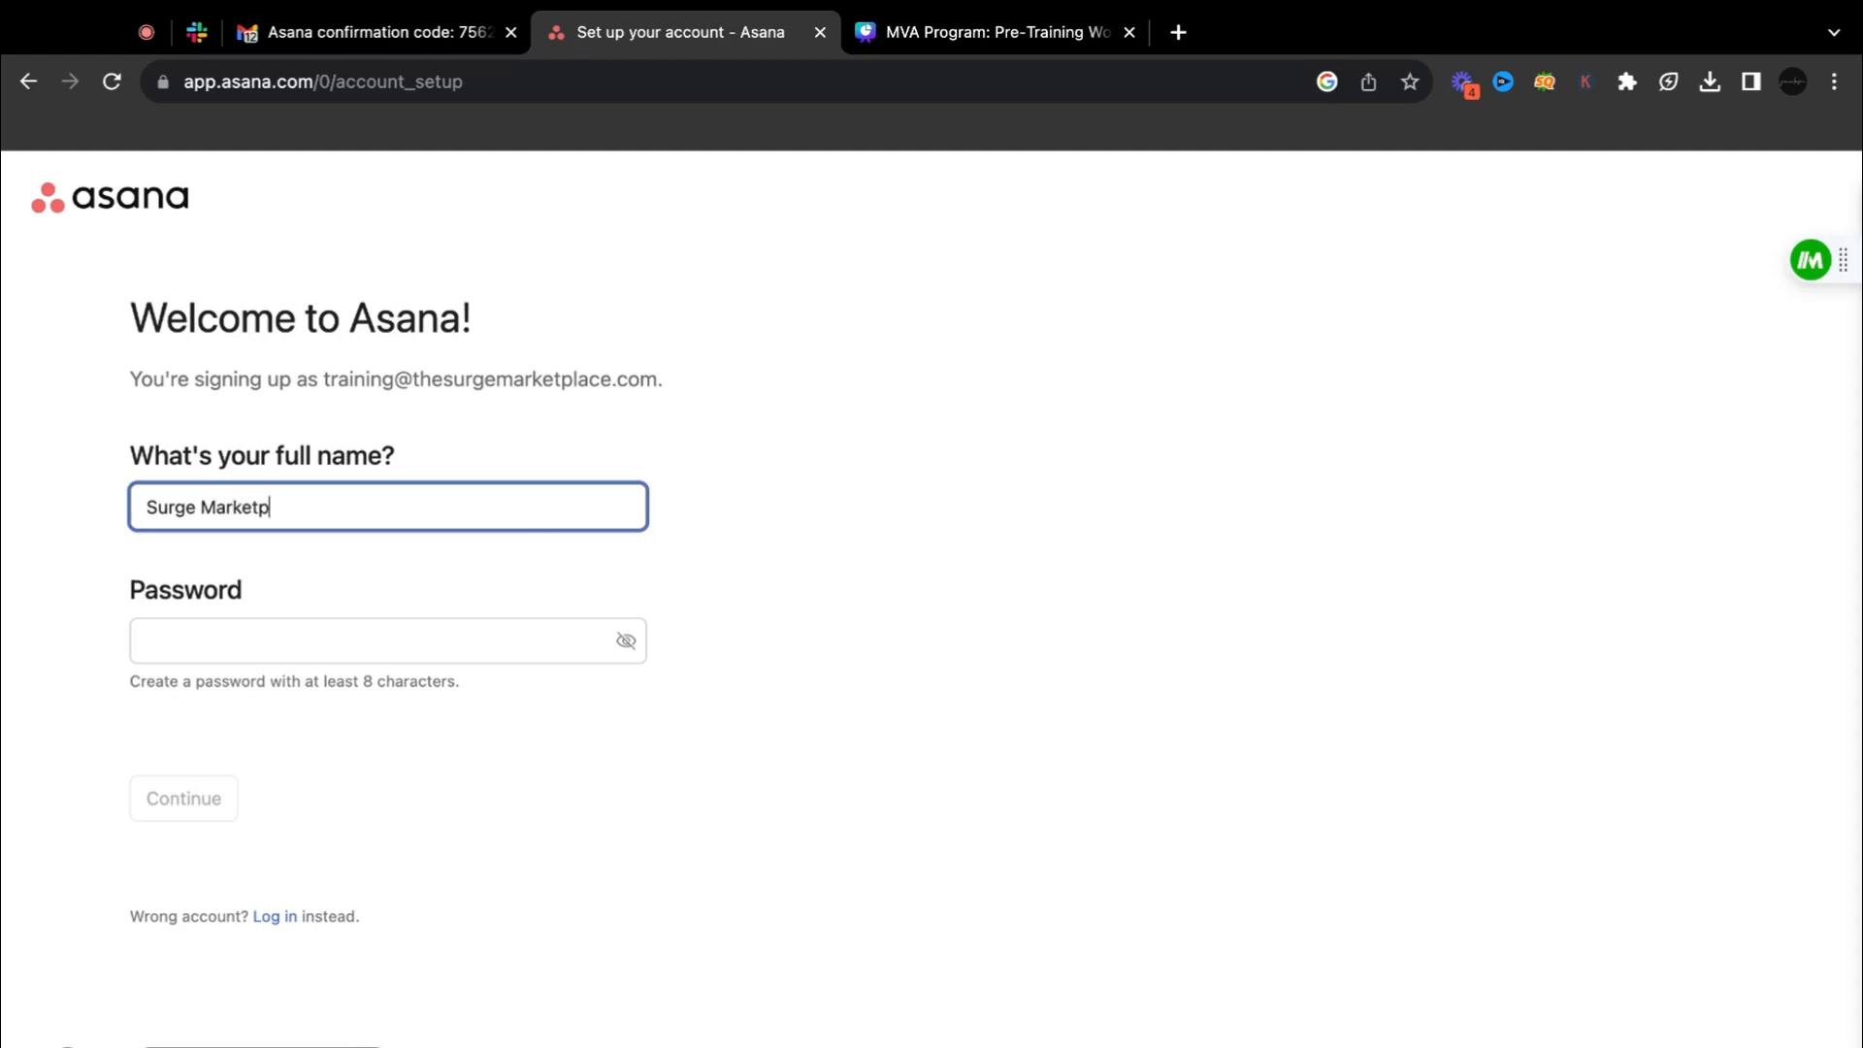
key(Tab)
click(683, 706)
click(191, 811)
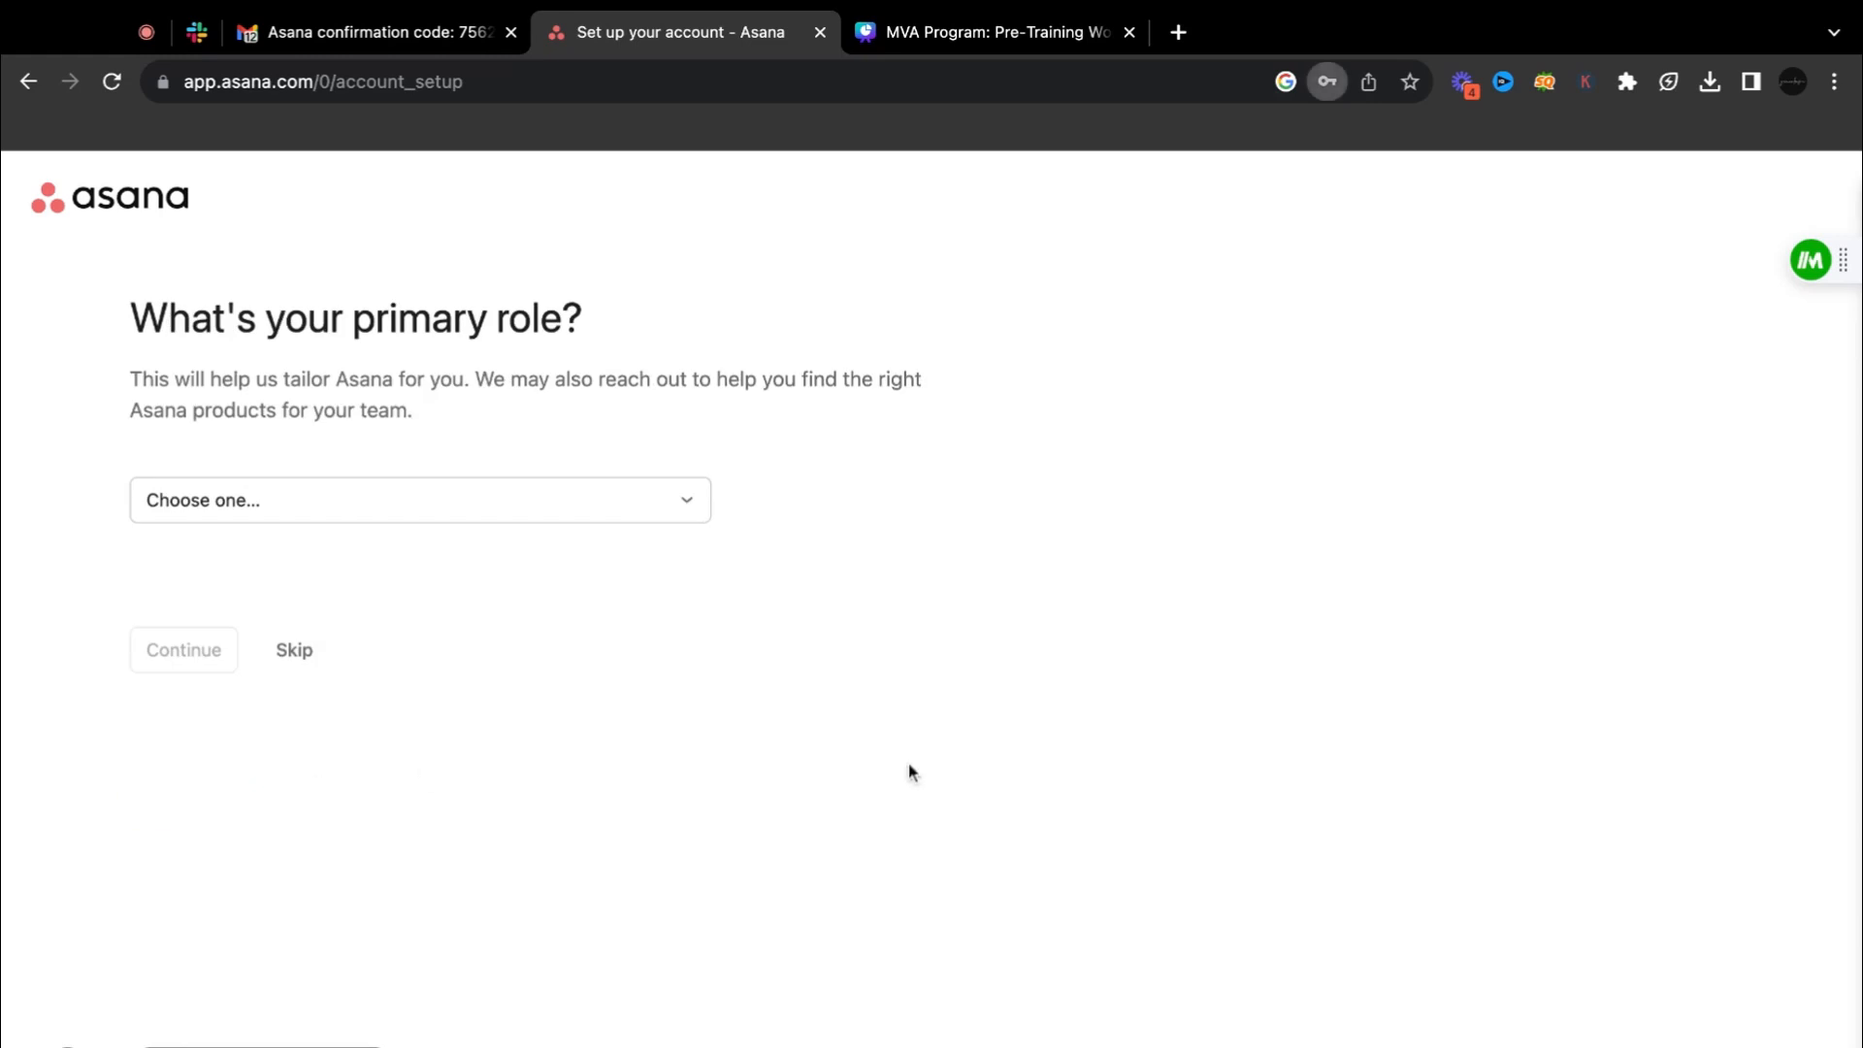
Step: Set the primary role to Manager and skip the question about the kind of work
click(290, 516)
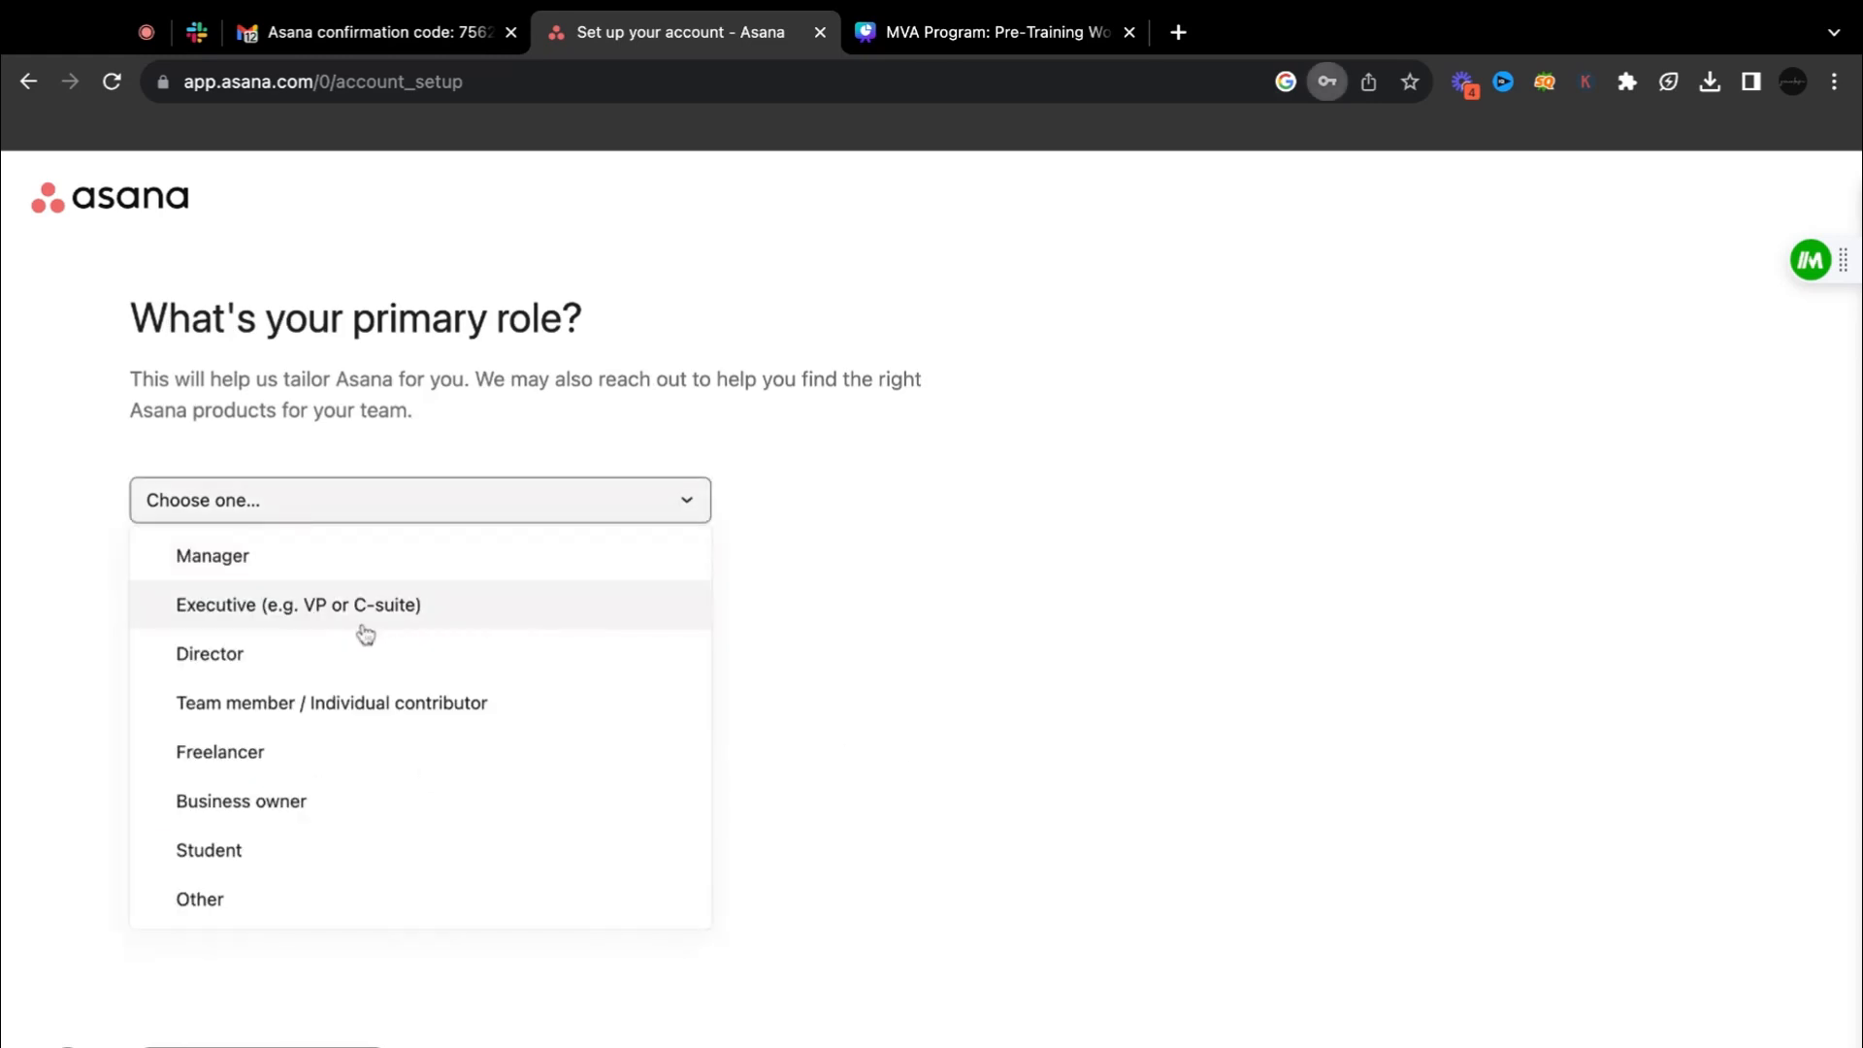
click(379, 567)
click(177, 648)
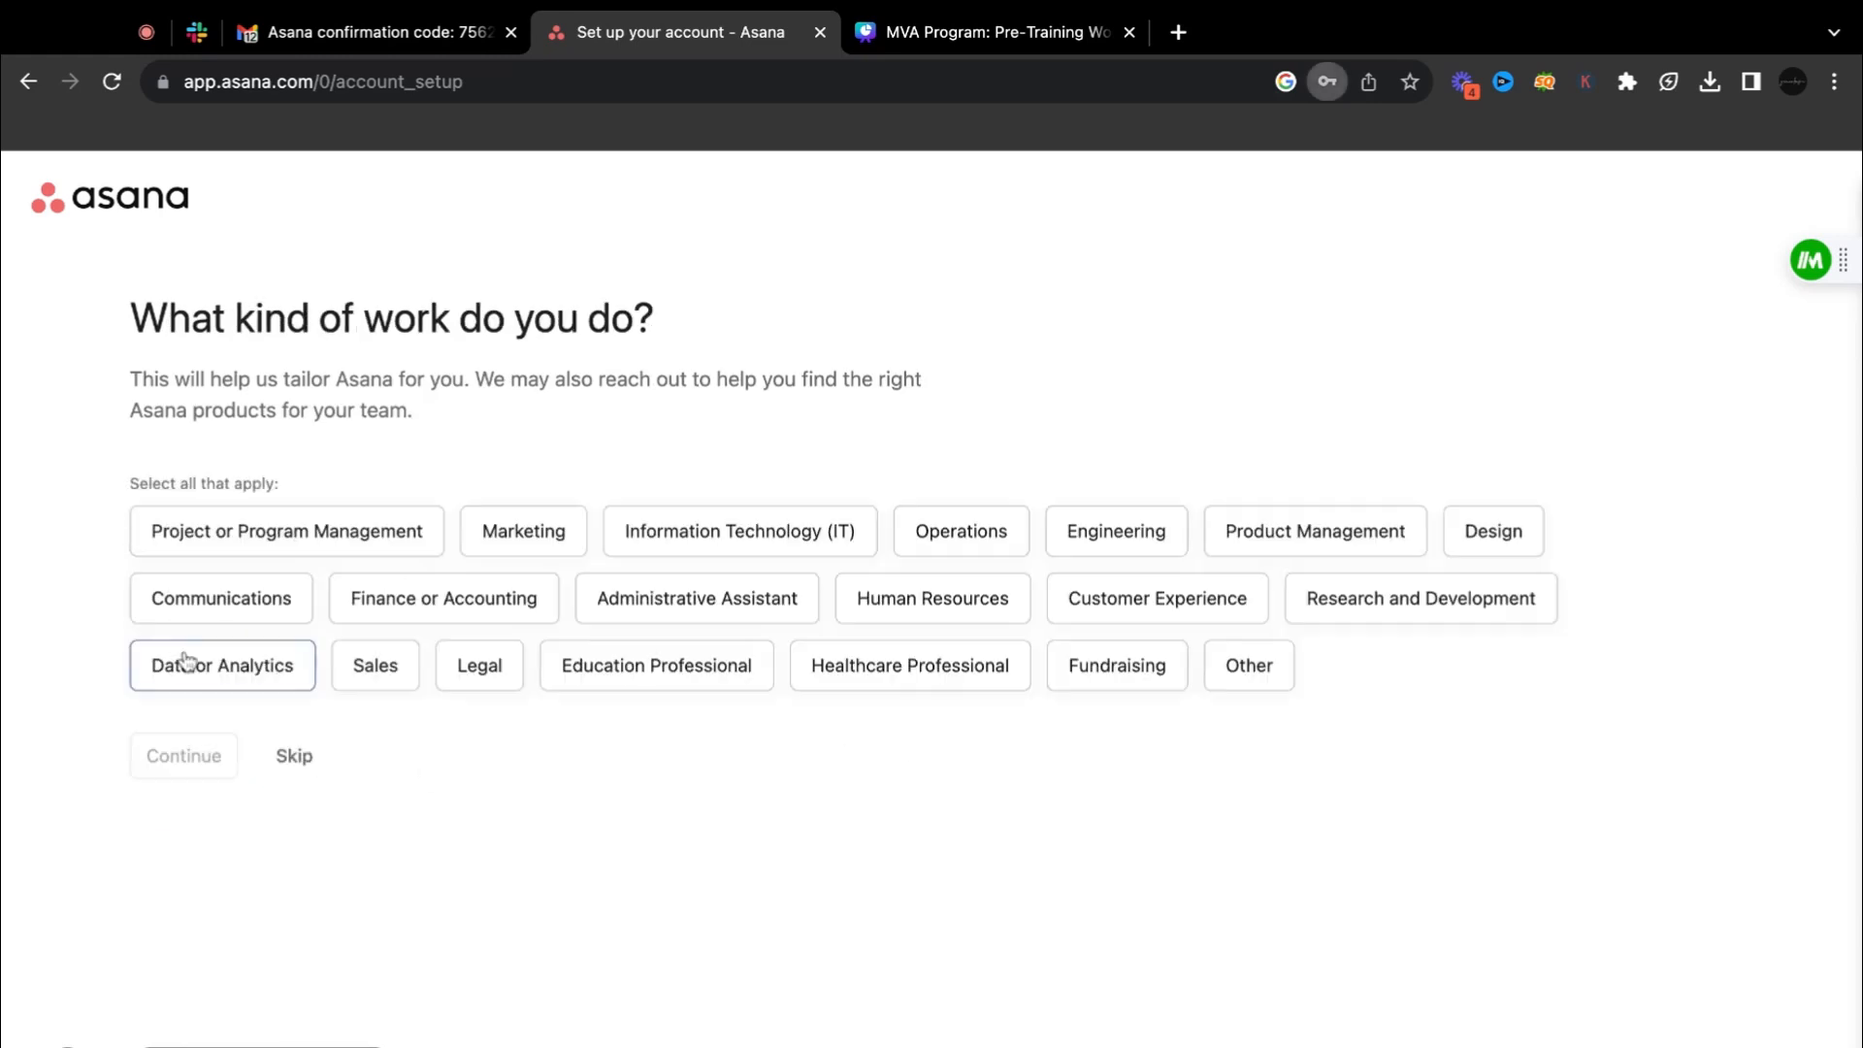
click(293, 758)
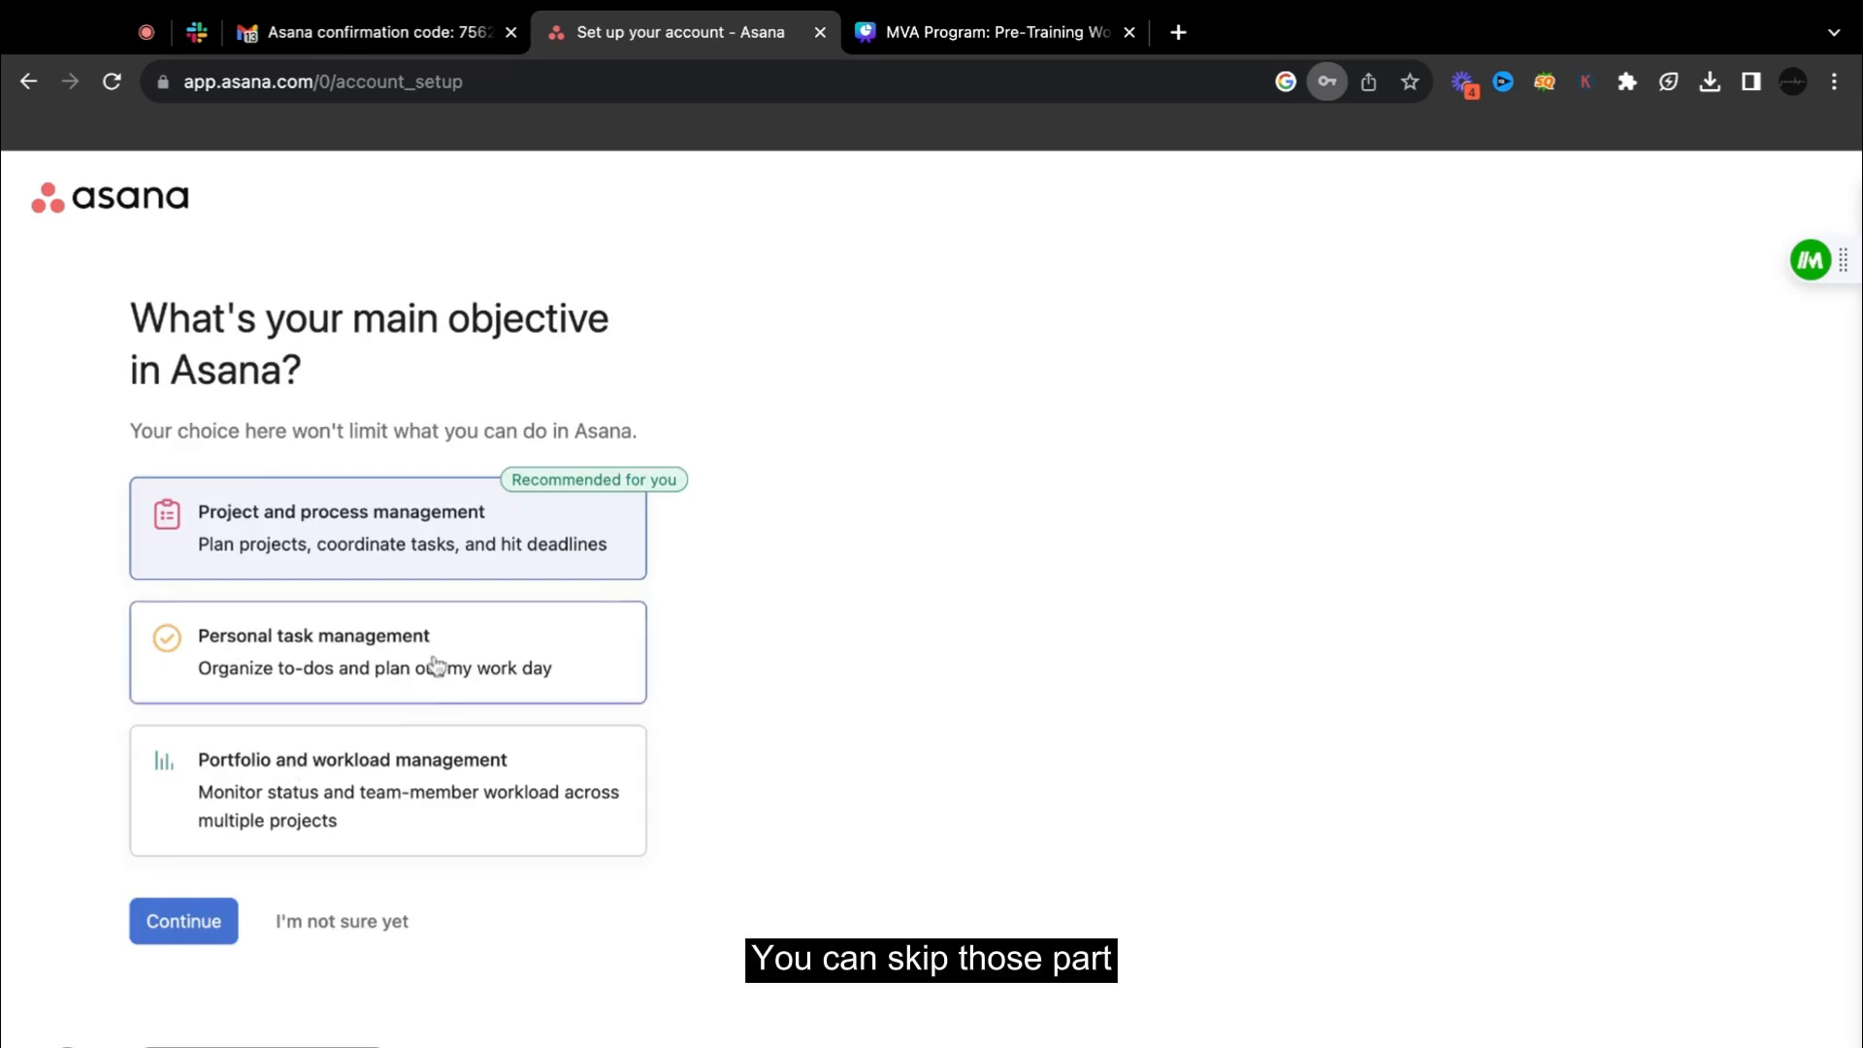
Step: Choose Project and process management as the main objective and continue
click(359, 541)
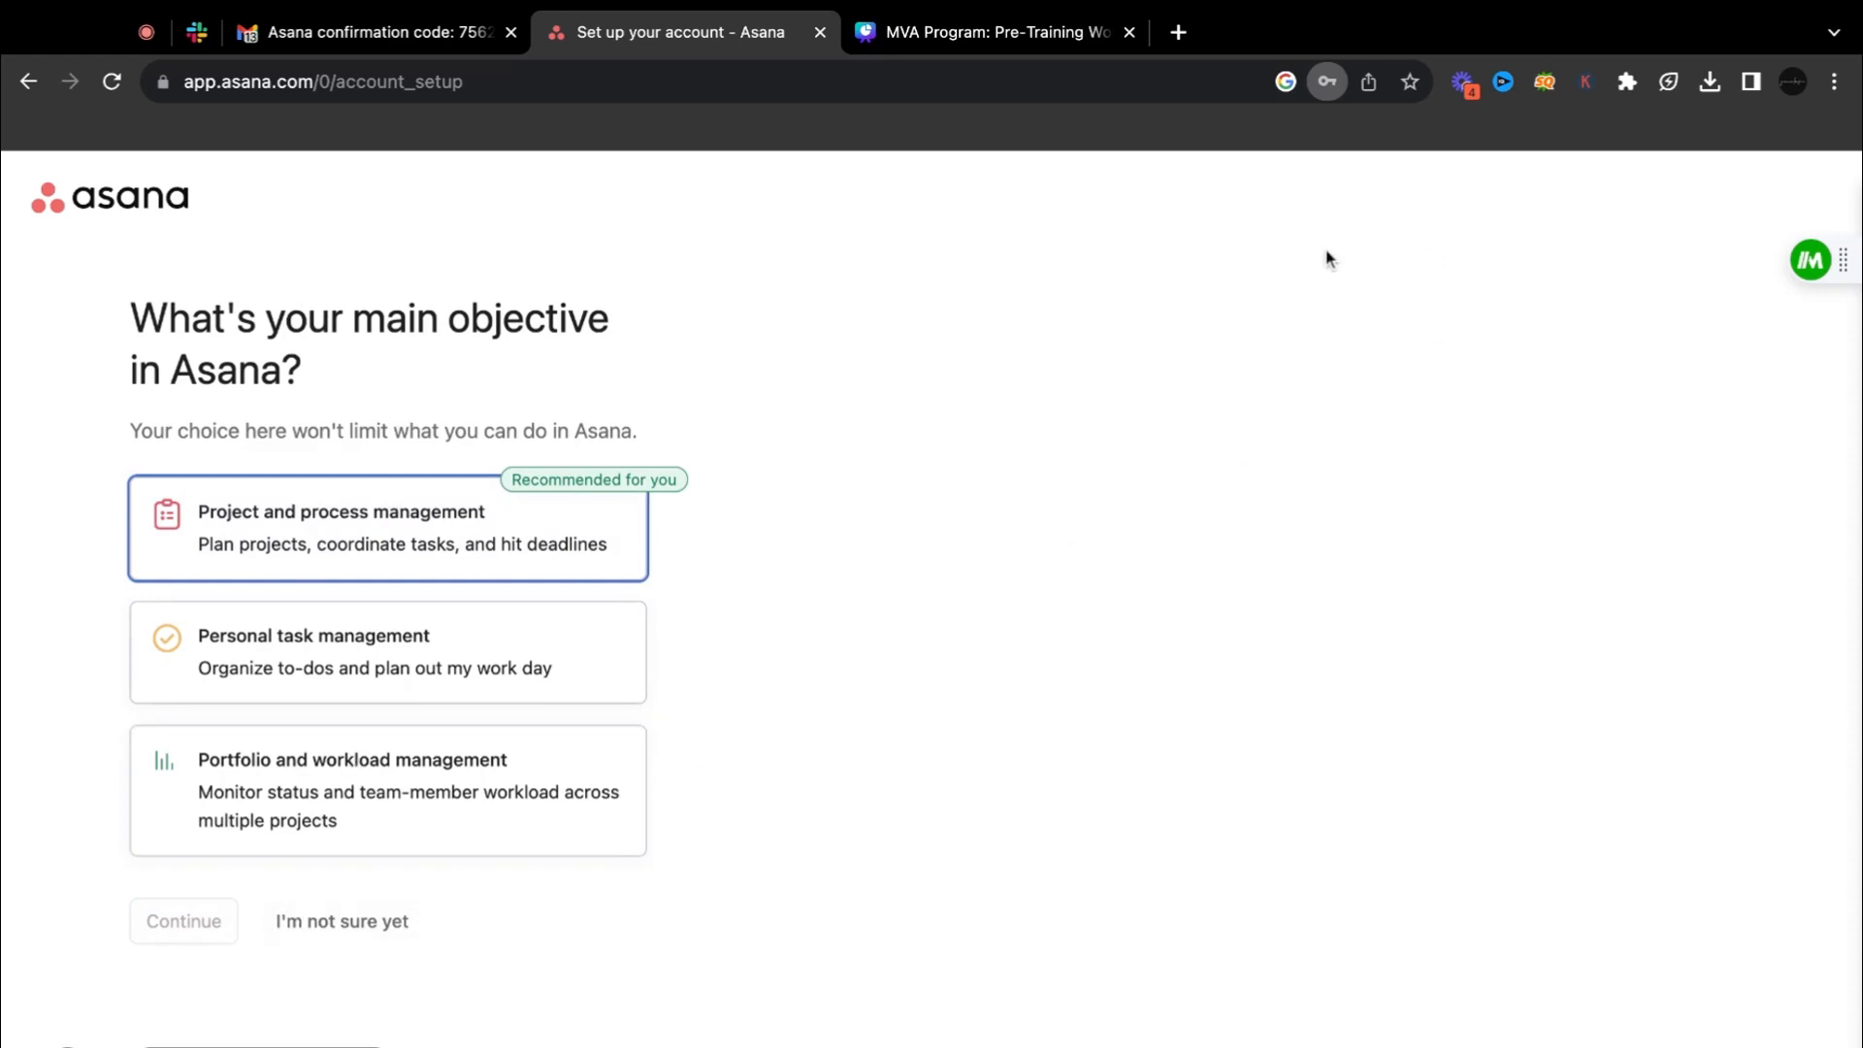
click(422, 537)
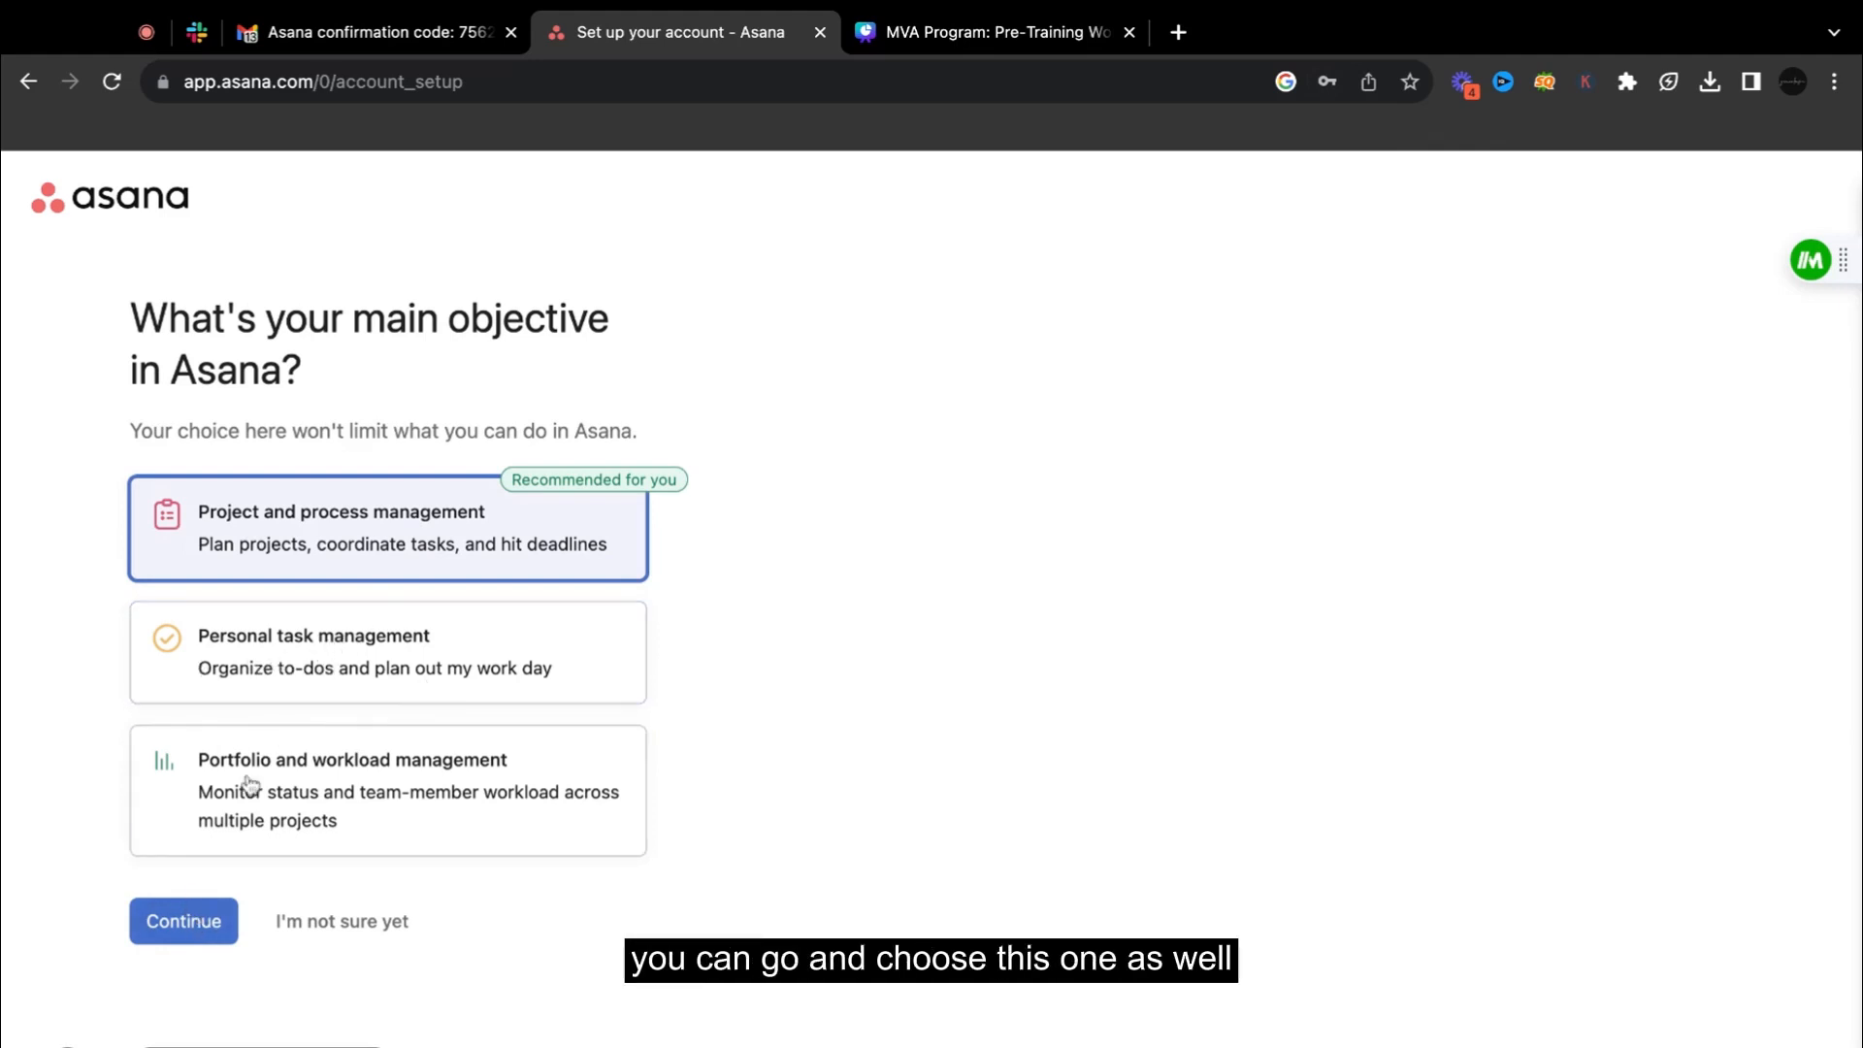
click(186, 923)
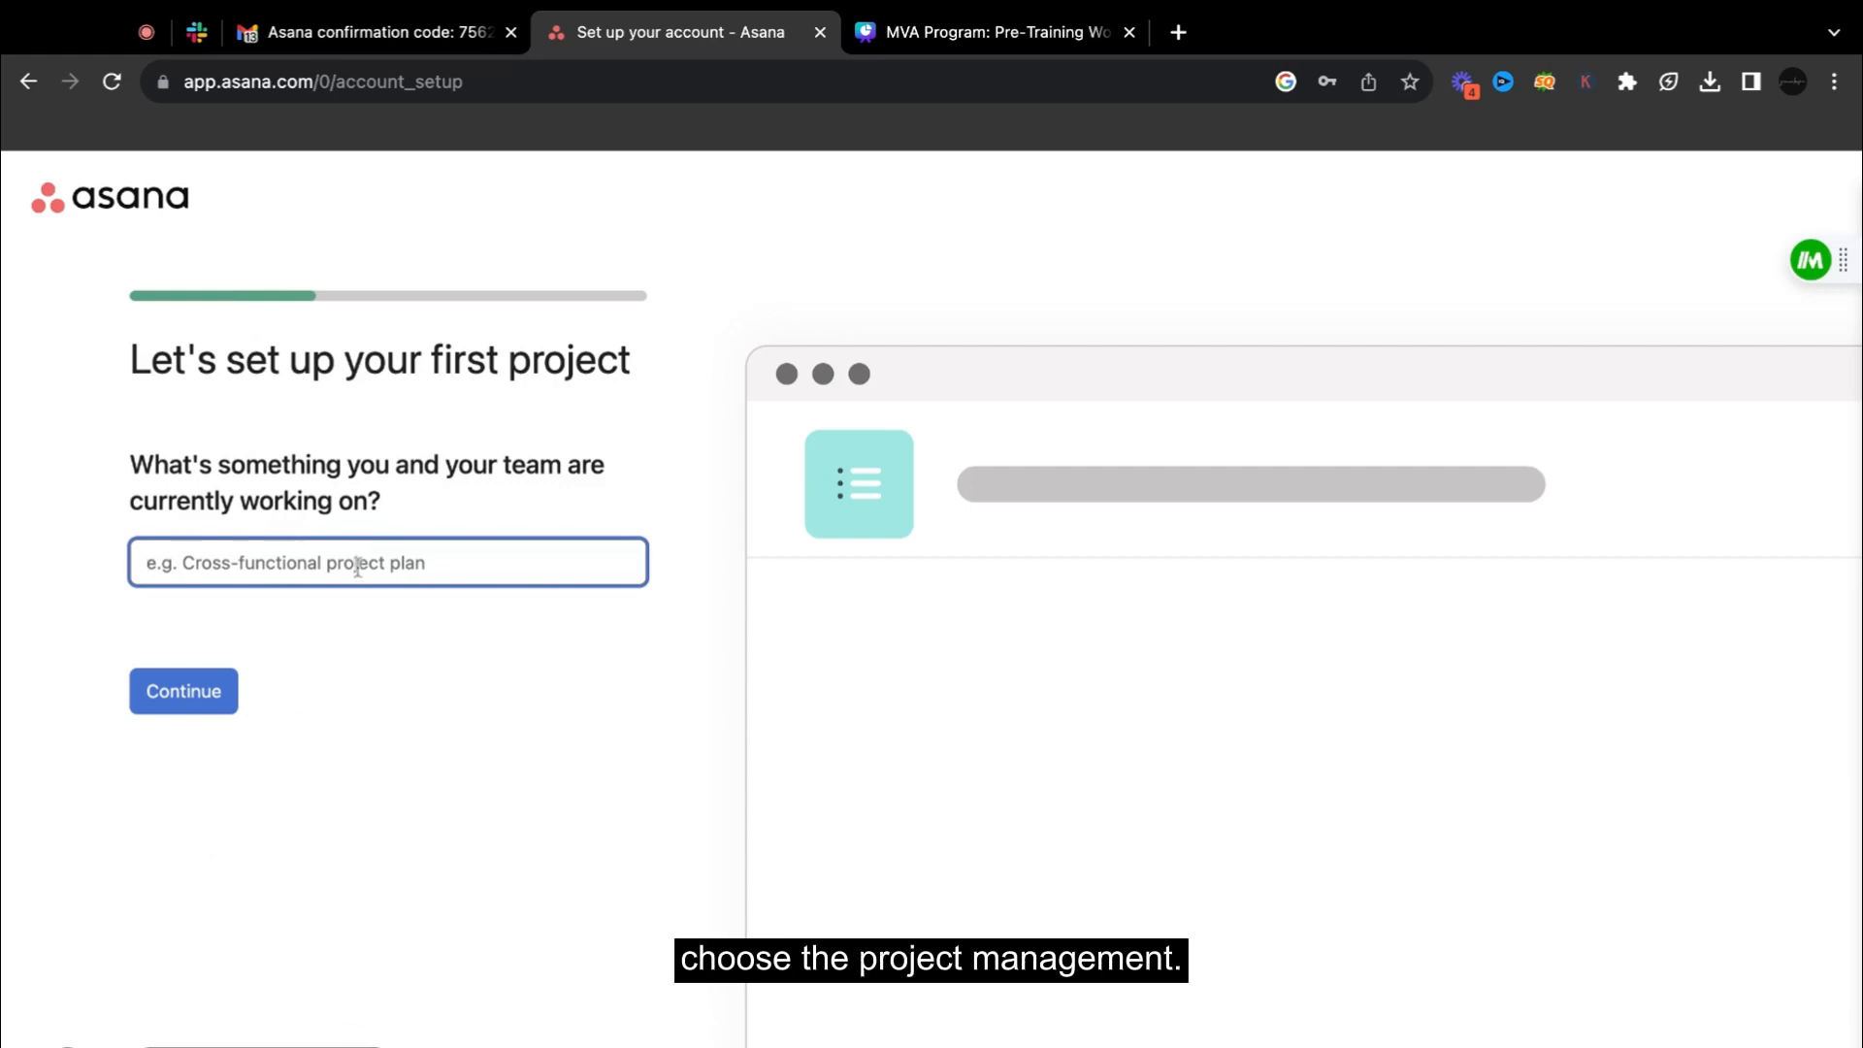
Step: Name the first project Social Media Content and continue to the layout choice
text(So)
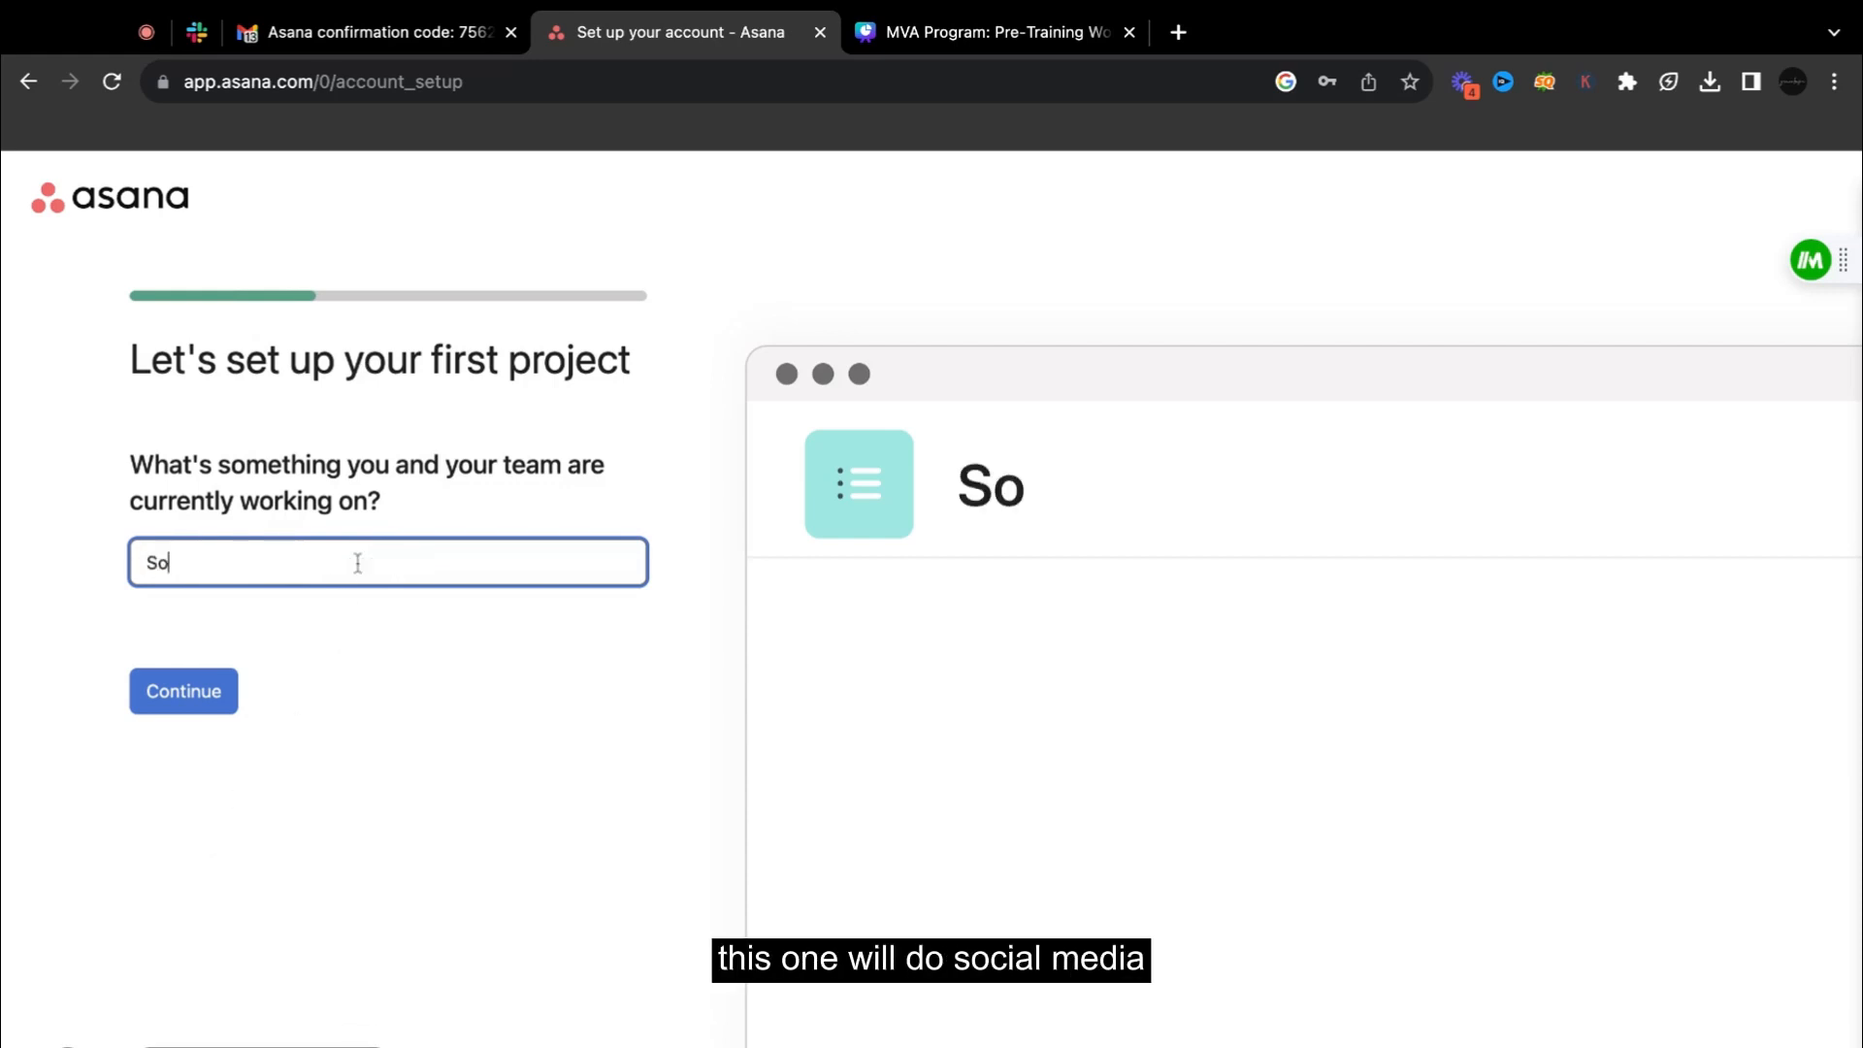
text(cial Media )
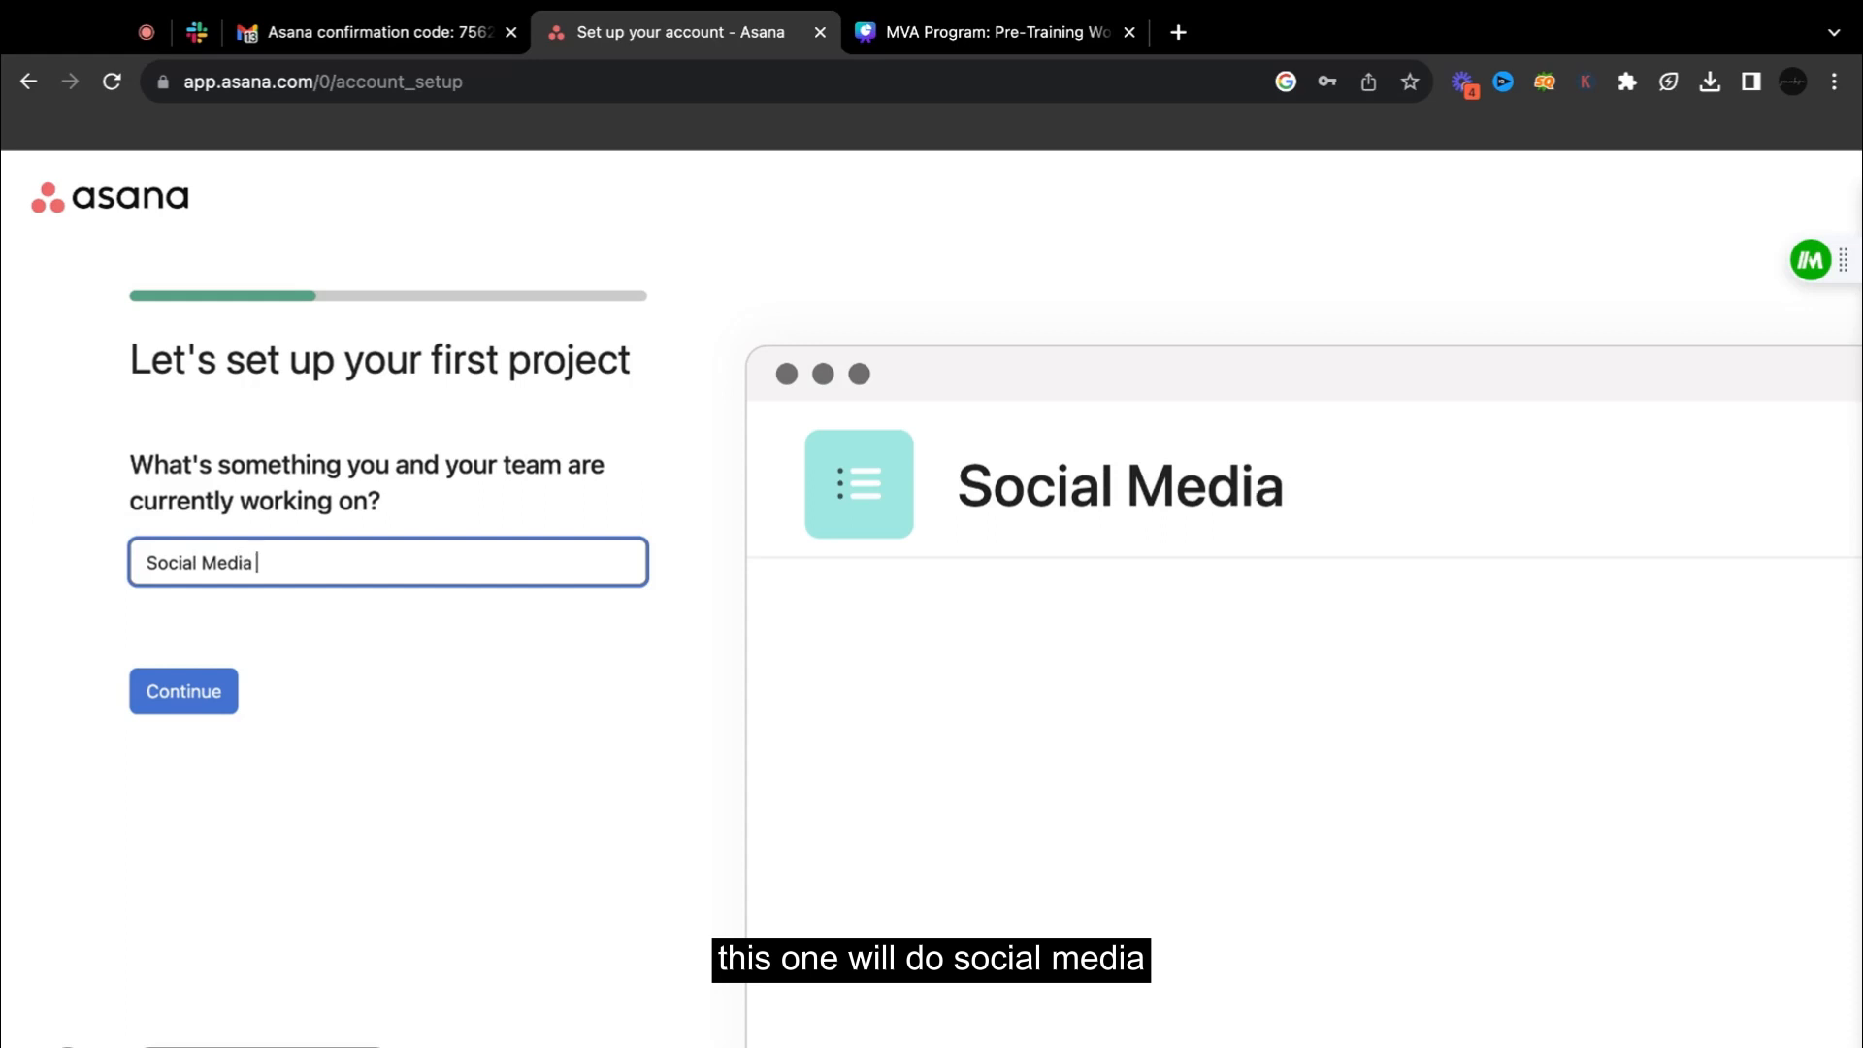
text(Content)
key(Return)
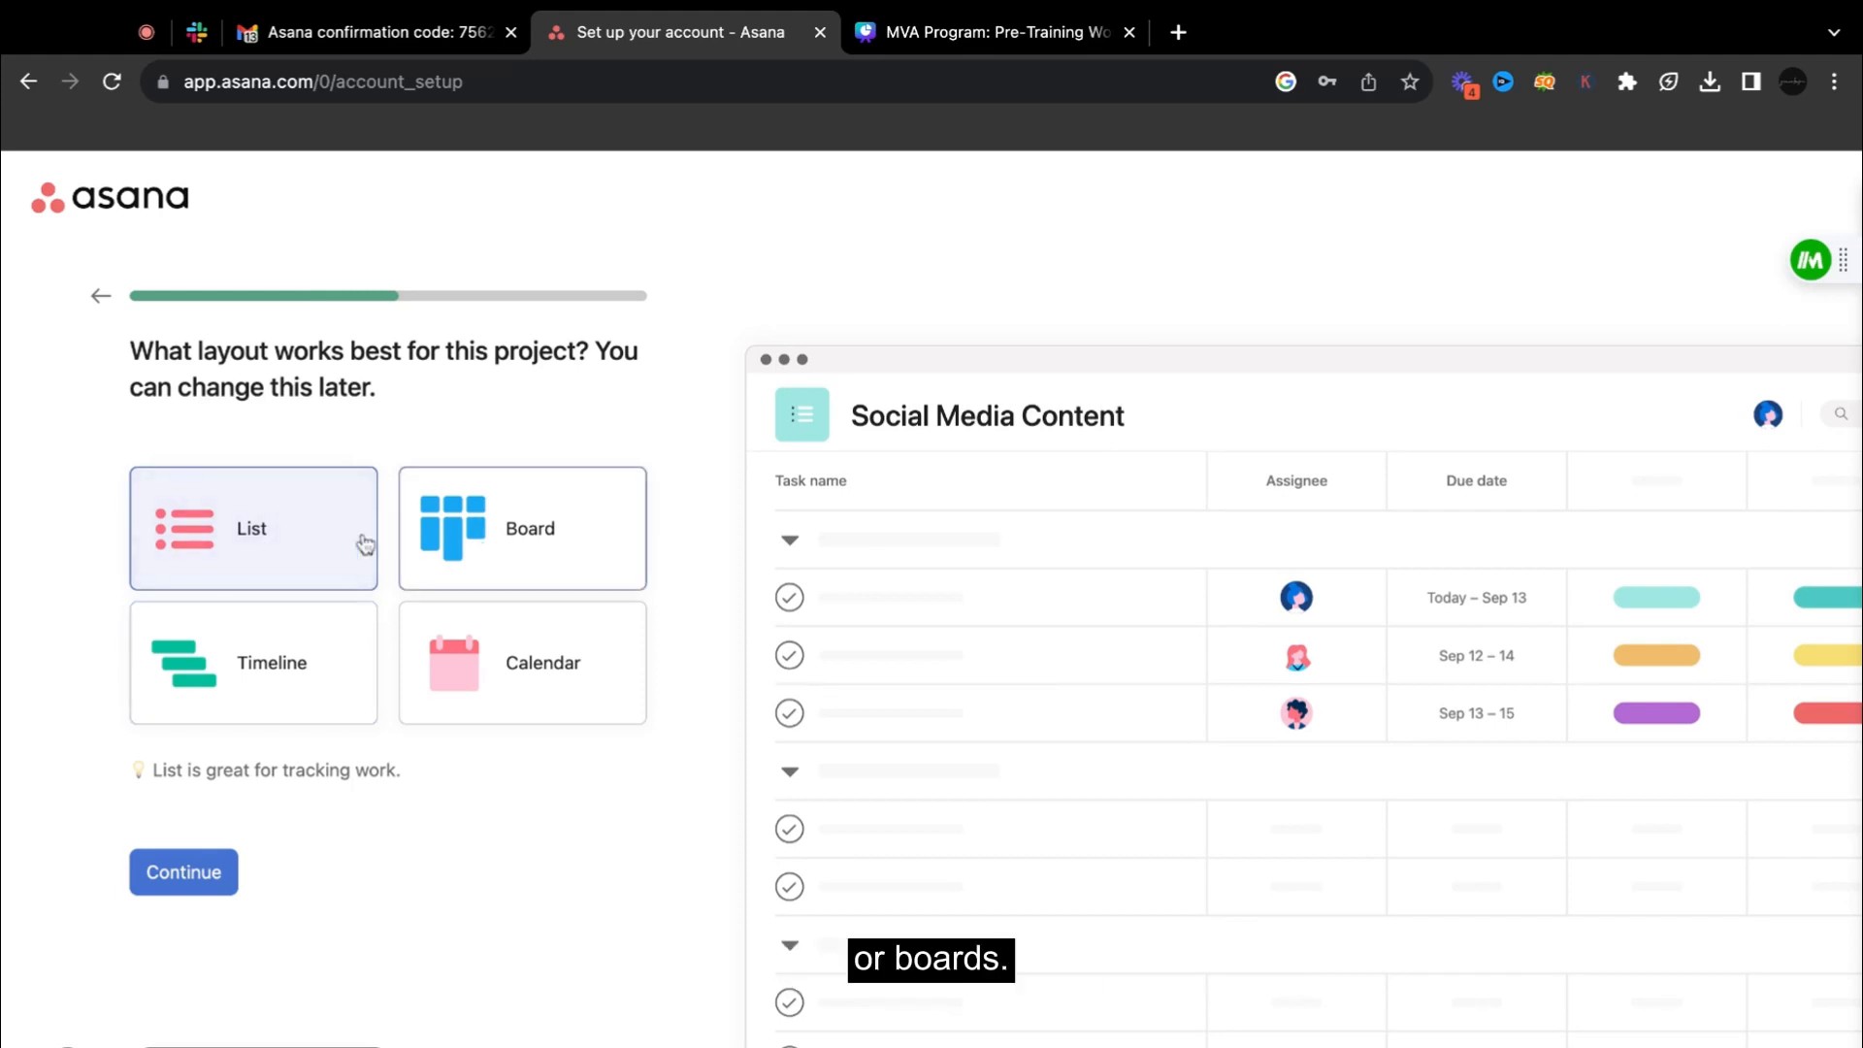
Step: Preview the List, Board, Timeline and Calendar layouts, and continue with List as the project's layout
click(254, 539)
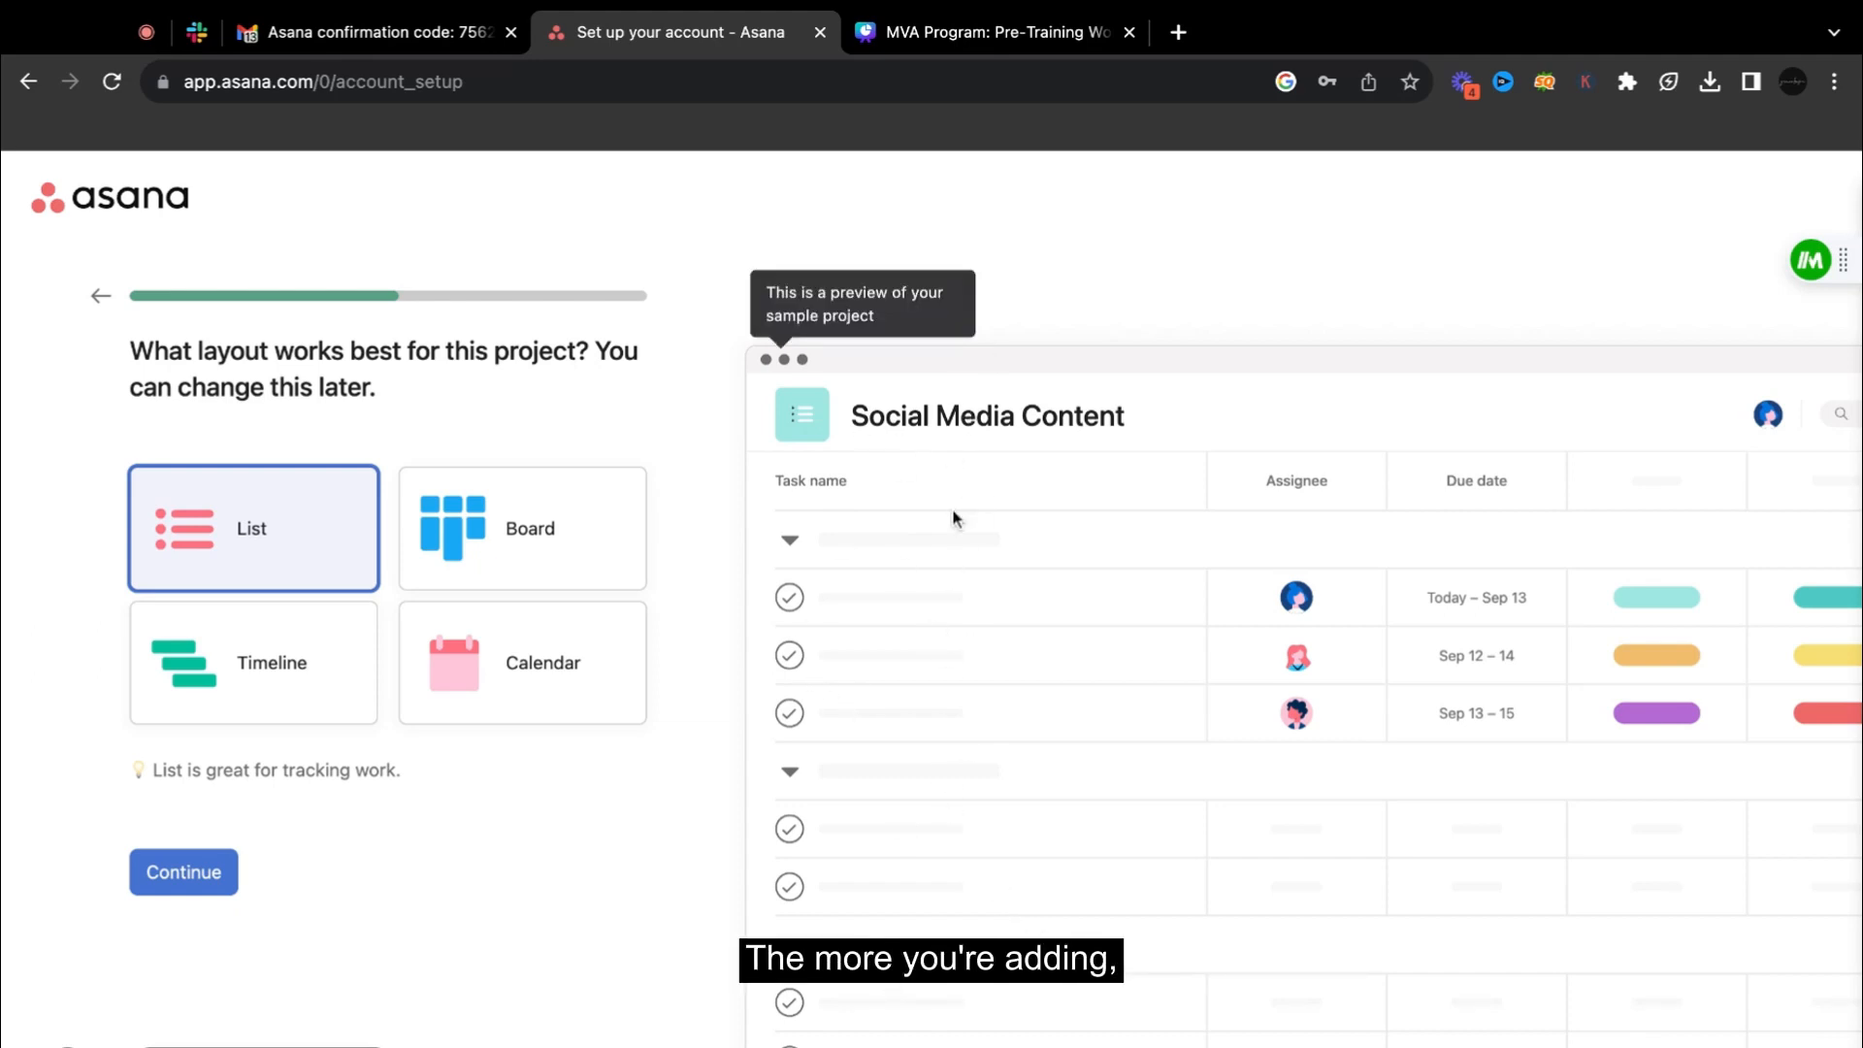
click(529, 511)
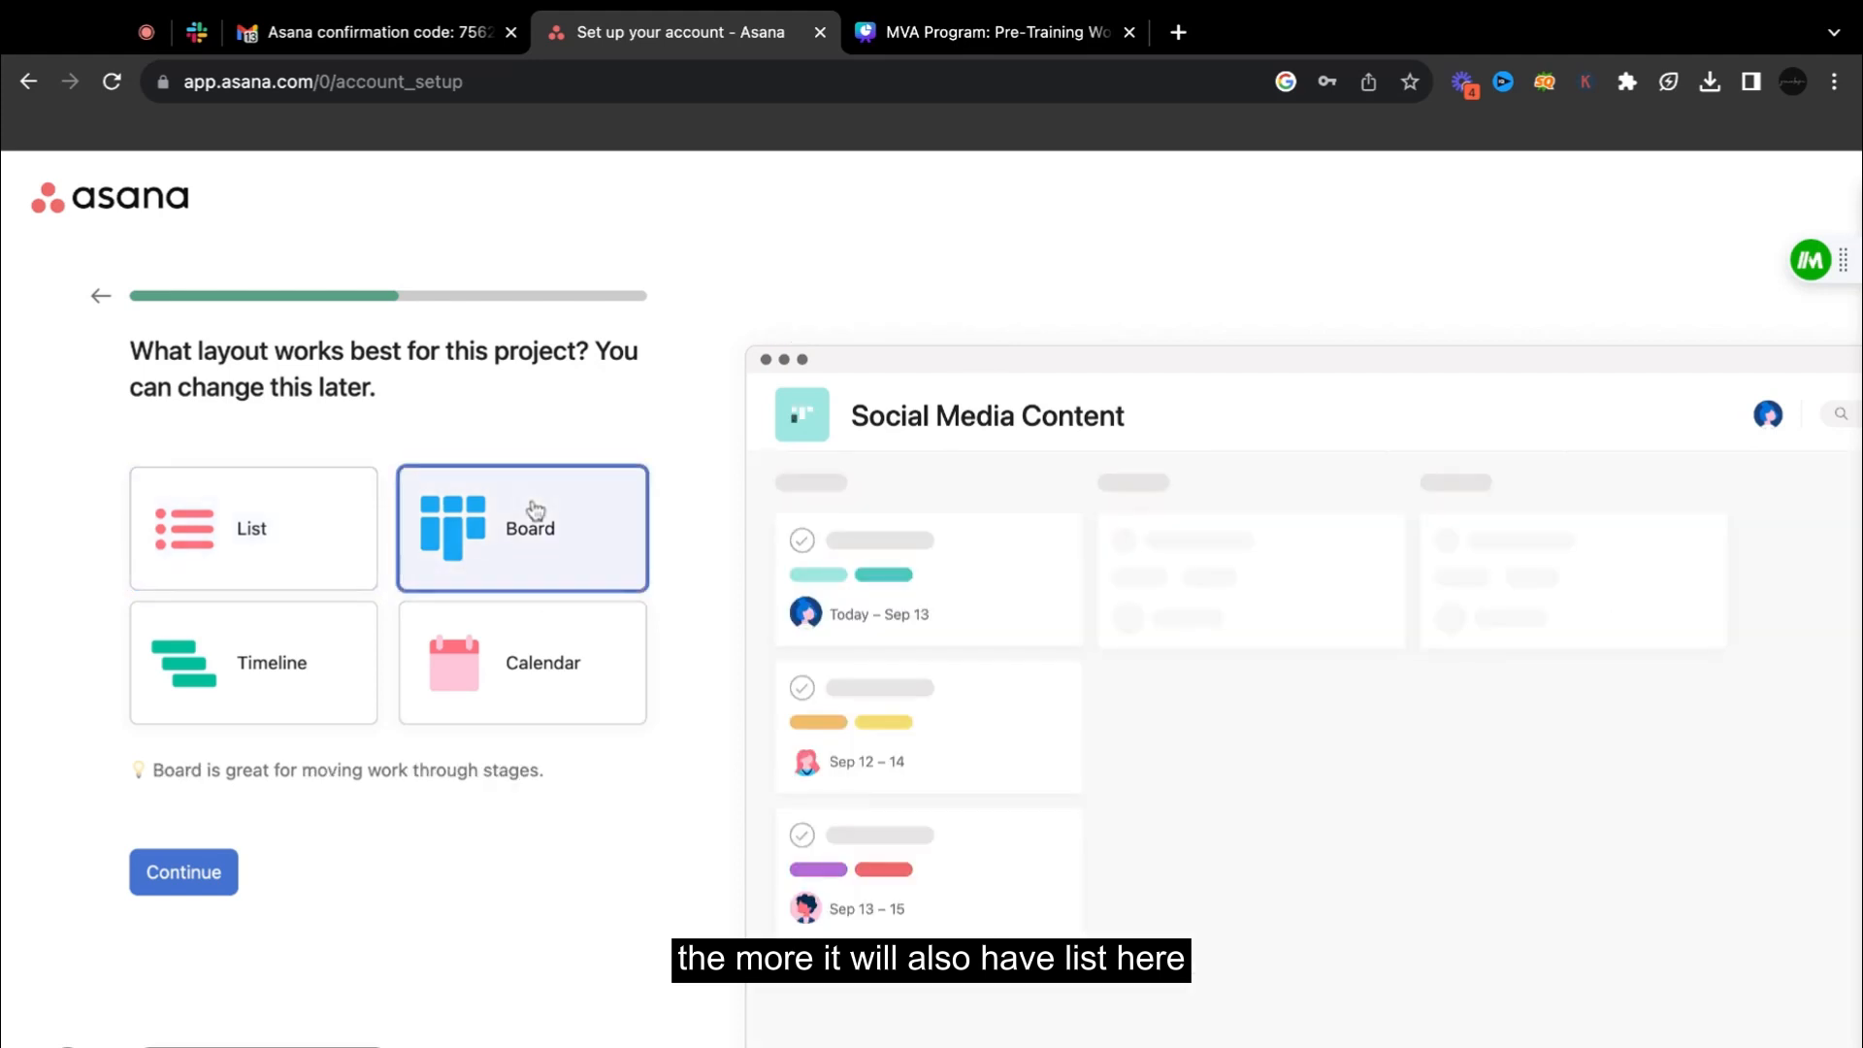
click(263, 519)
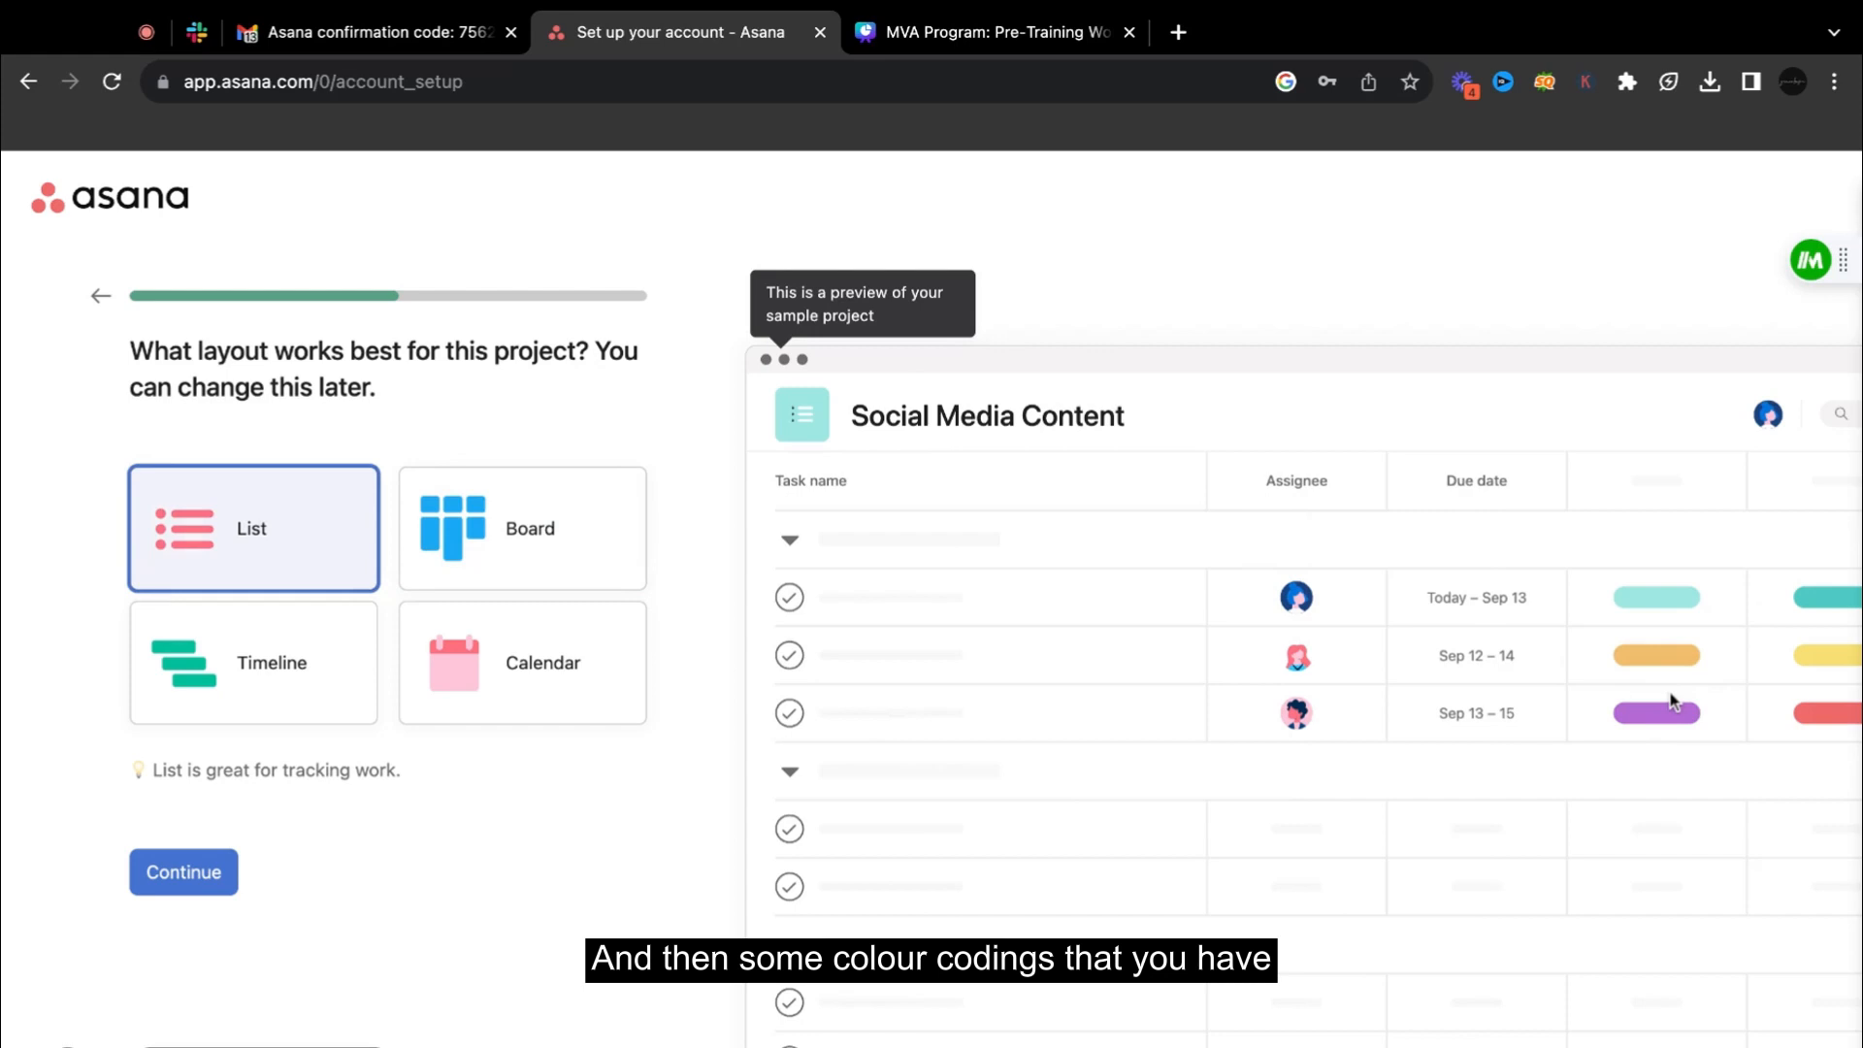
click(524, 529)
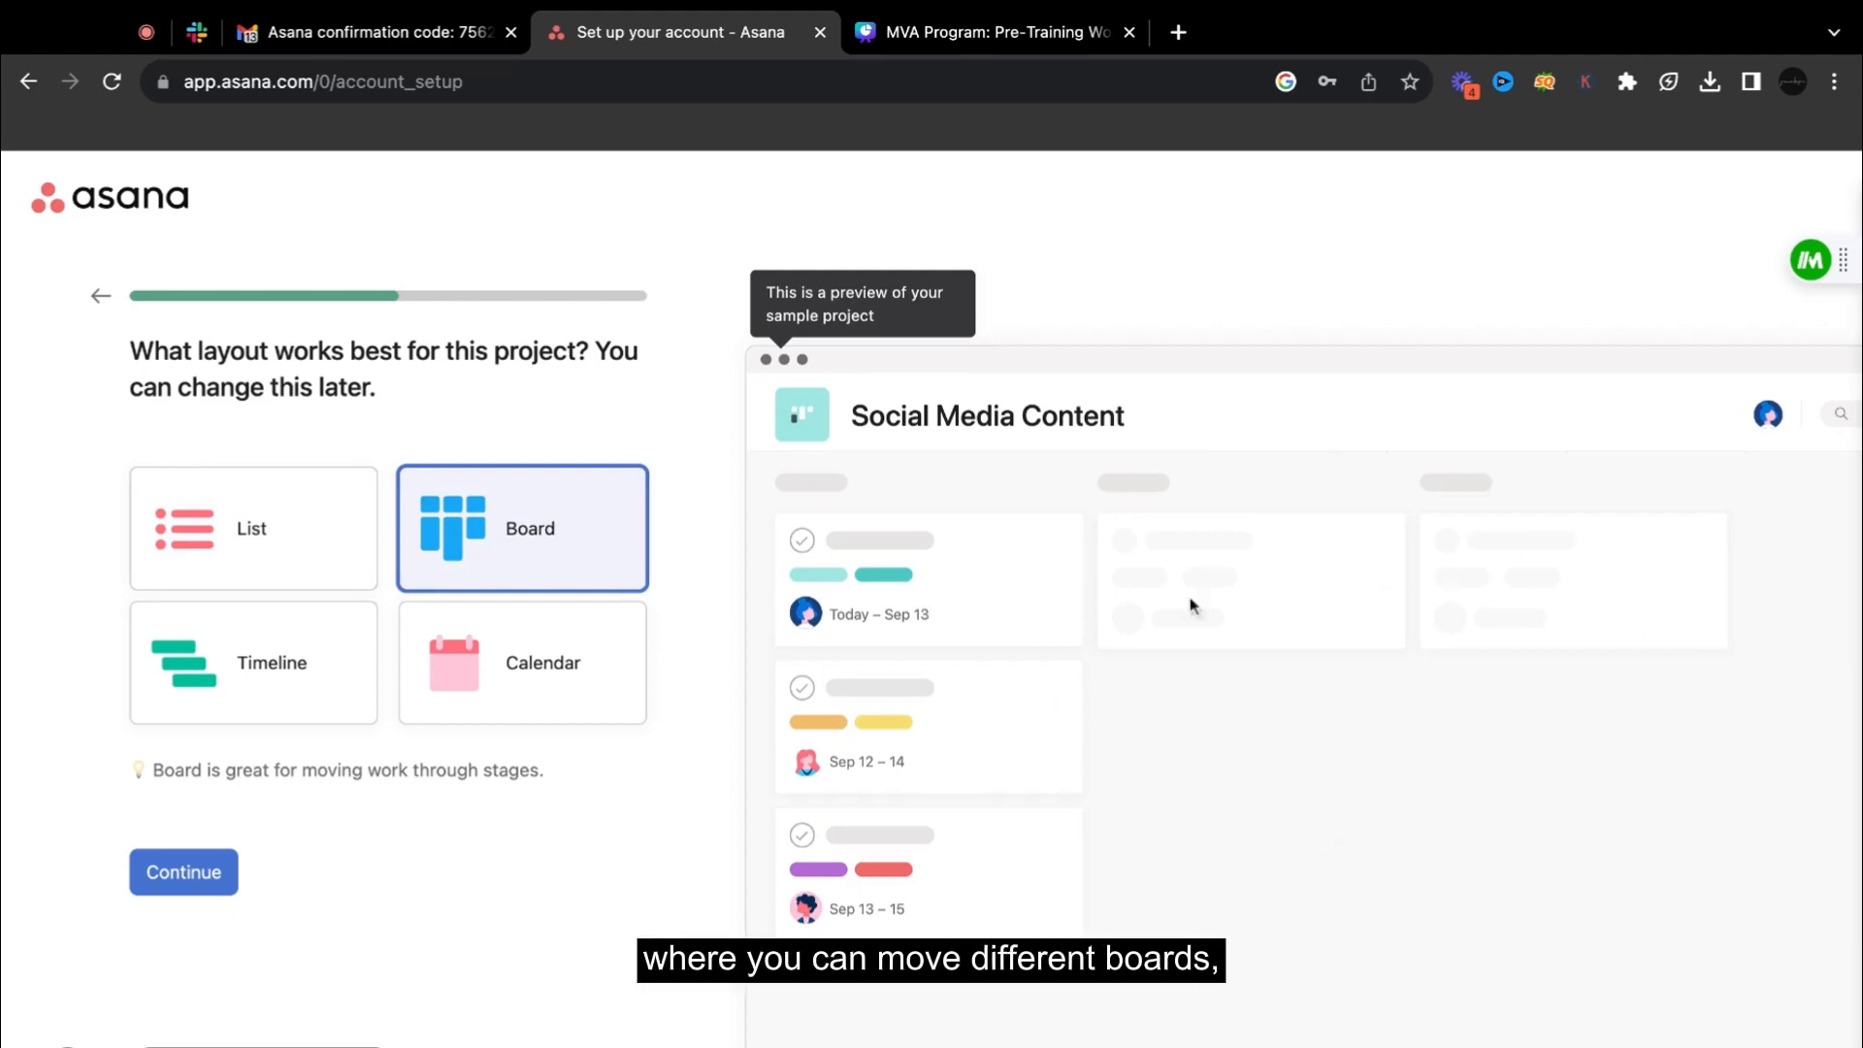
click(298, 670)
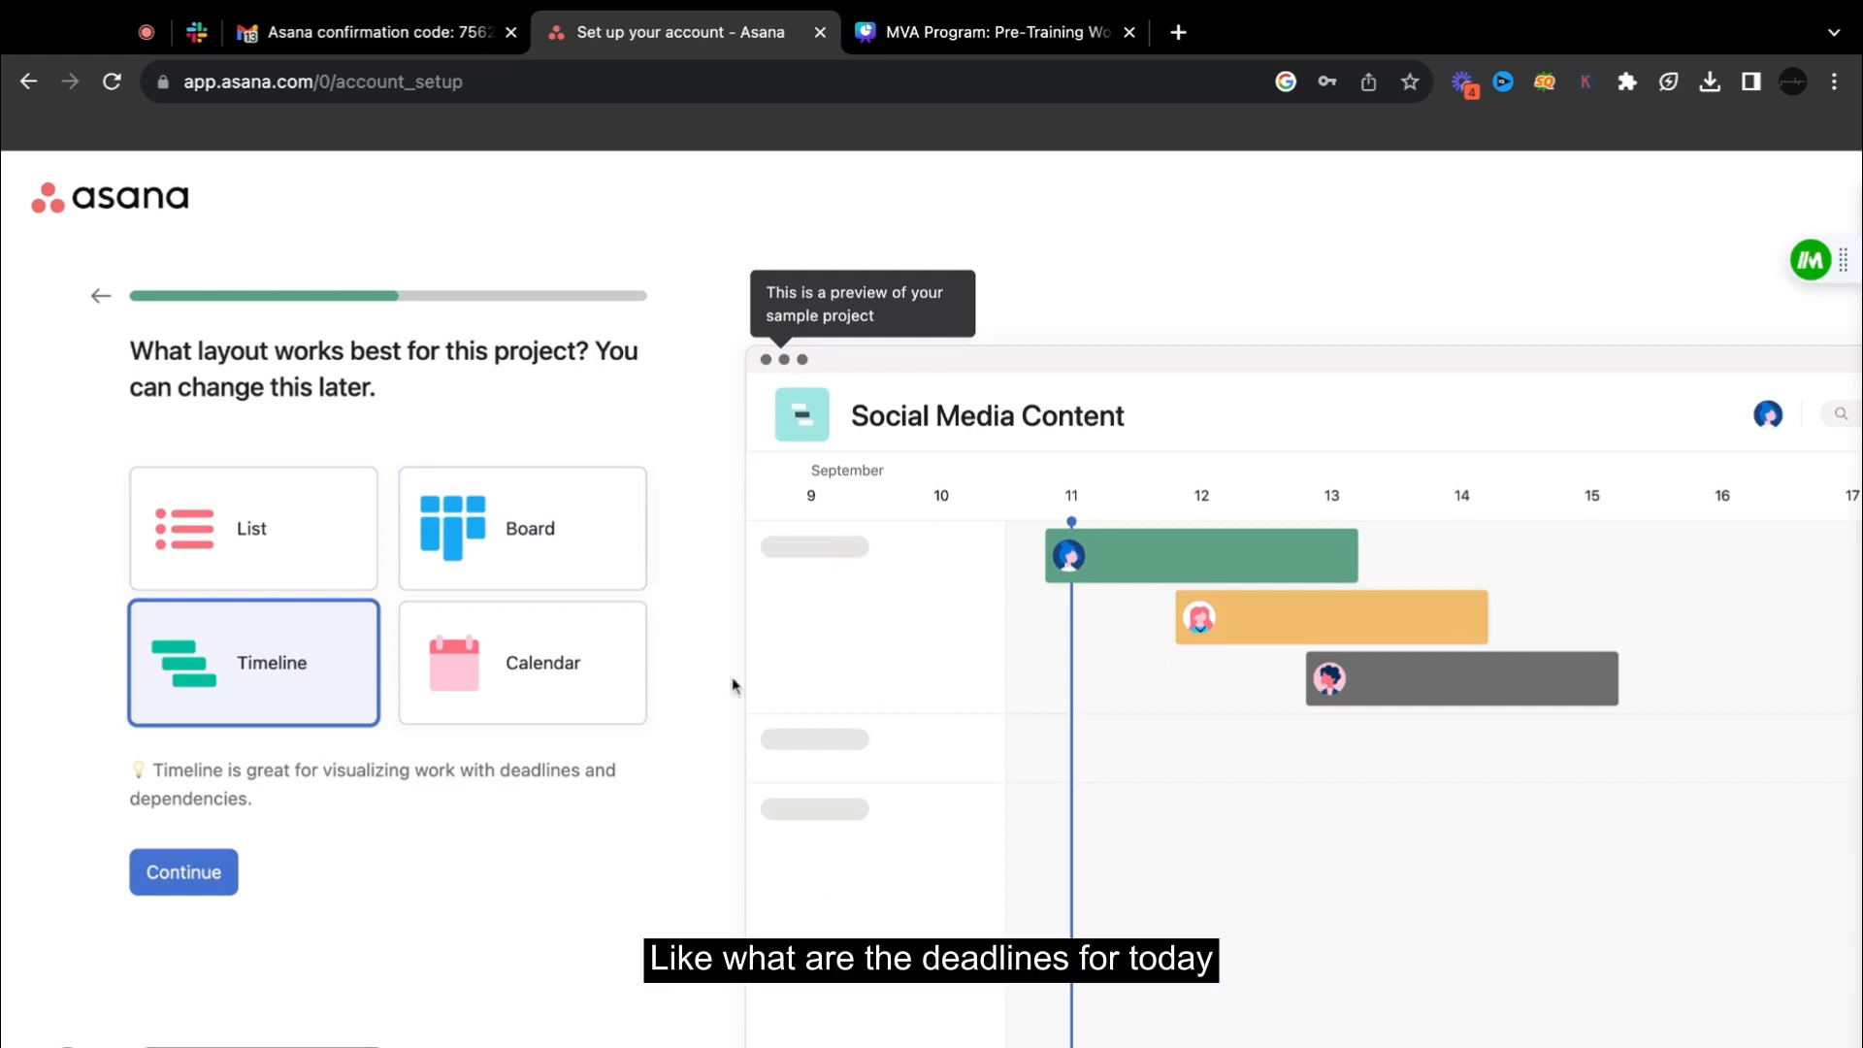
click(563, 655)
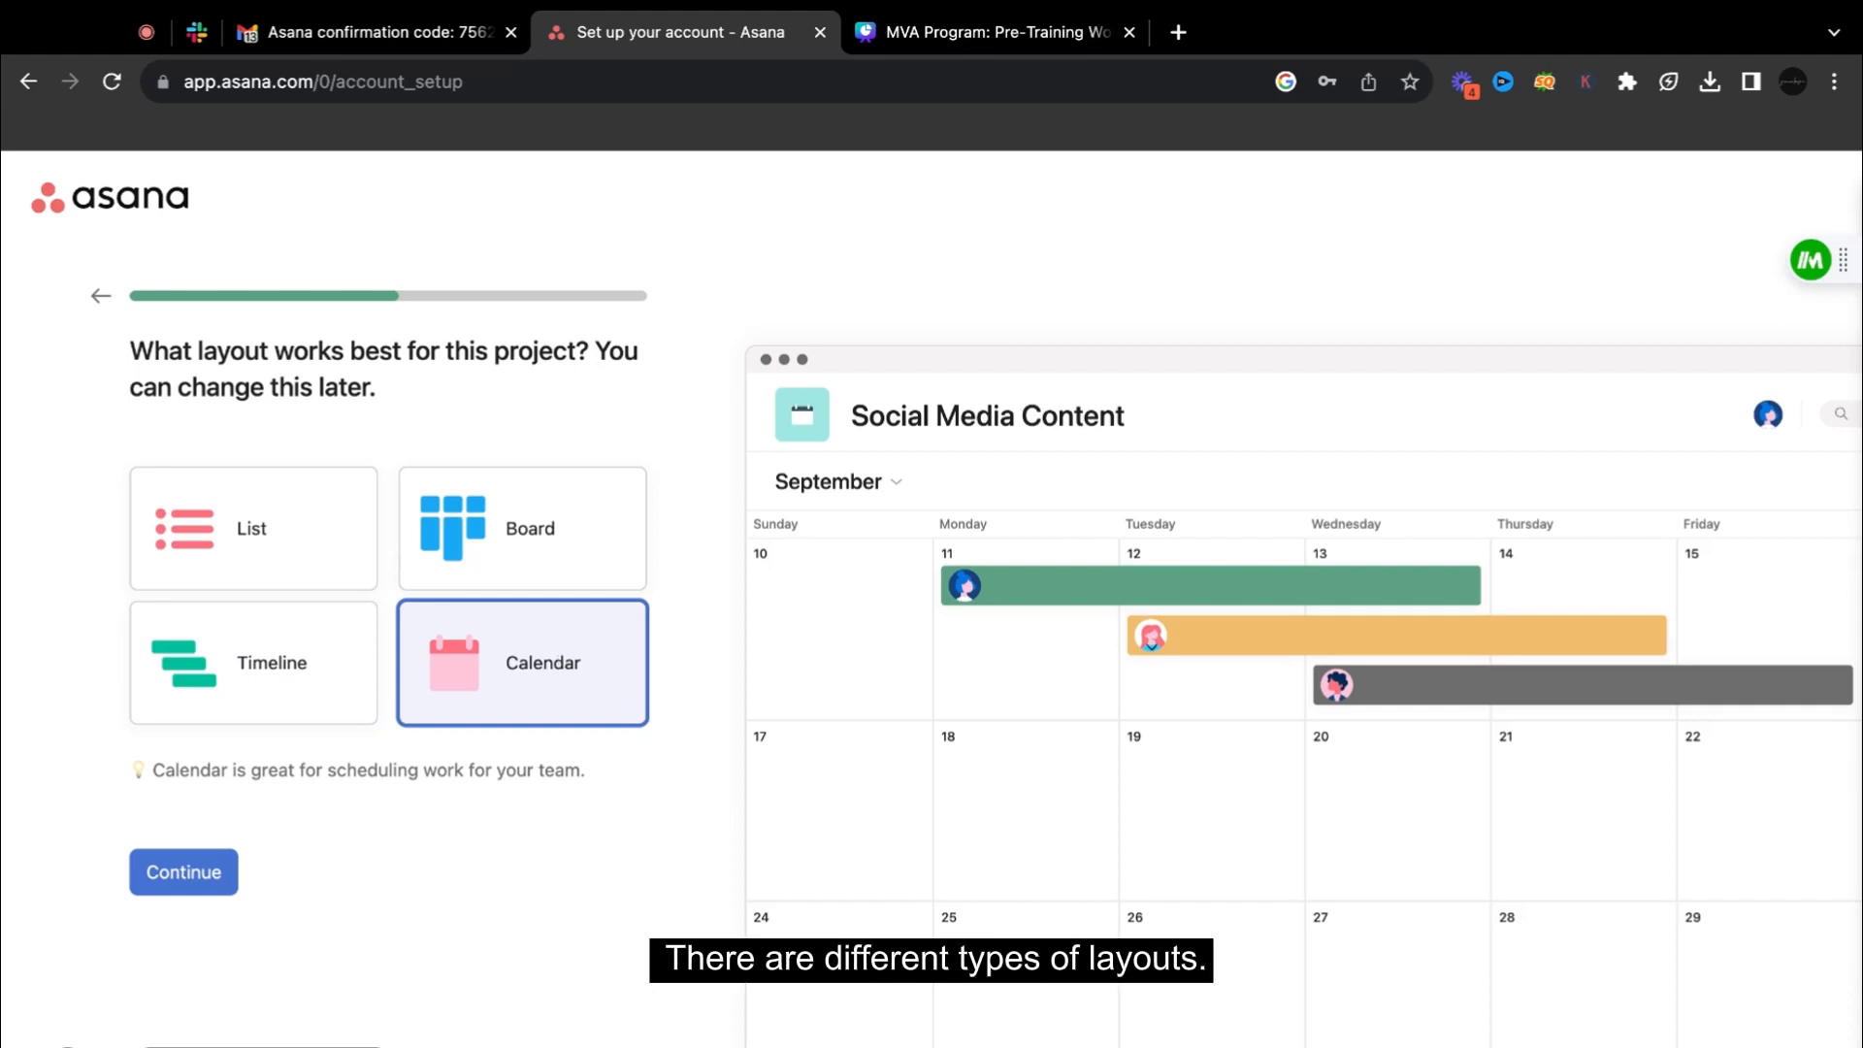
click(512, 526)
click(296, 524)
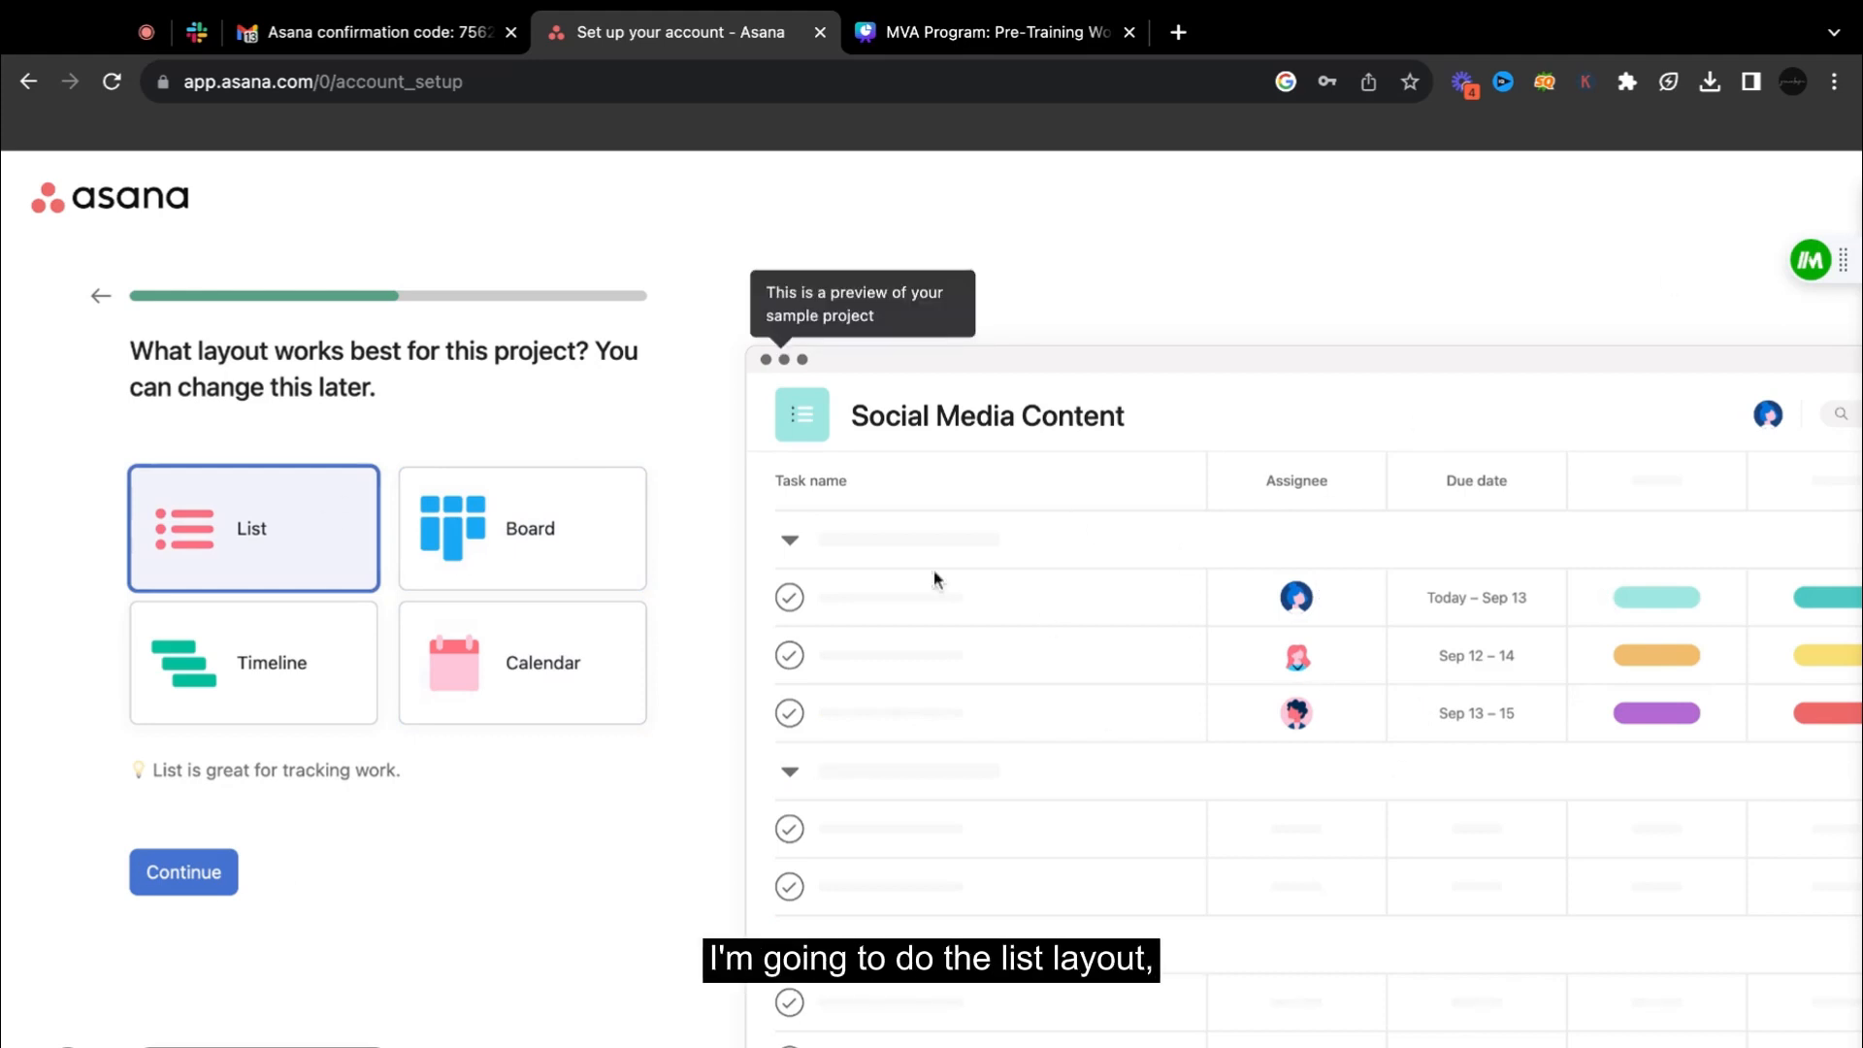
click(180, 854)
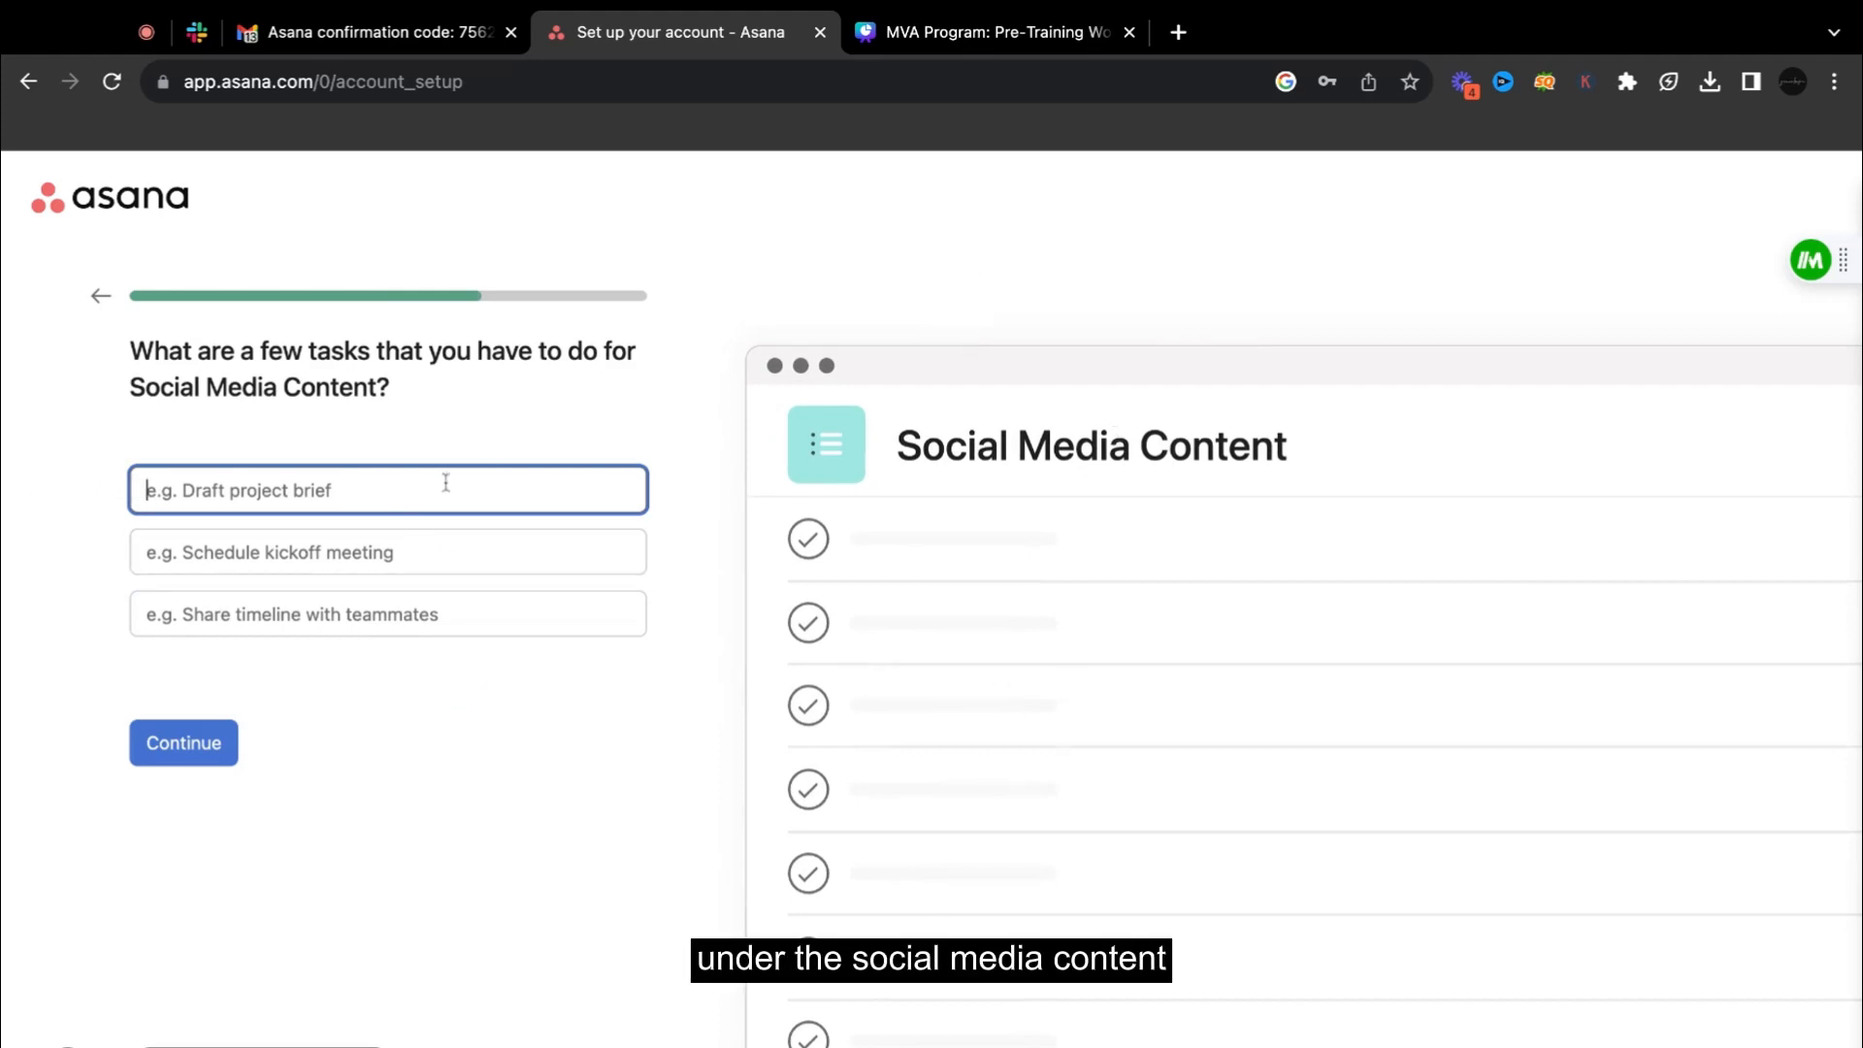
Step: Name the project's first task Drafting graphics
text(Dracting)
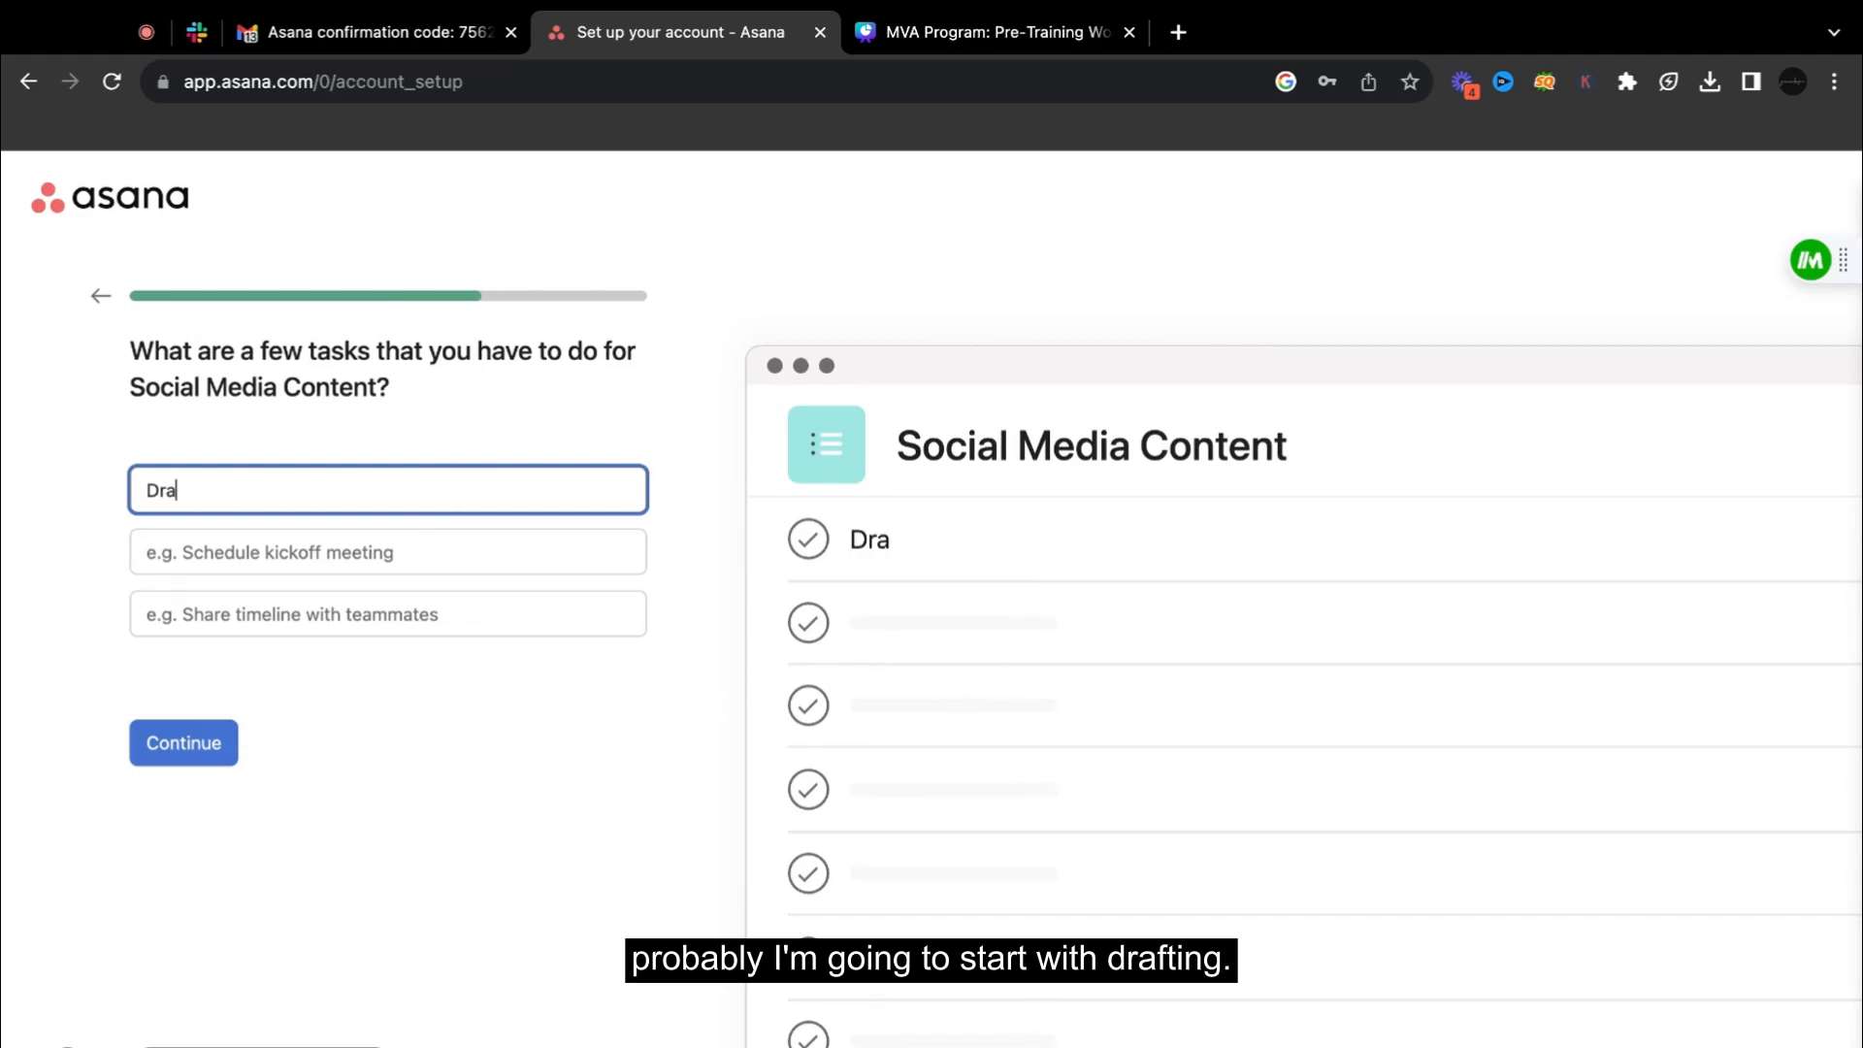
key(BackSpace)
key(BackSpace)
key(BackSpace)
key(BackSpace)
key(BackSpace)
text(fti)
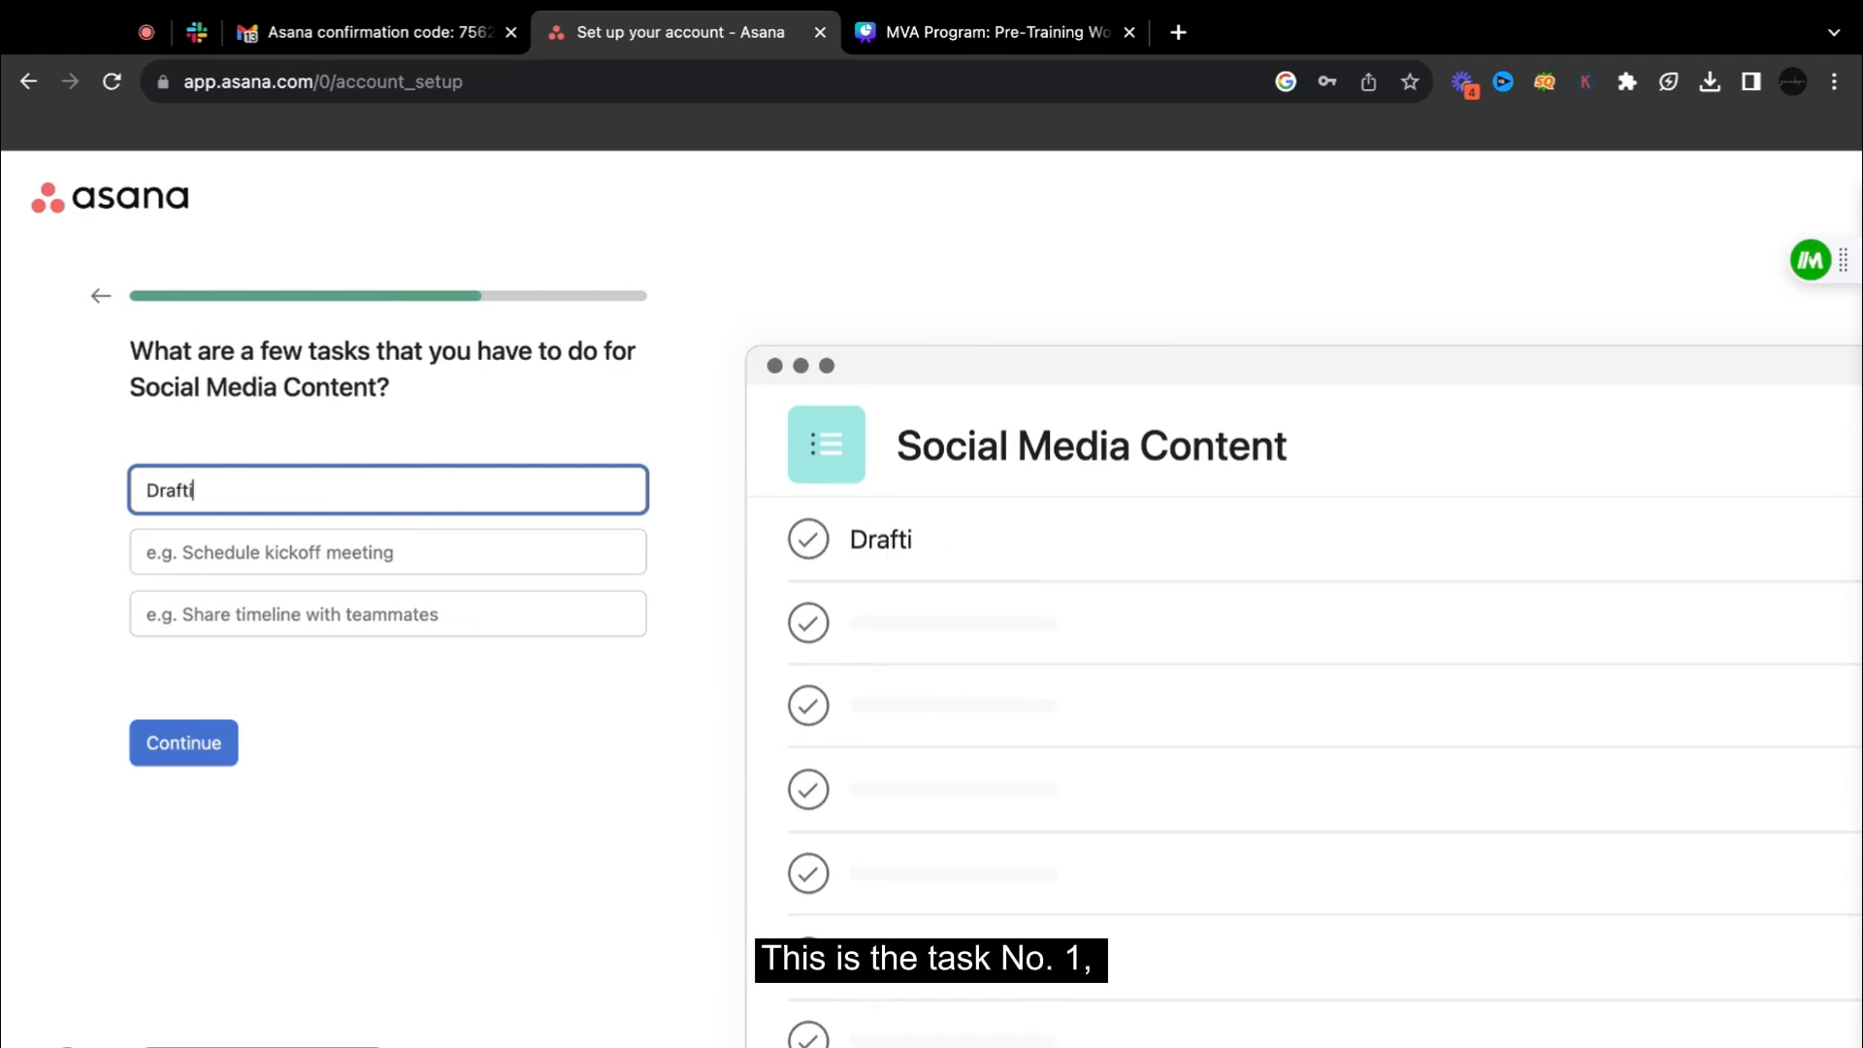
text(ng)
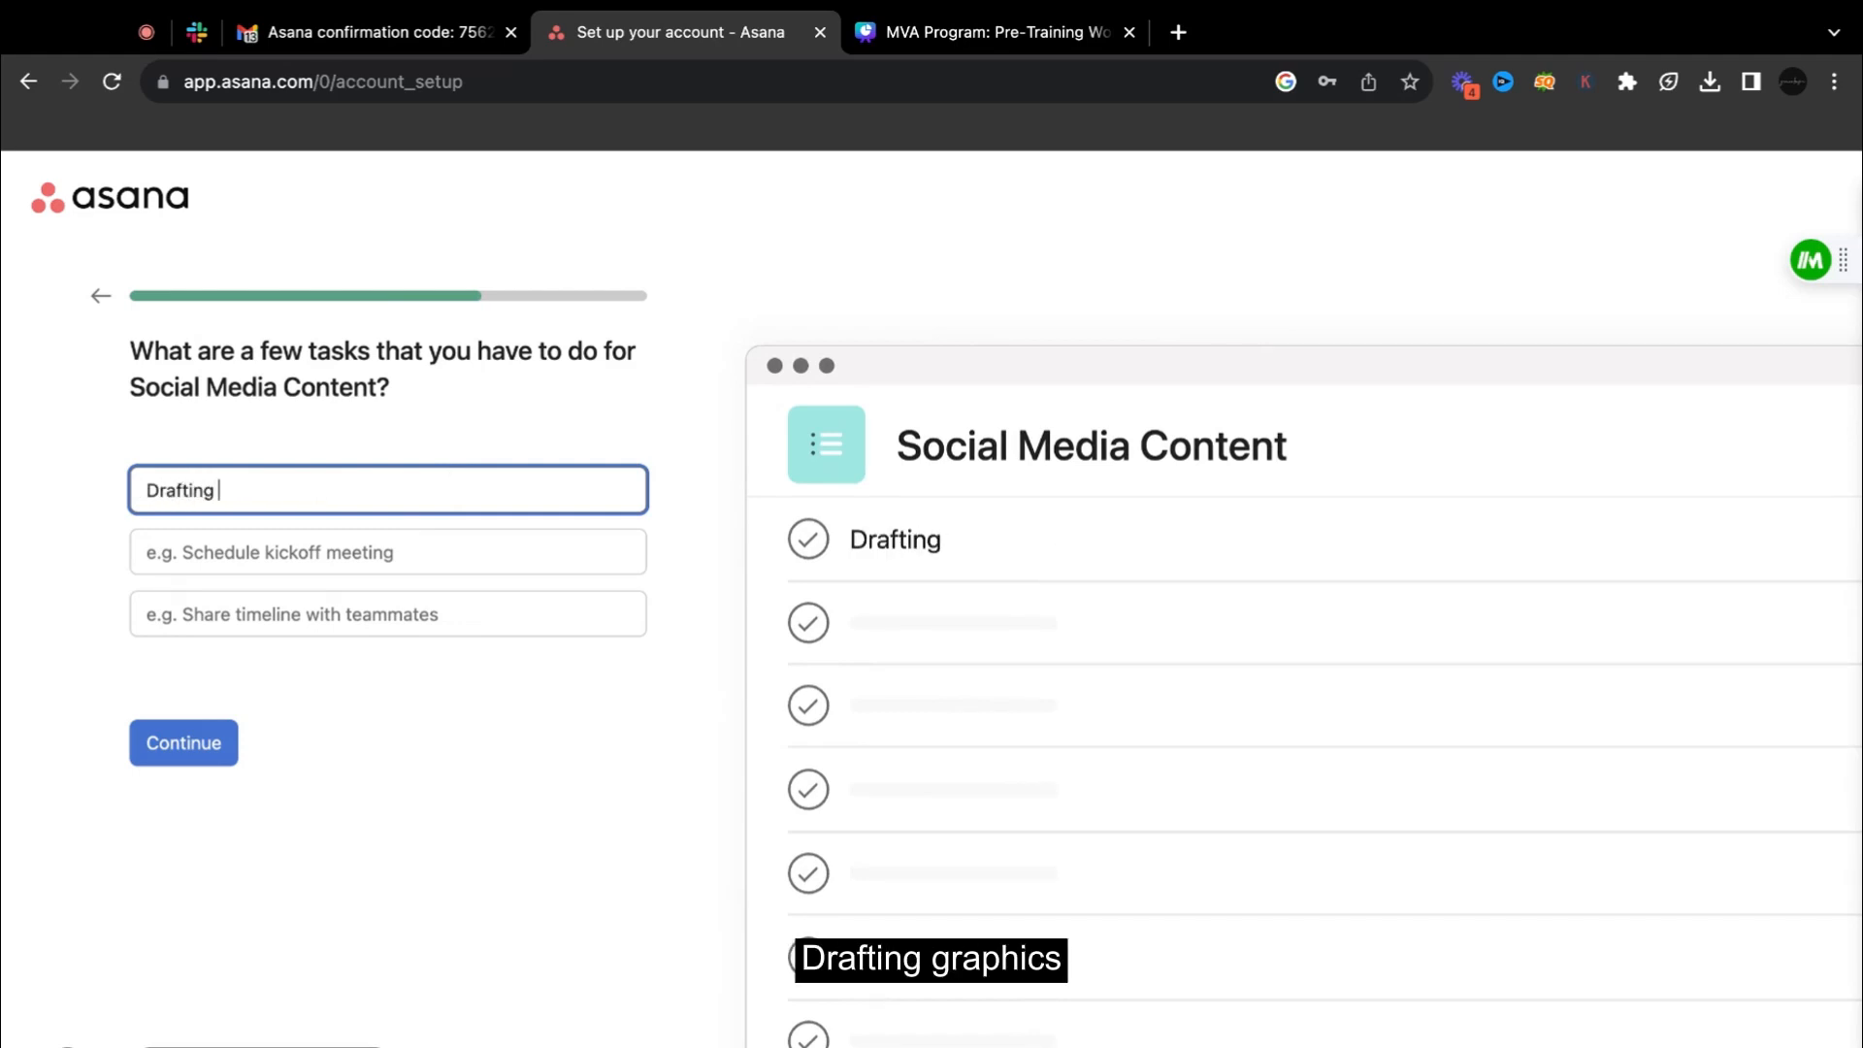
text( graphics)
Step: Name the second task Quality check and the third task Posting/scheduling, and continue to the section setup
click(270, 550)
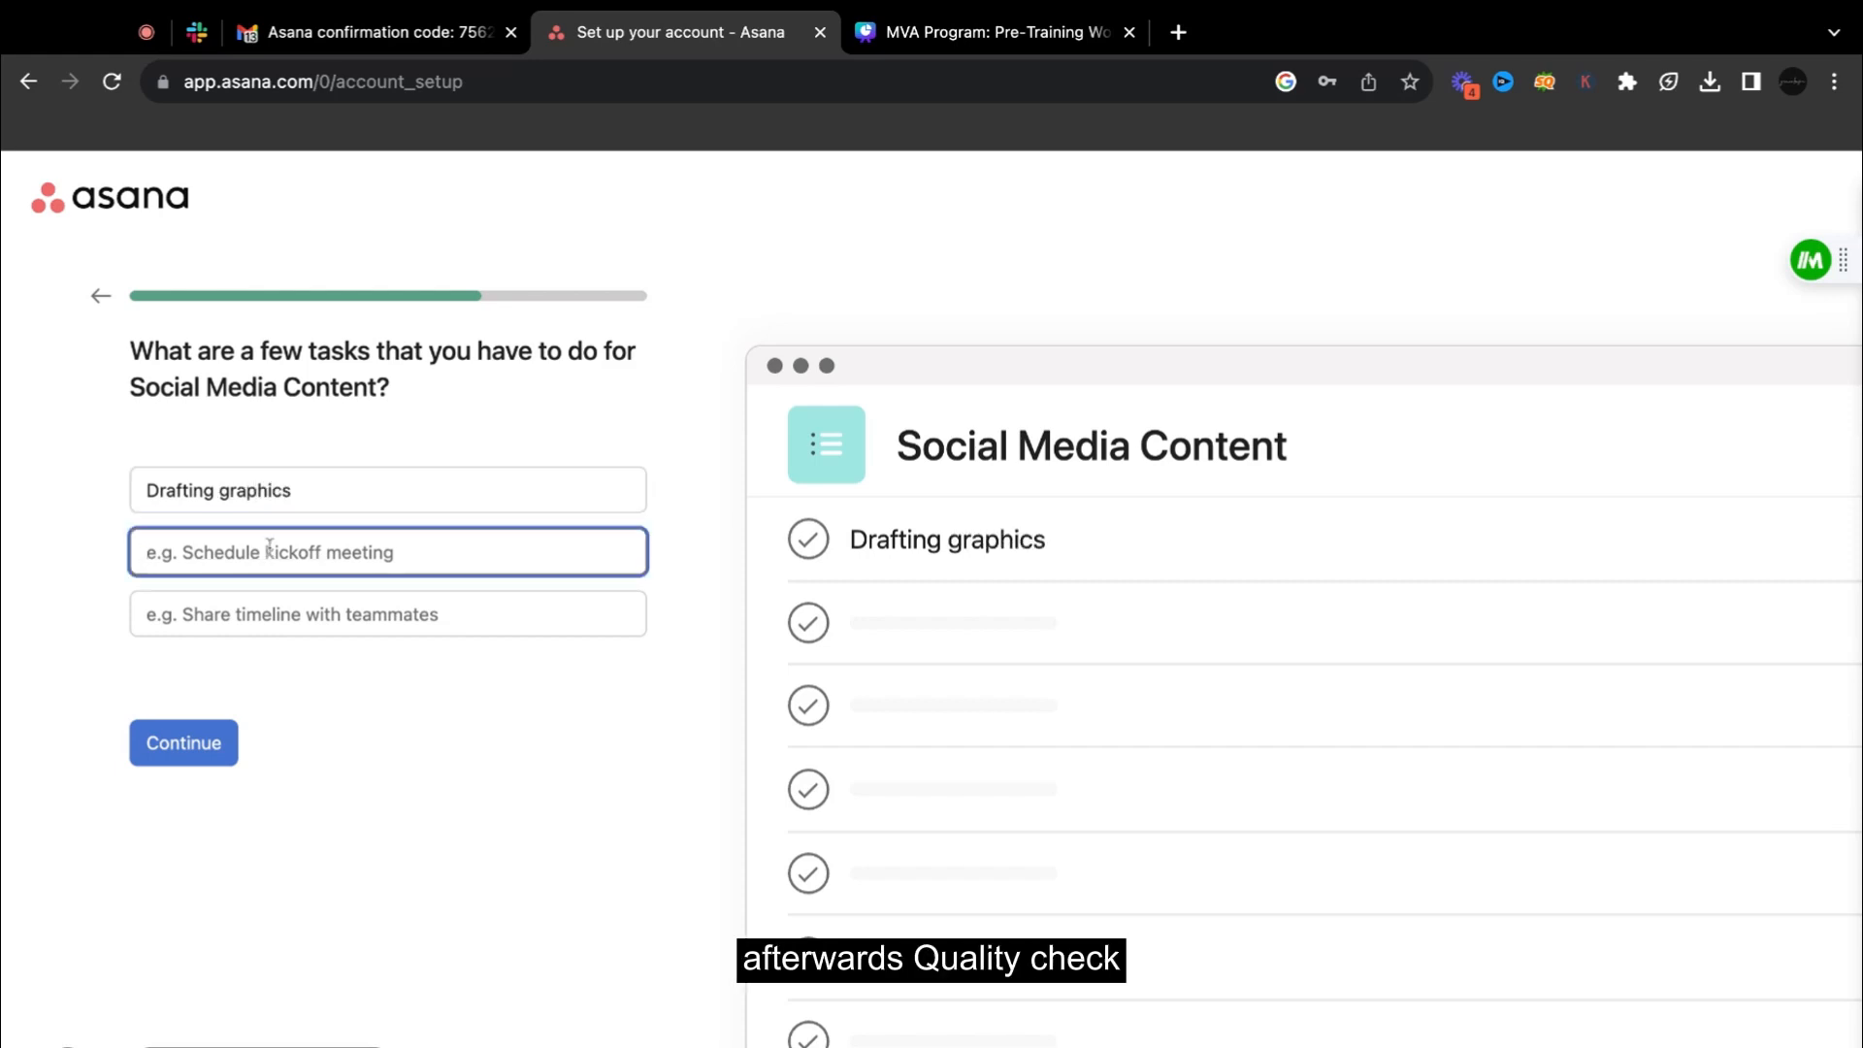
text(Qual)
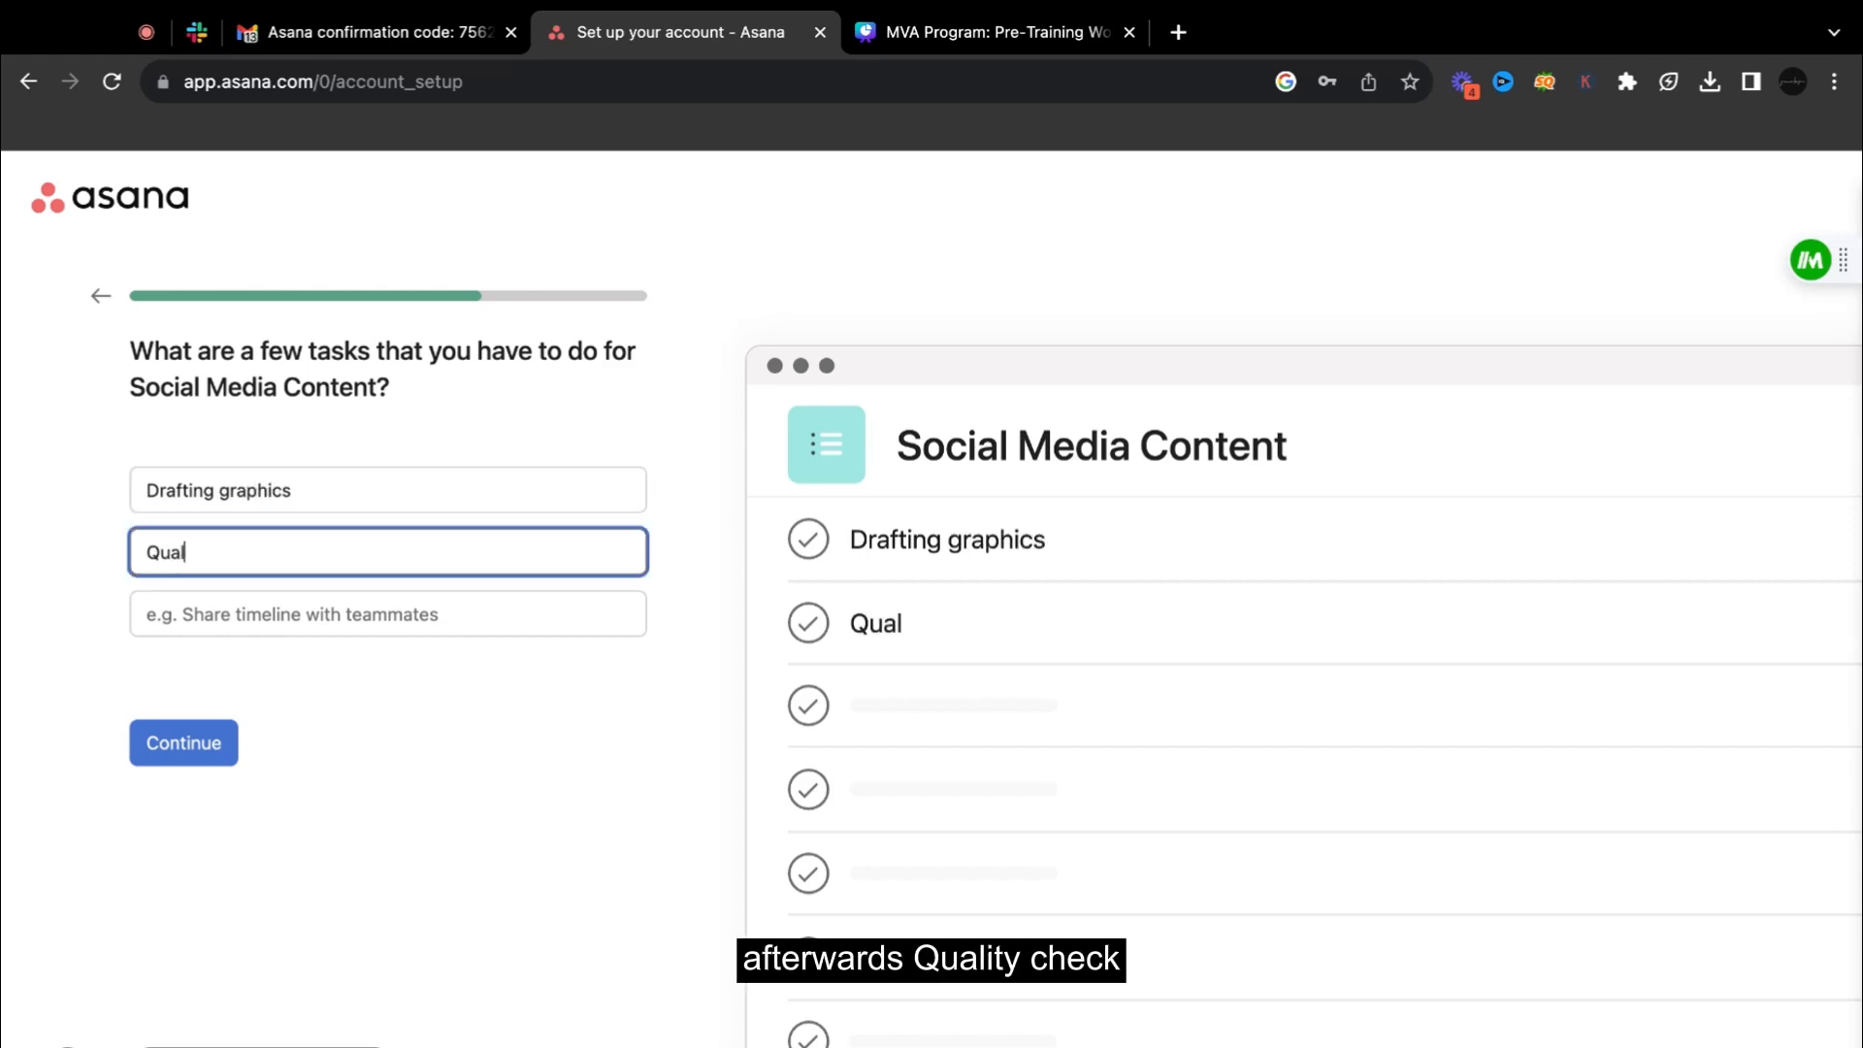
text(ity check)
click(253, 615)
text(Posting.)
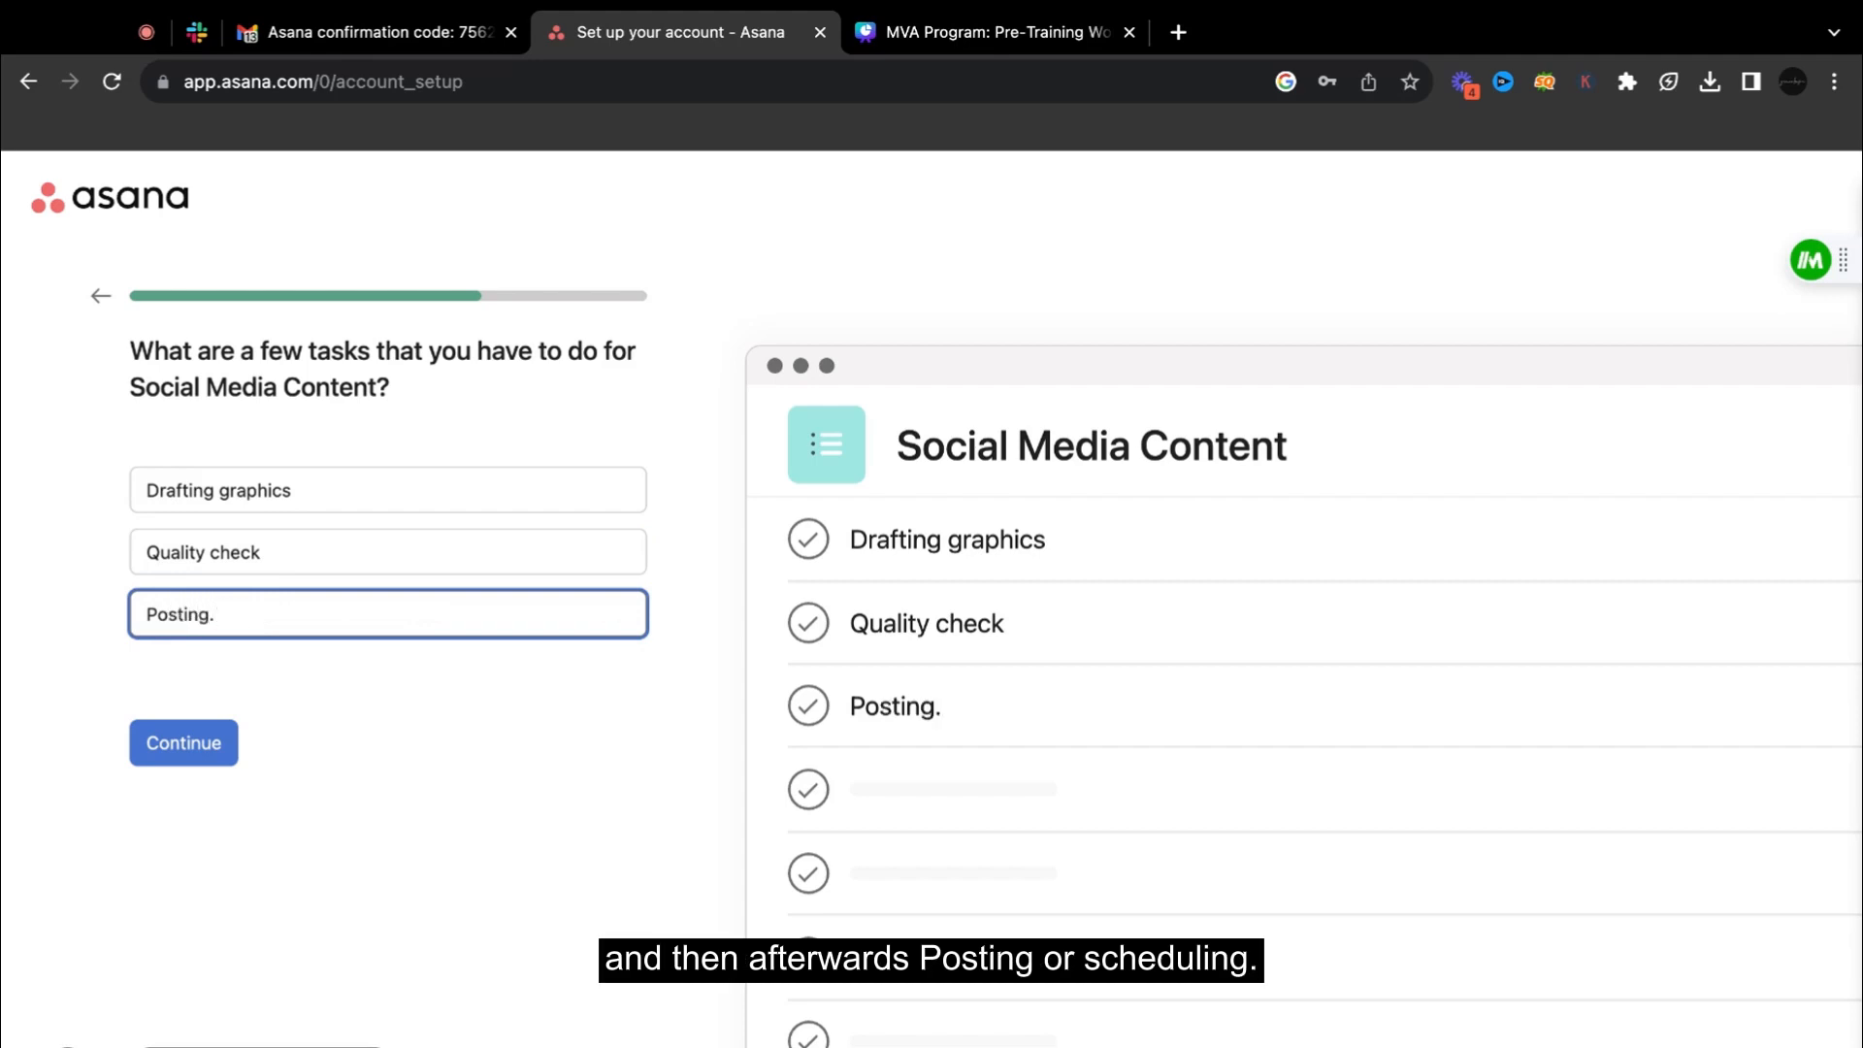
click(183, 742)
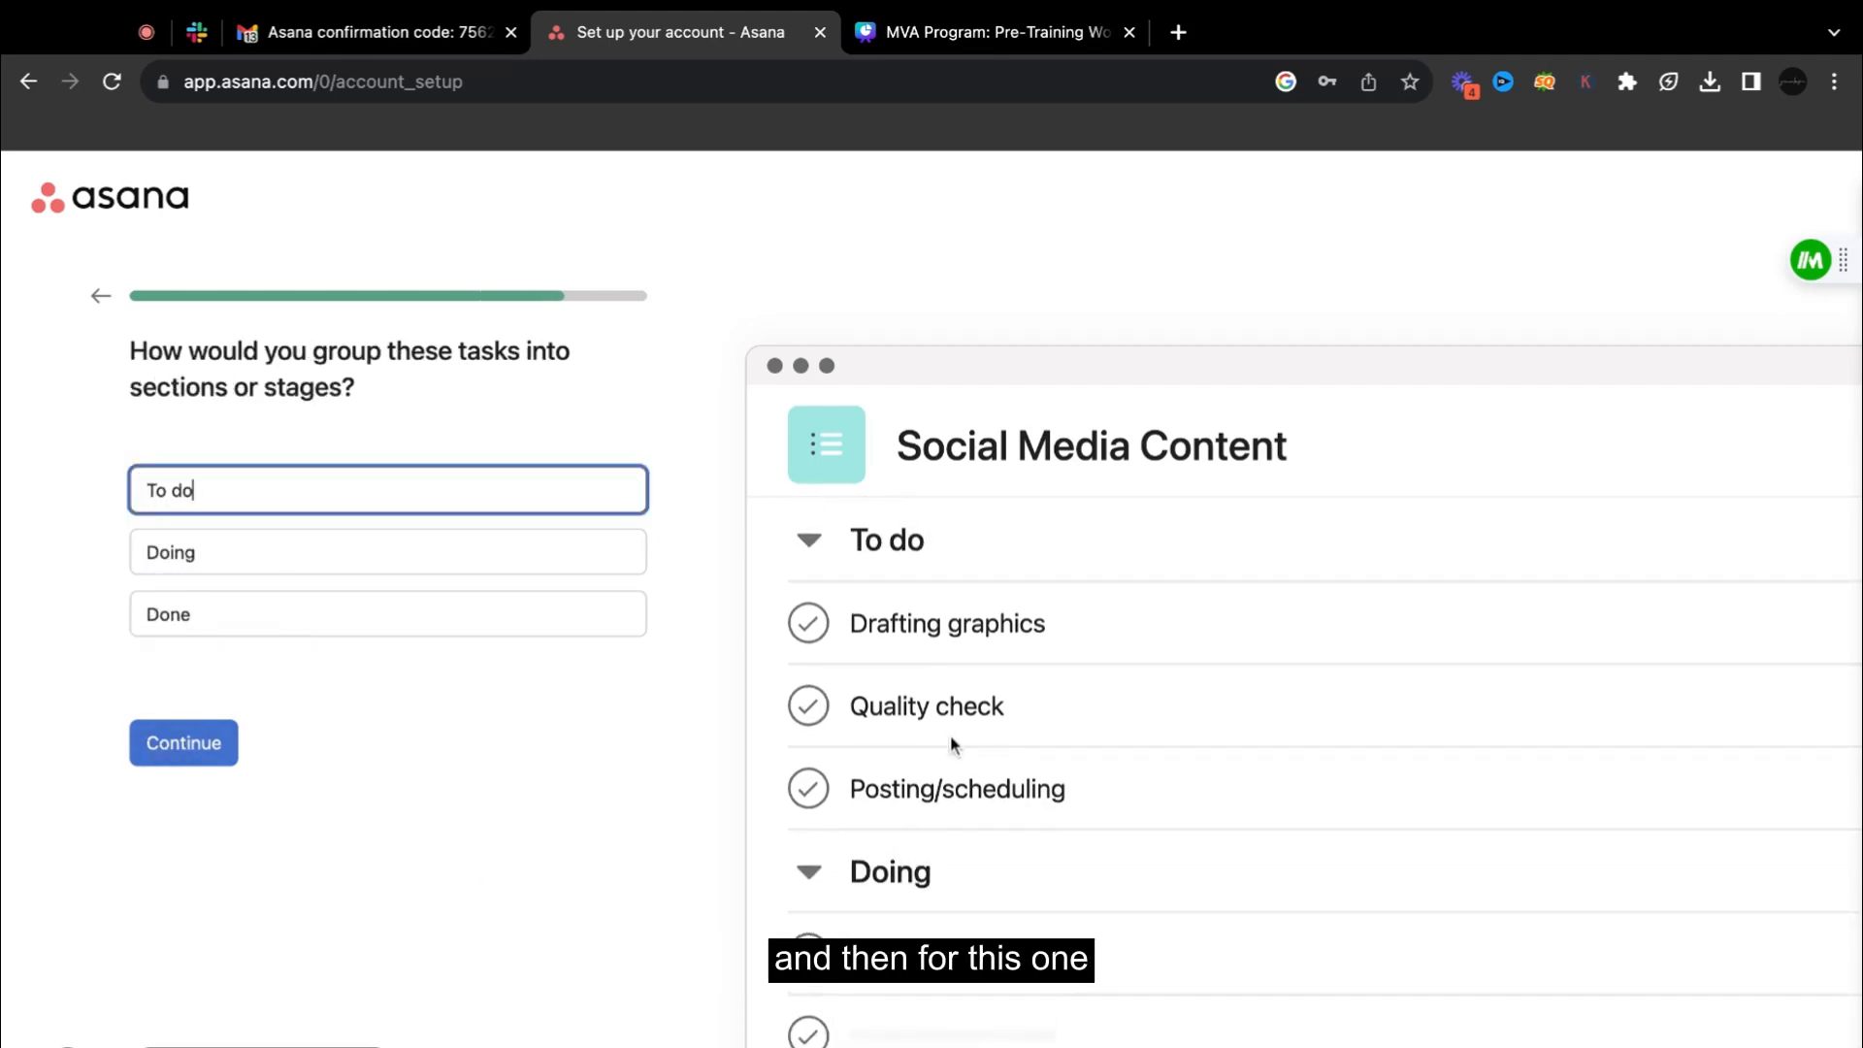
Step: Keep To do, Doing and Done as the project's sections and continue to the teammate invitation
click(486, 555)
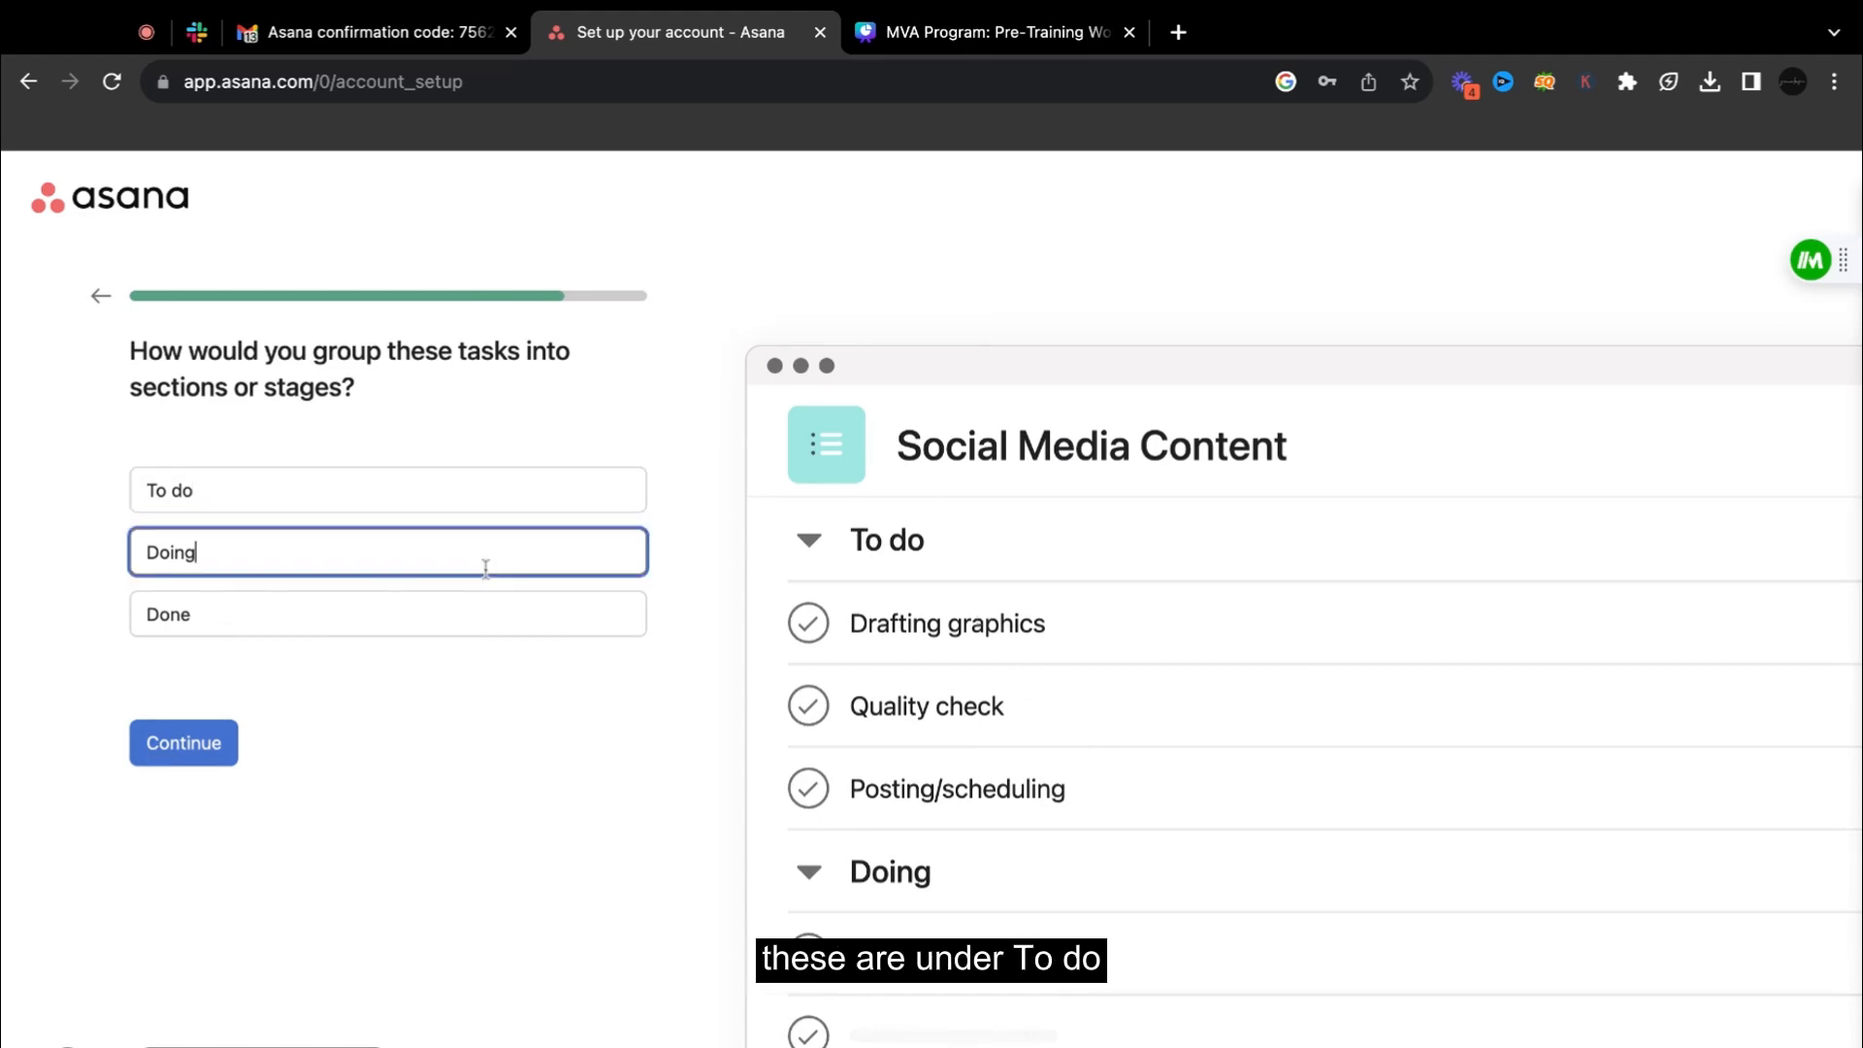
triple_click(281, 487)
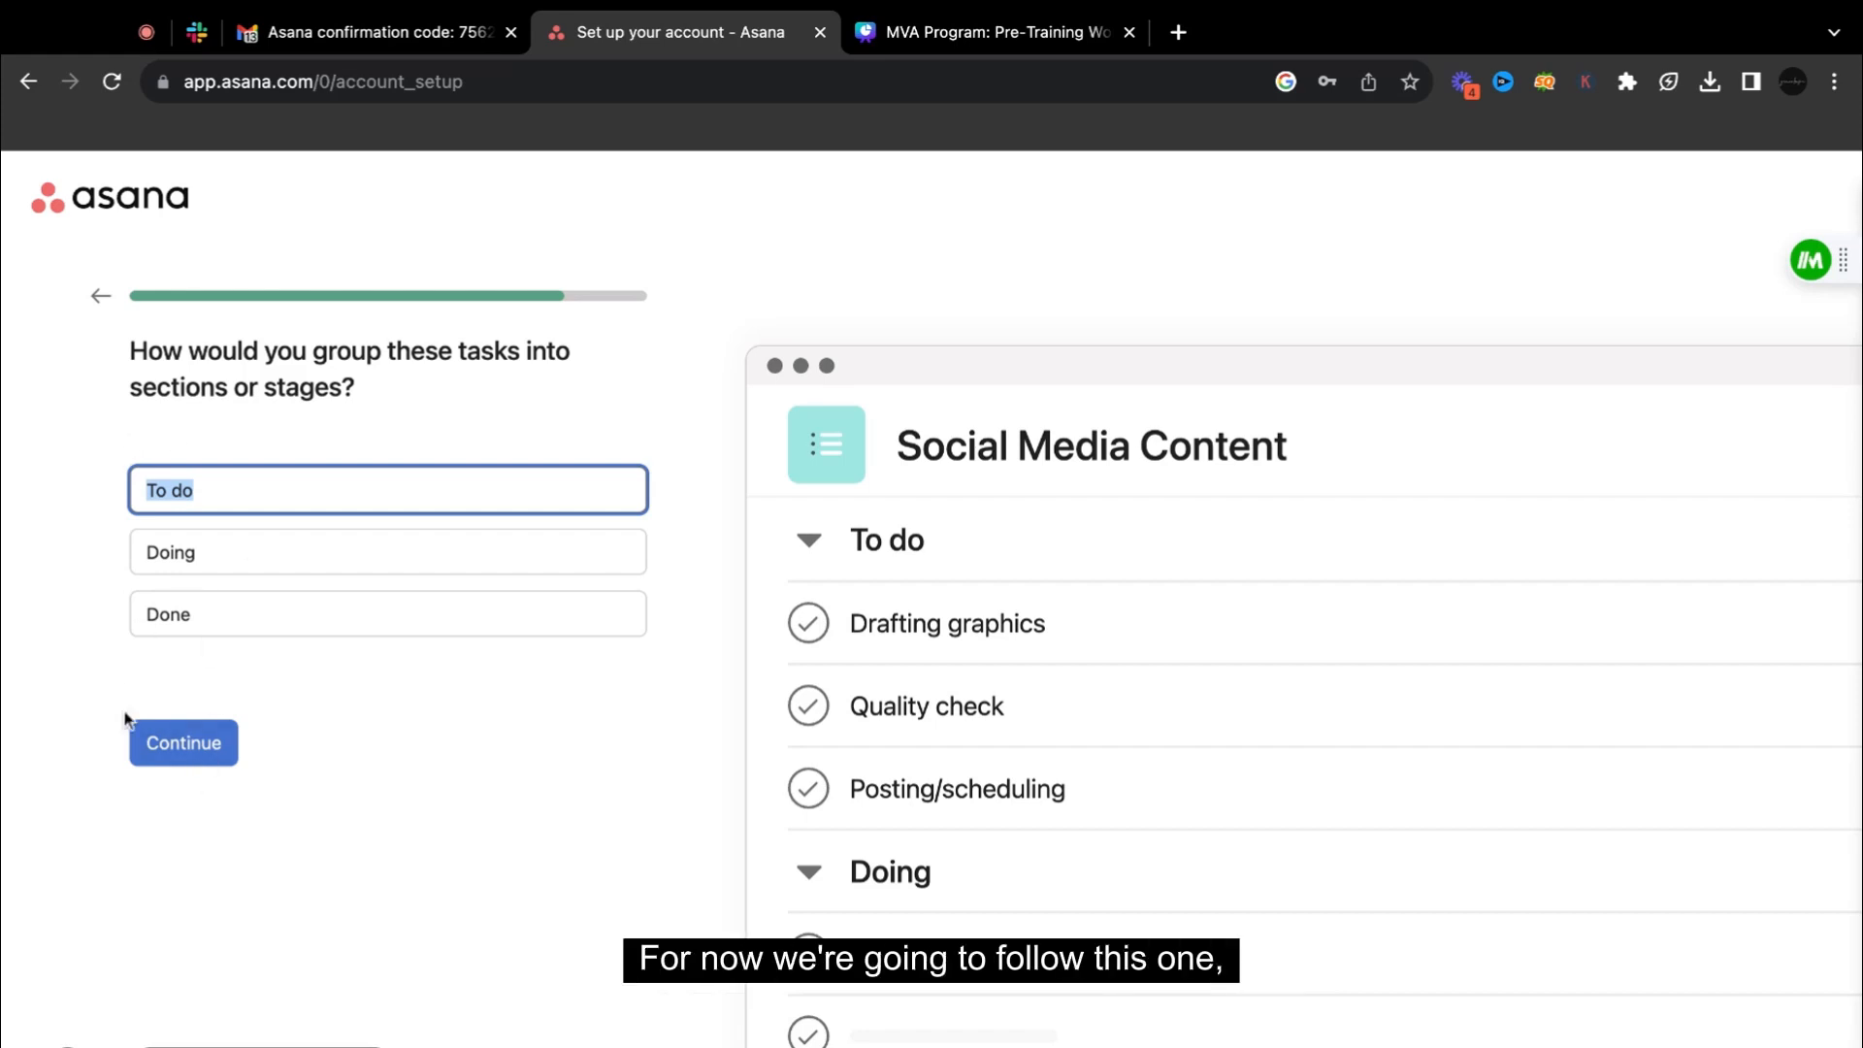
click(169, 762)
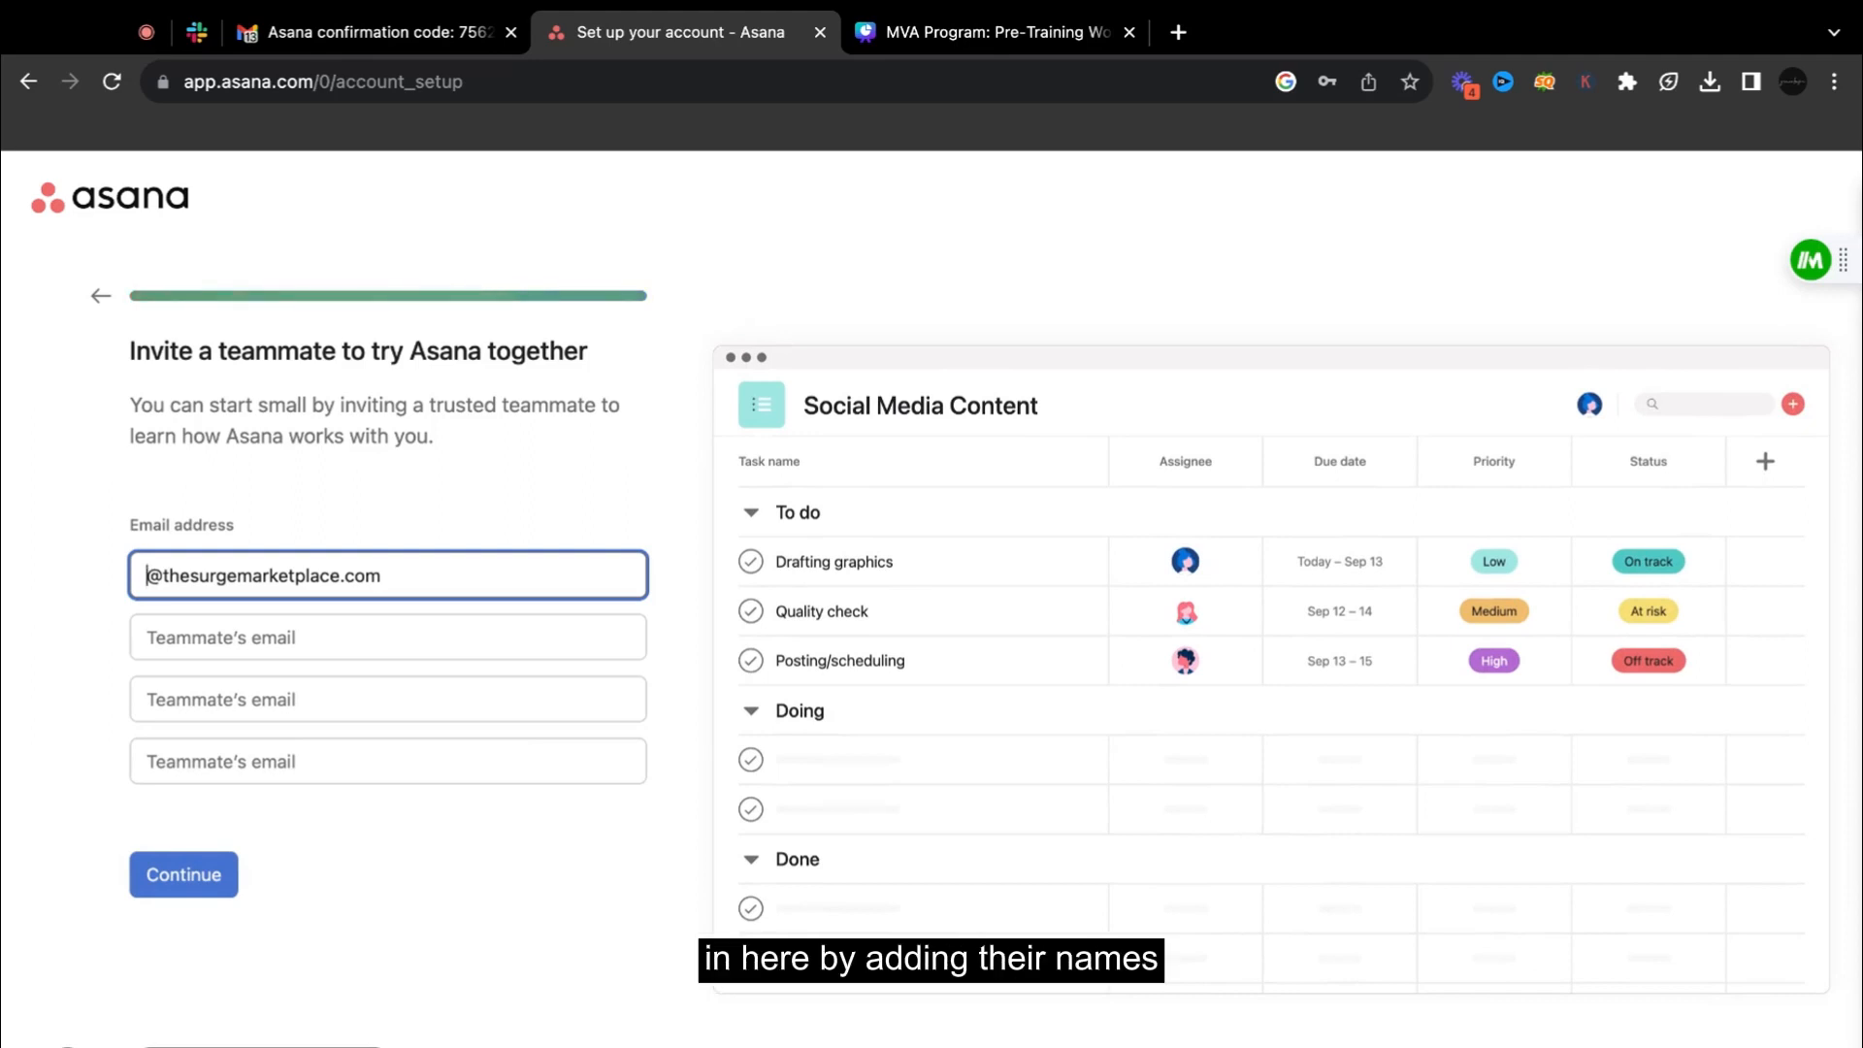
Step: Enter the teammate's email address for the invitation, continue, and skip the app download to finish the account setup
text(info)
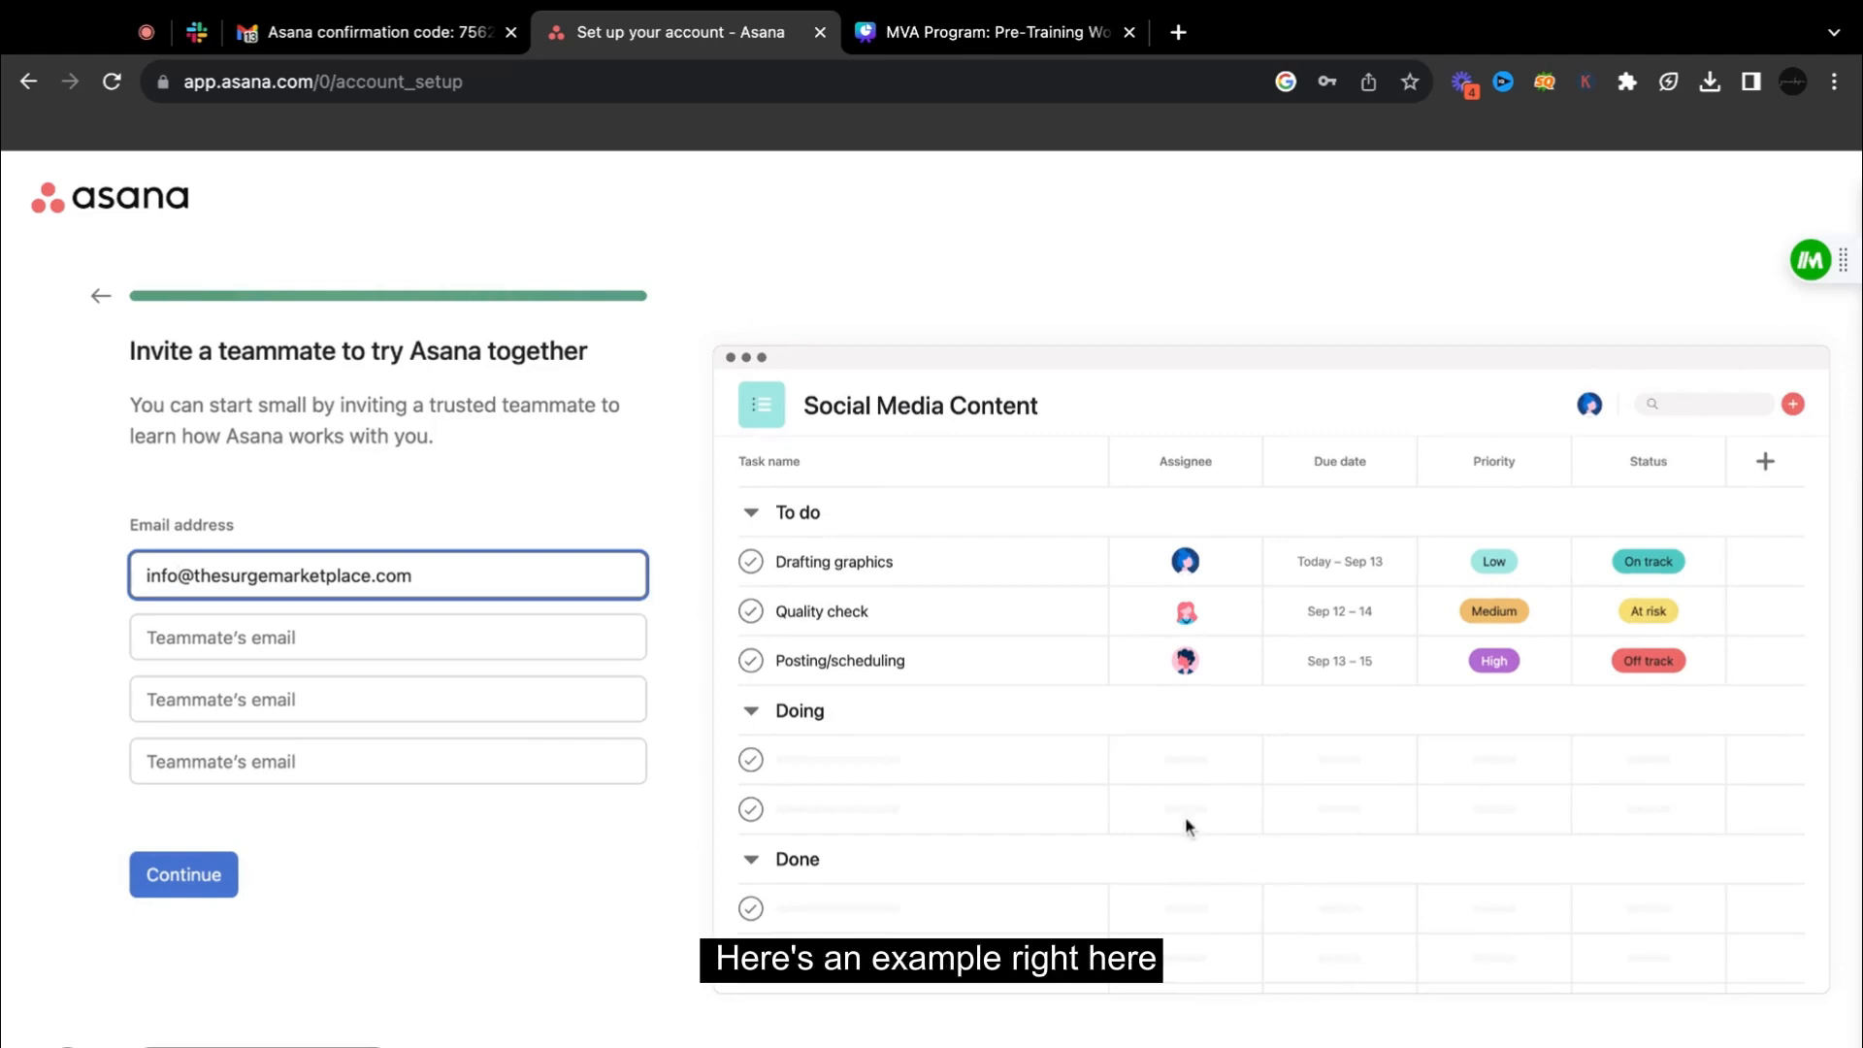
click(1503, 561)
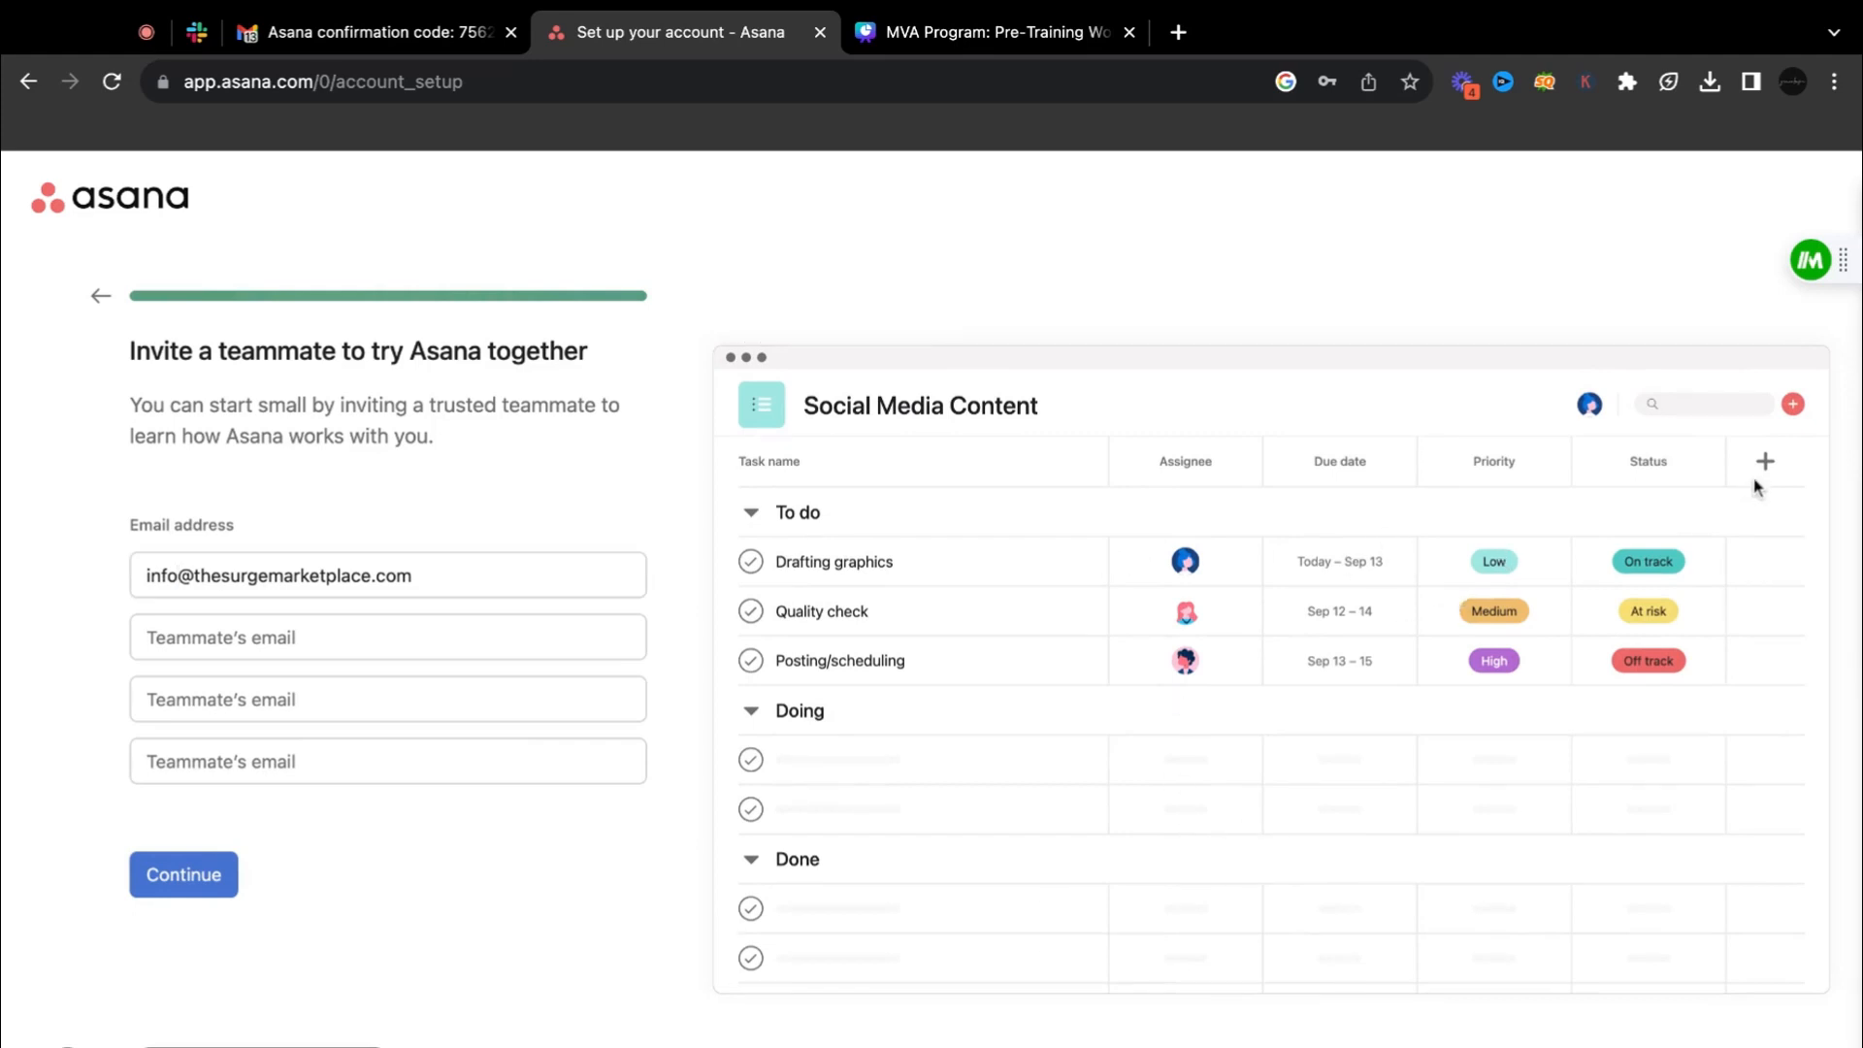
click(184, 874)
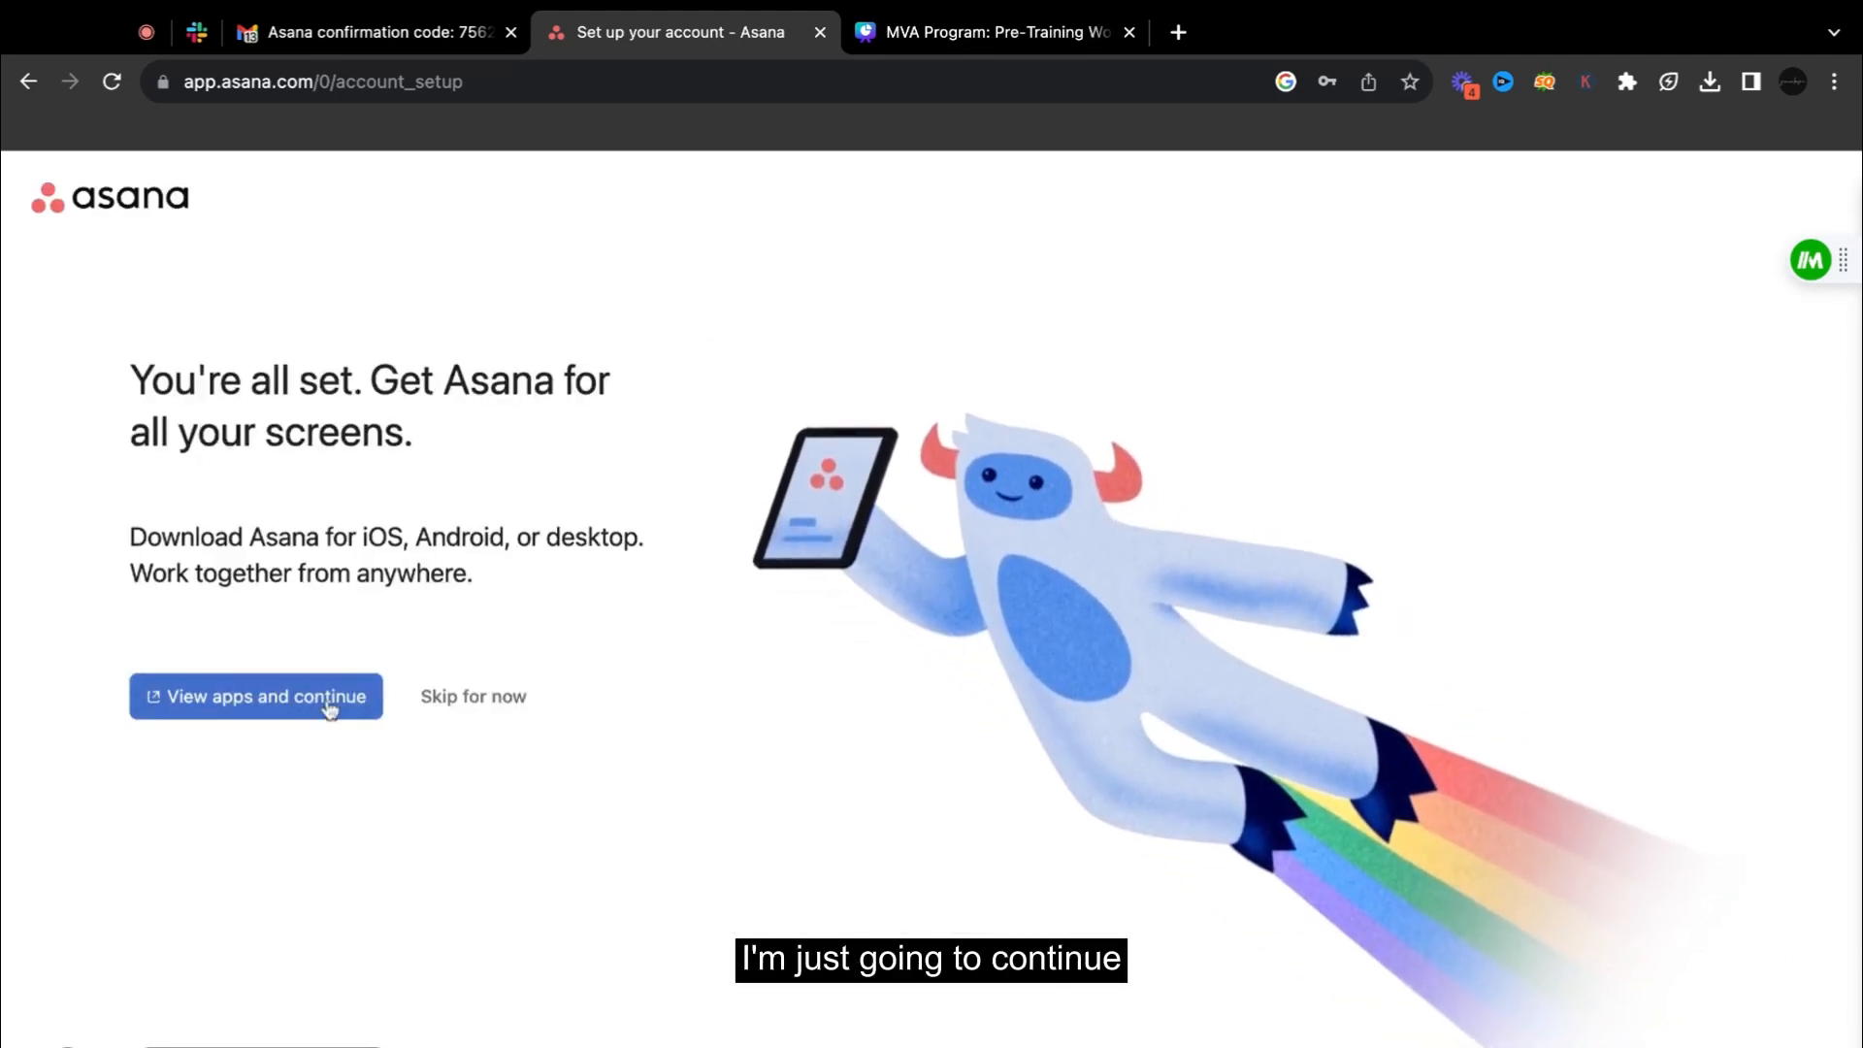
click(456, 697)
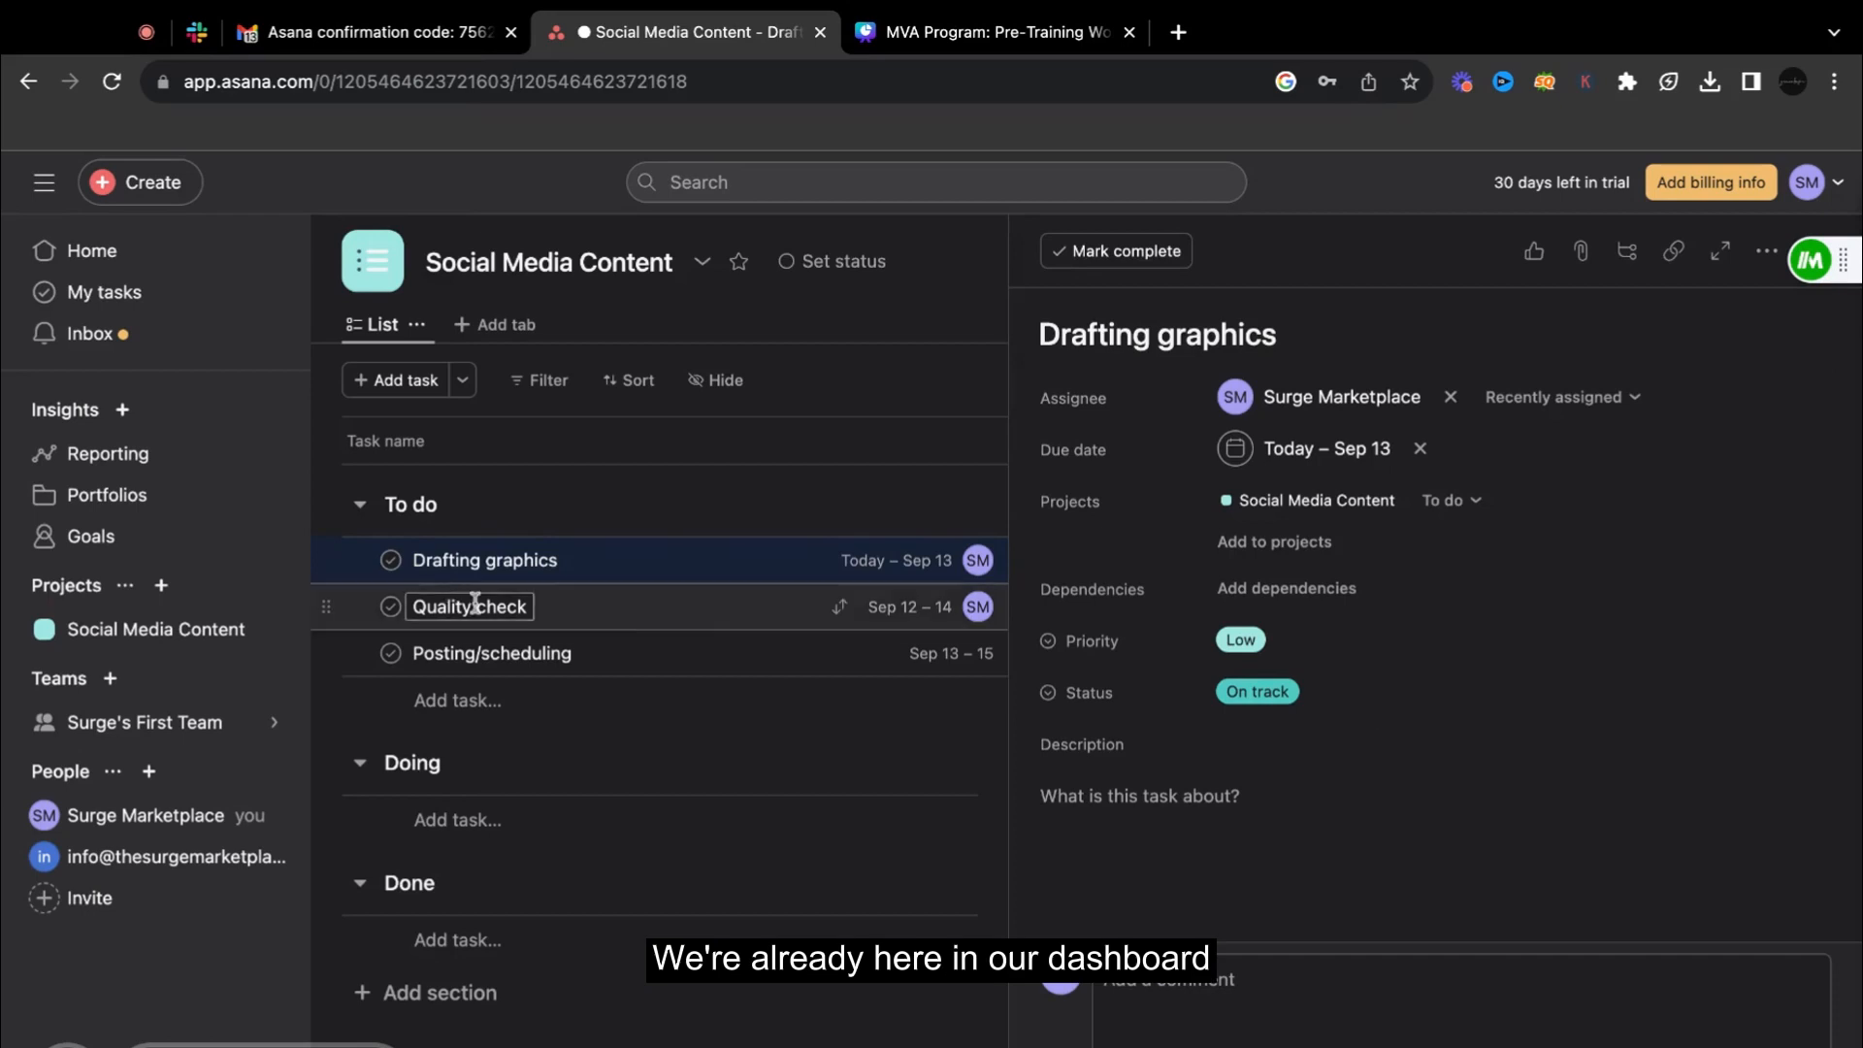
Step: Look over the Home and My tasks pages and return to the Social Media Content project
click(109, 256)
click(176, 303)
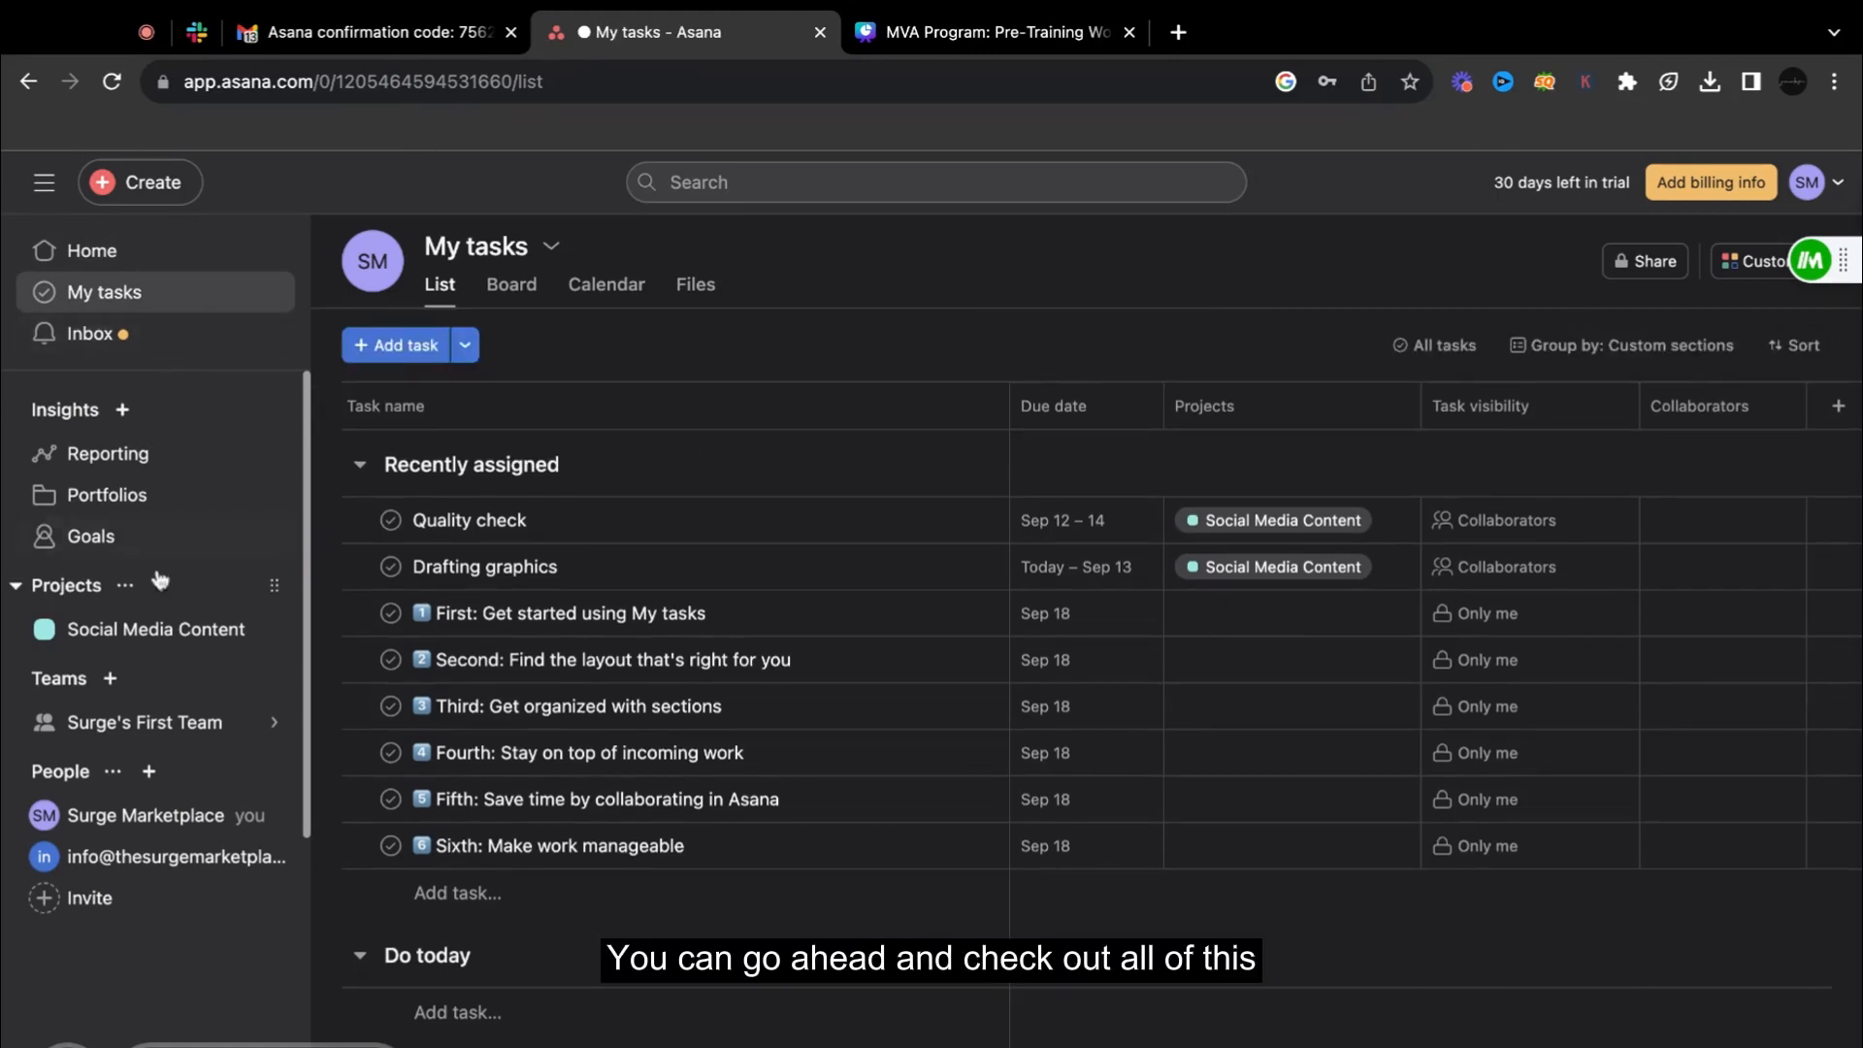
click(195, 633)
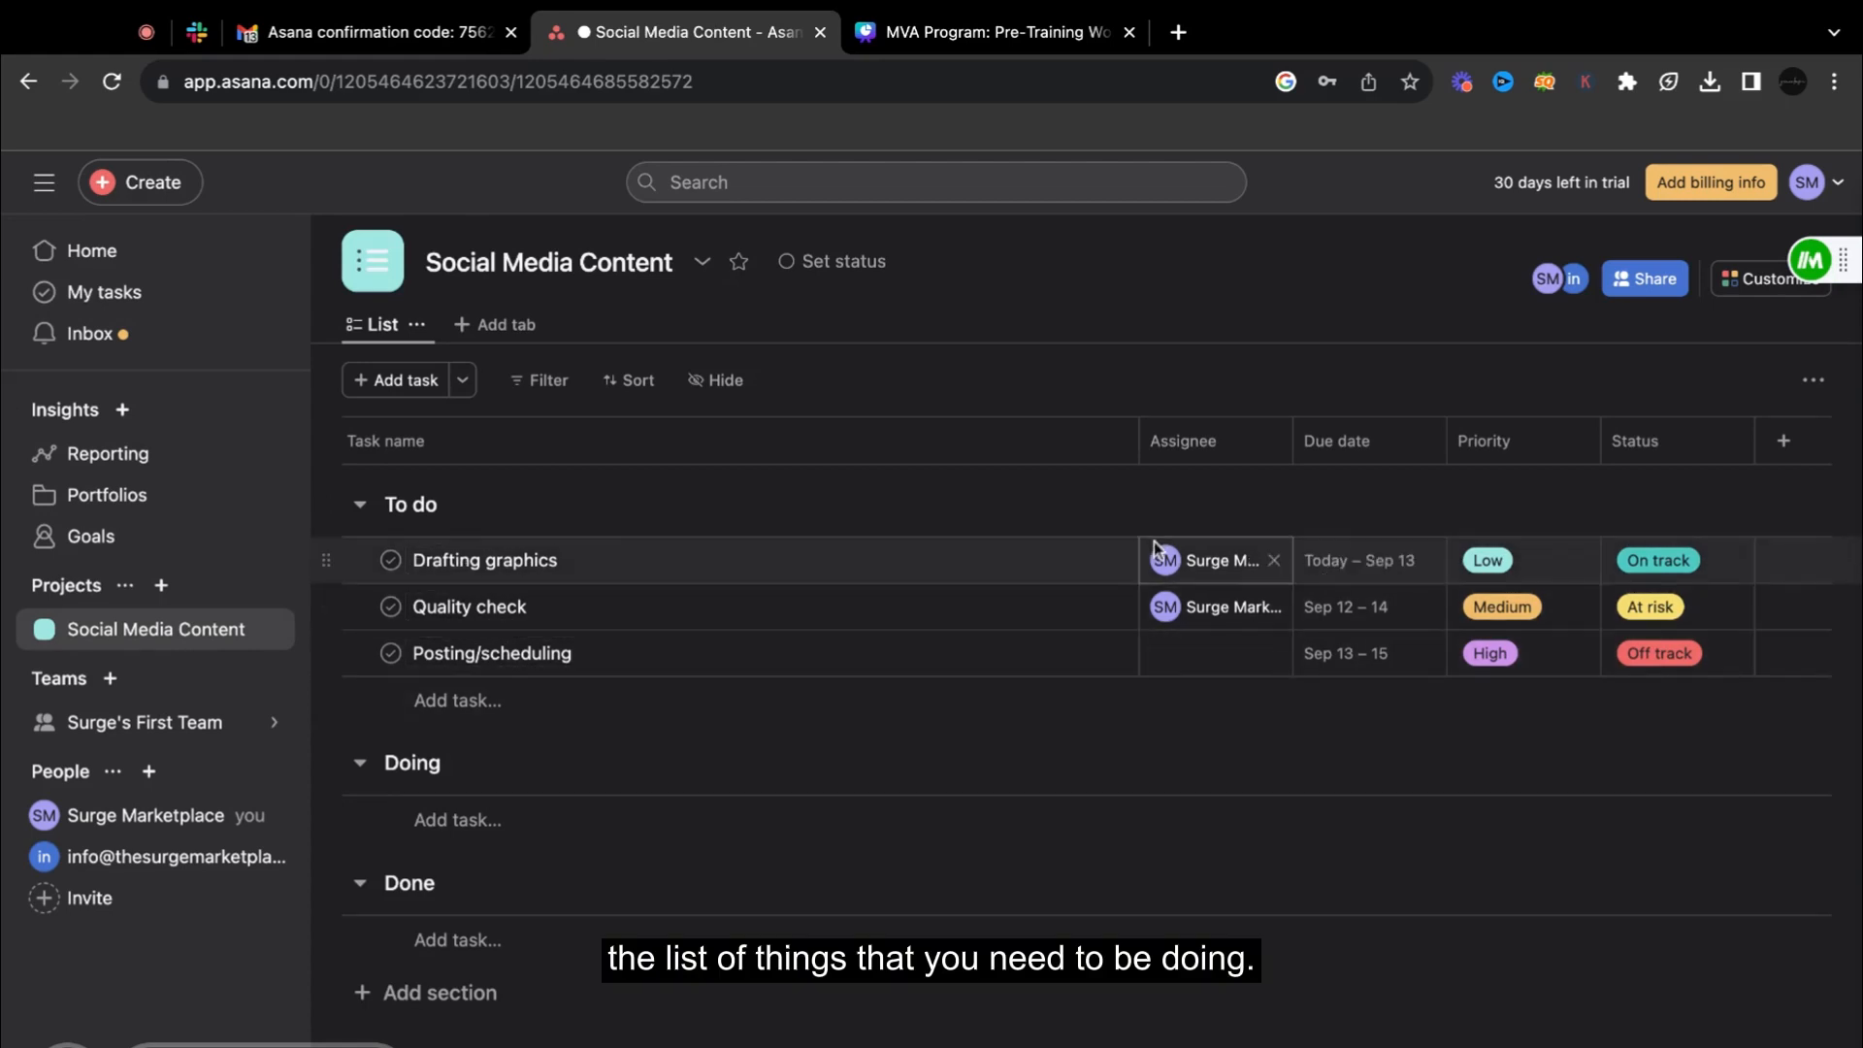
Step: Open the Drafting graphics task's details and review its fields, the comment area and the collaborators
click(789, 565)
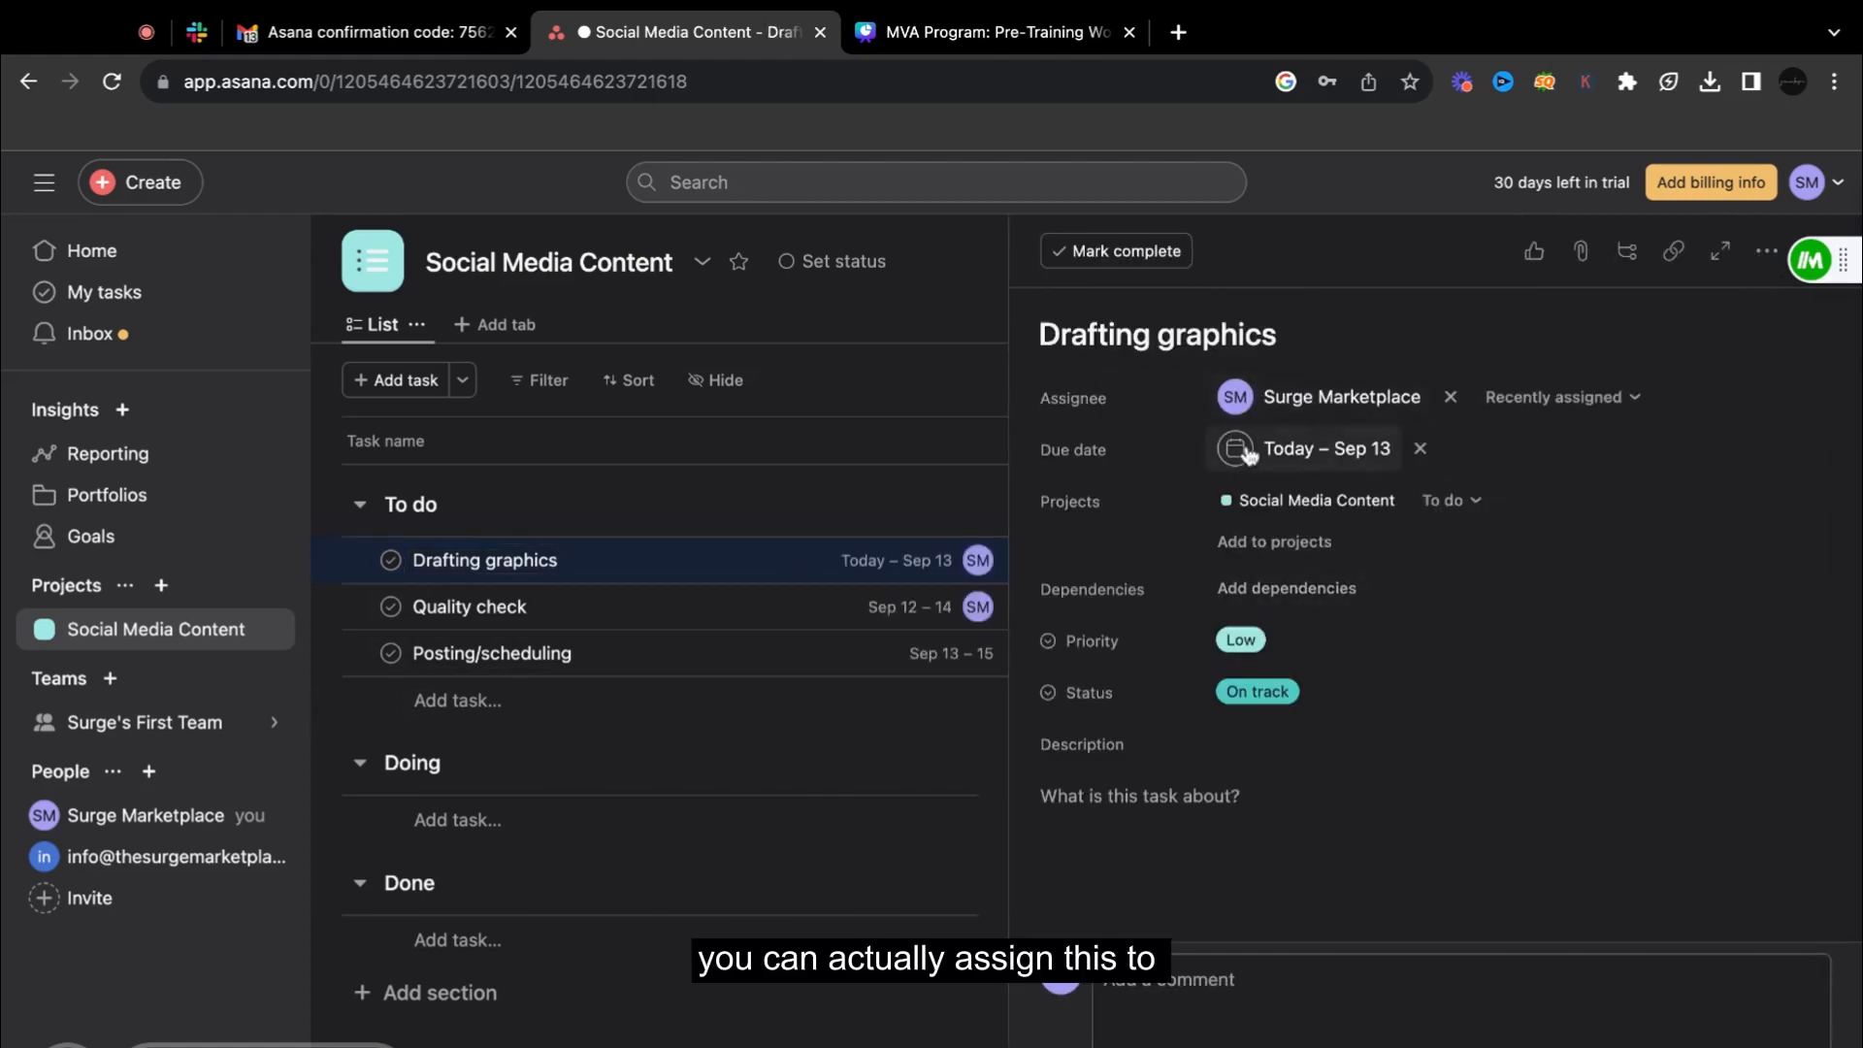
scroll(1231, 619, down, 2)
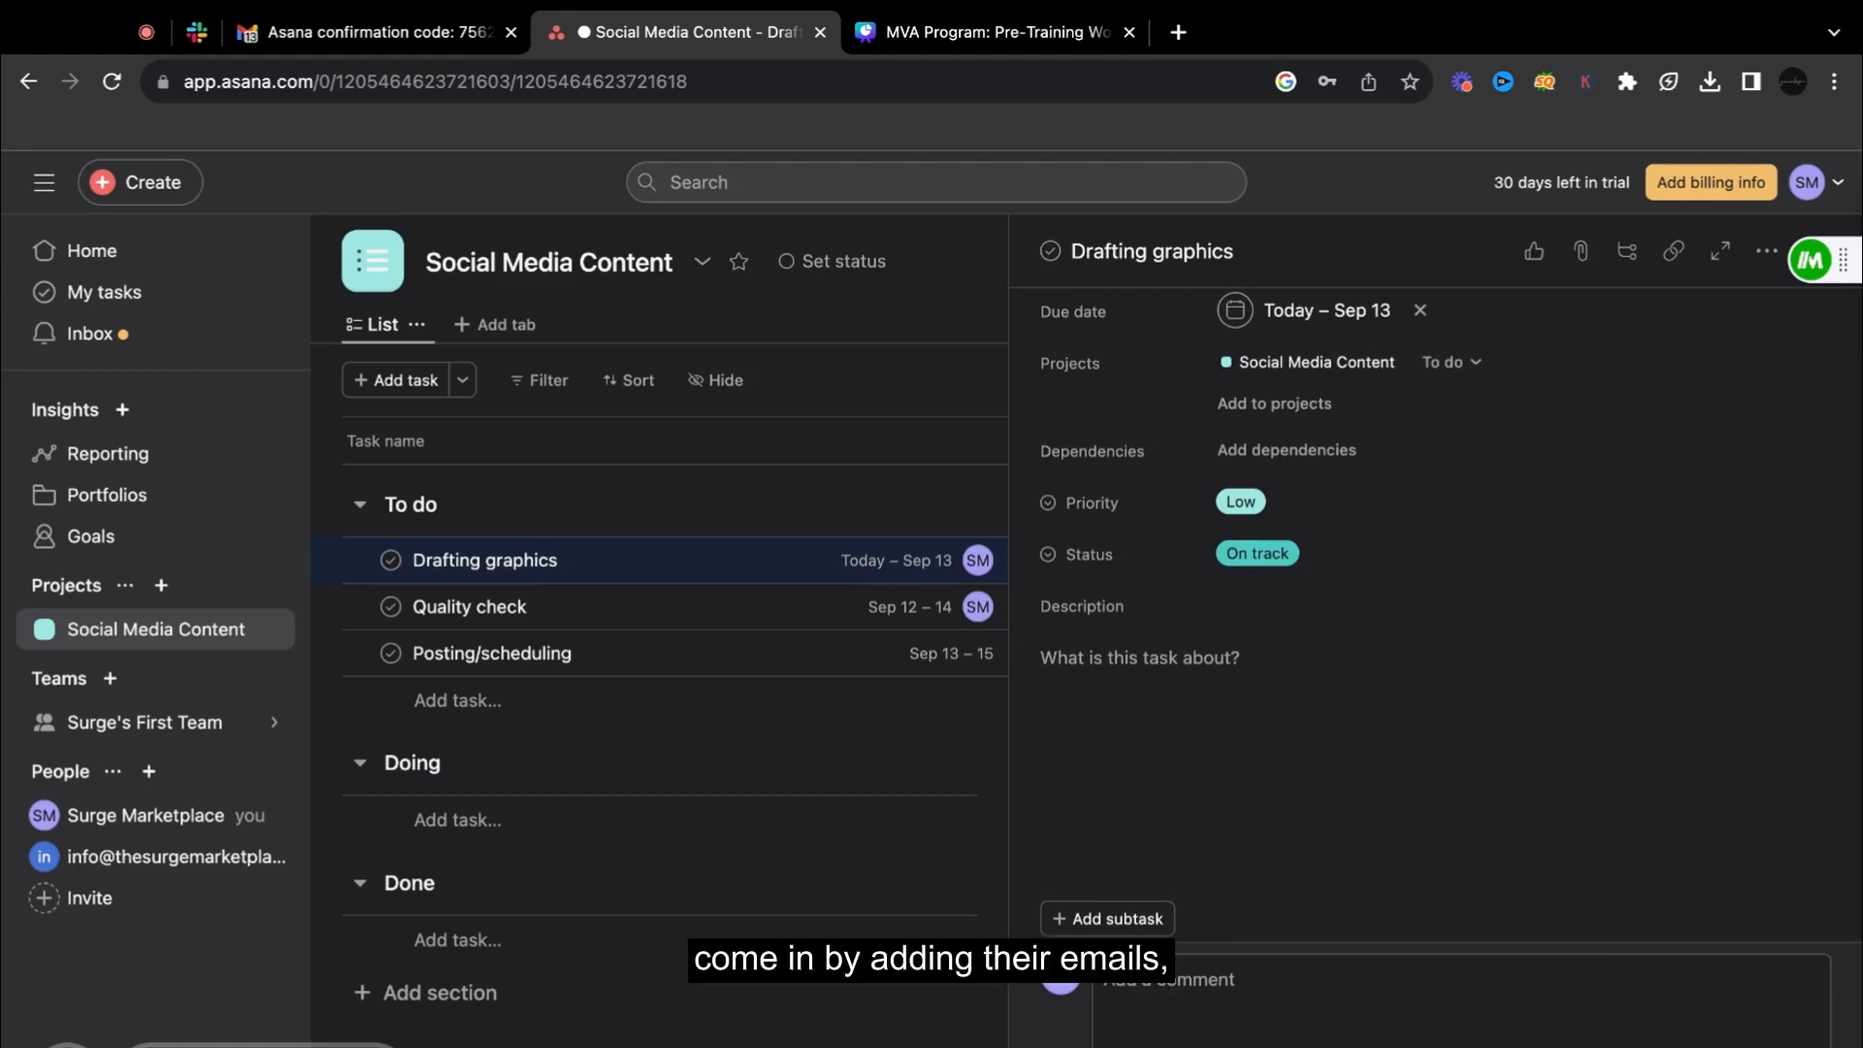
mouse_move(139, 735)
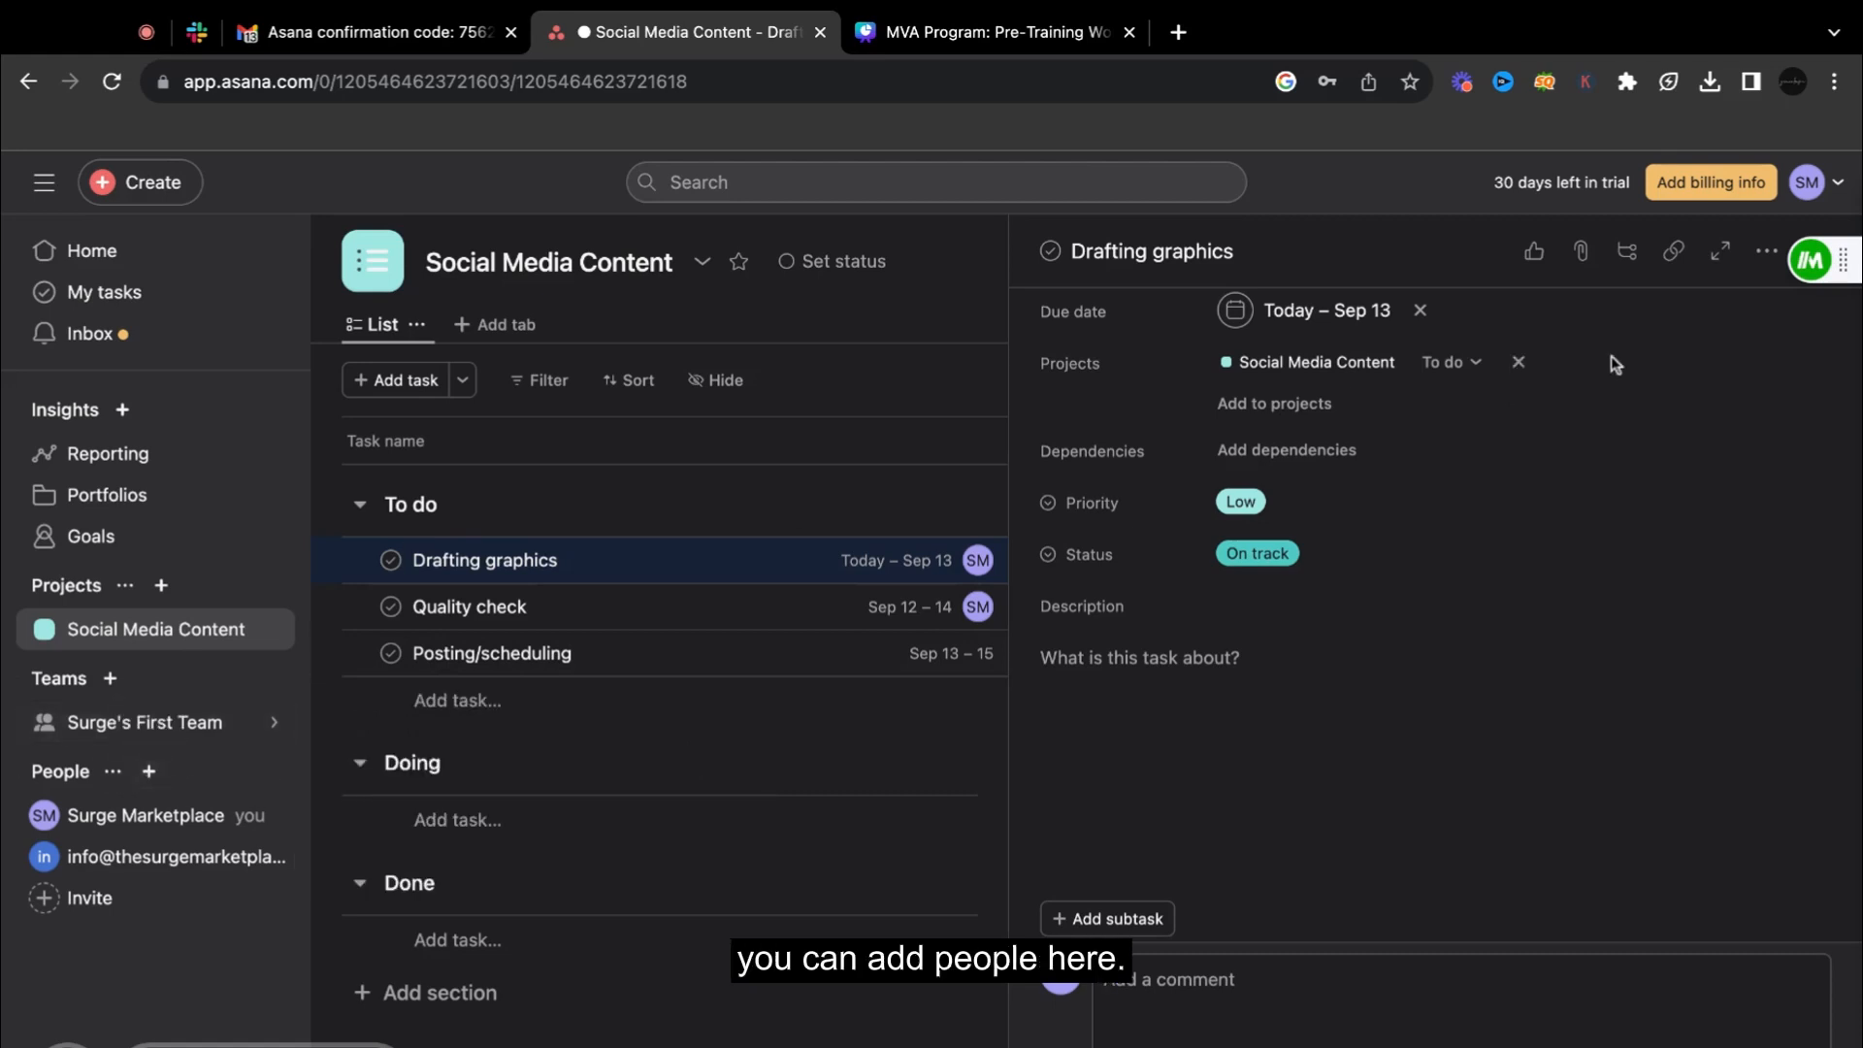
drag(1496, 185, 1630, 190)
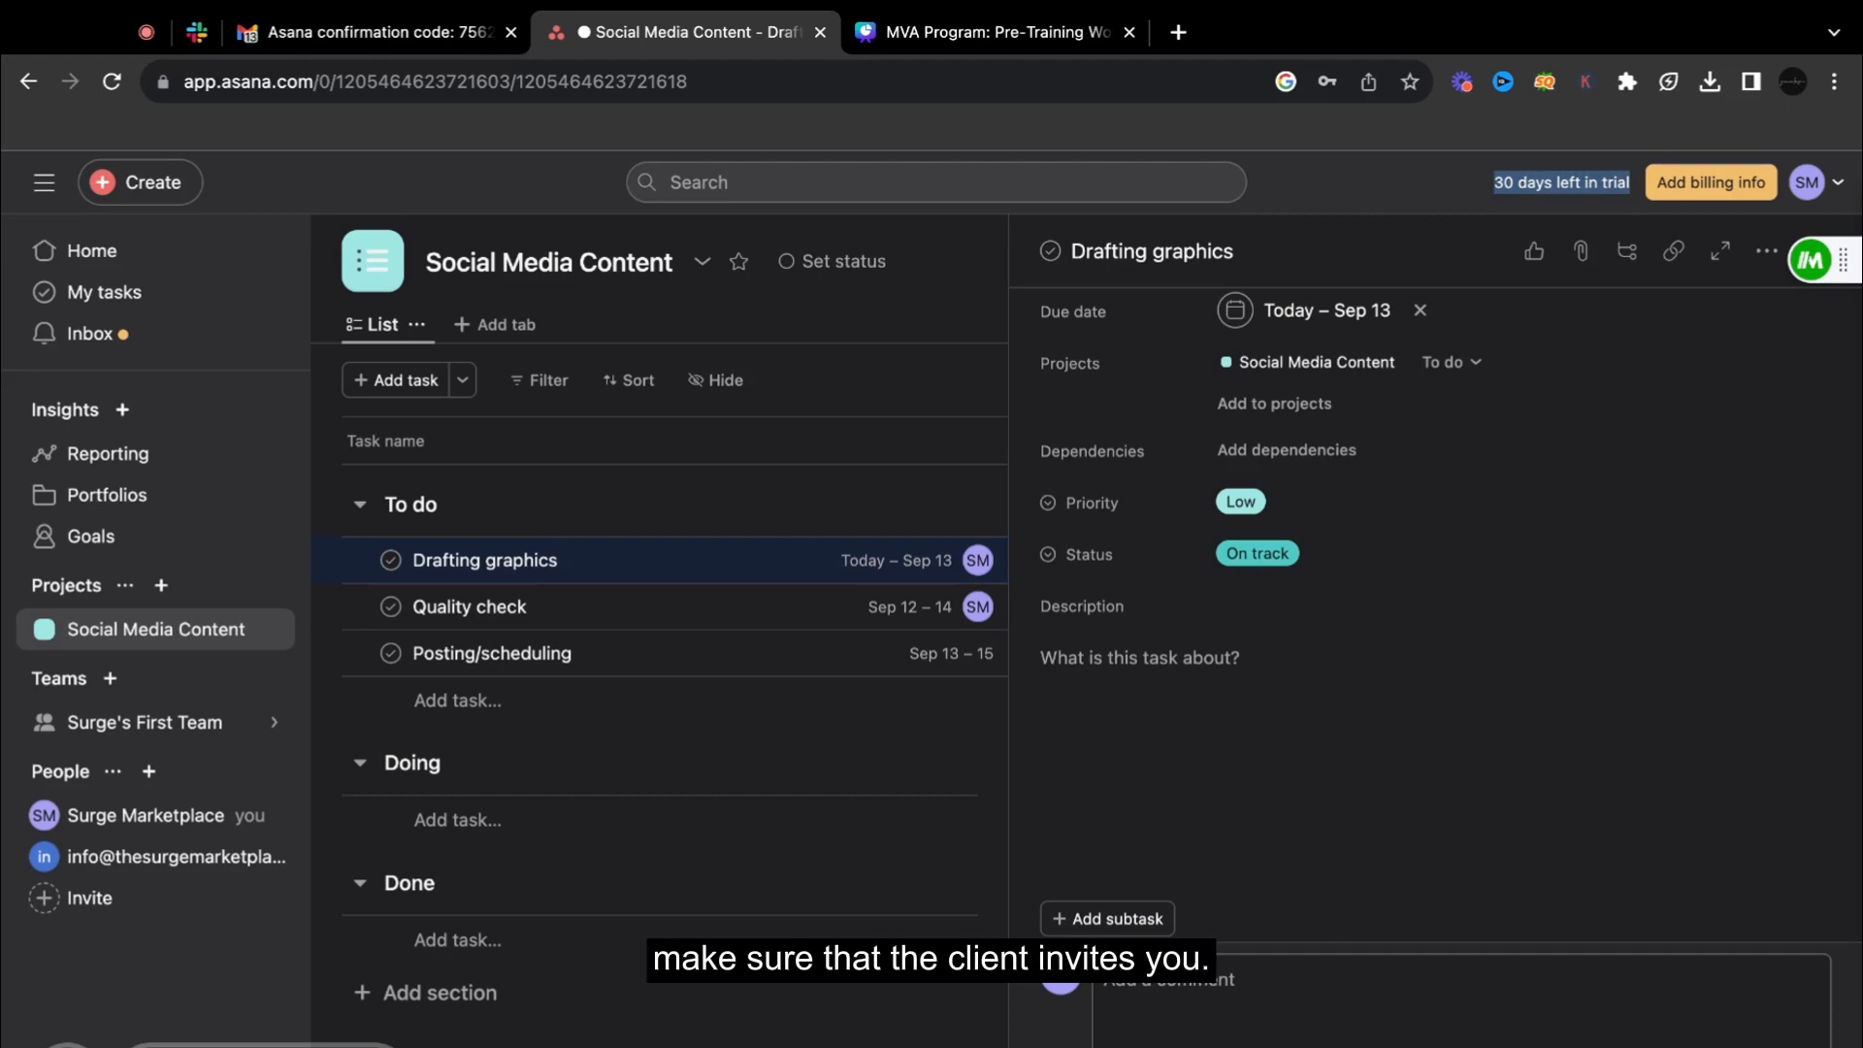
click(1293, 994)
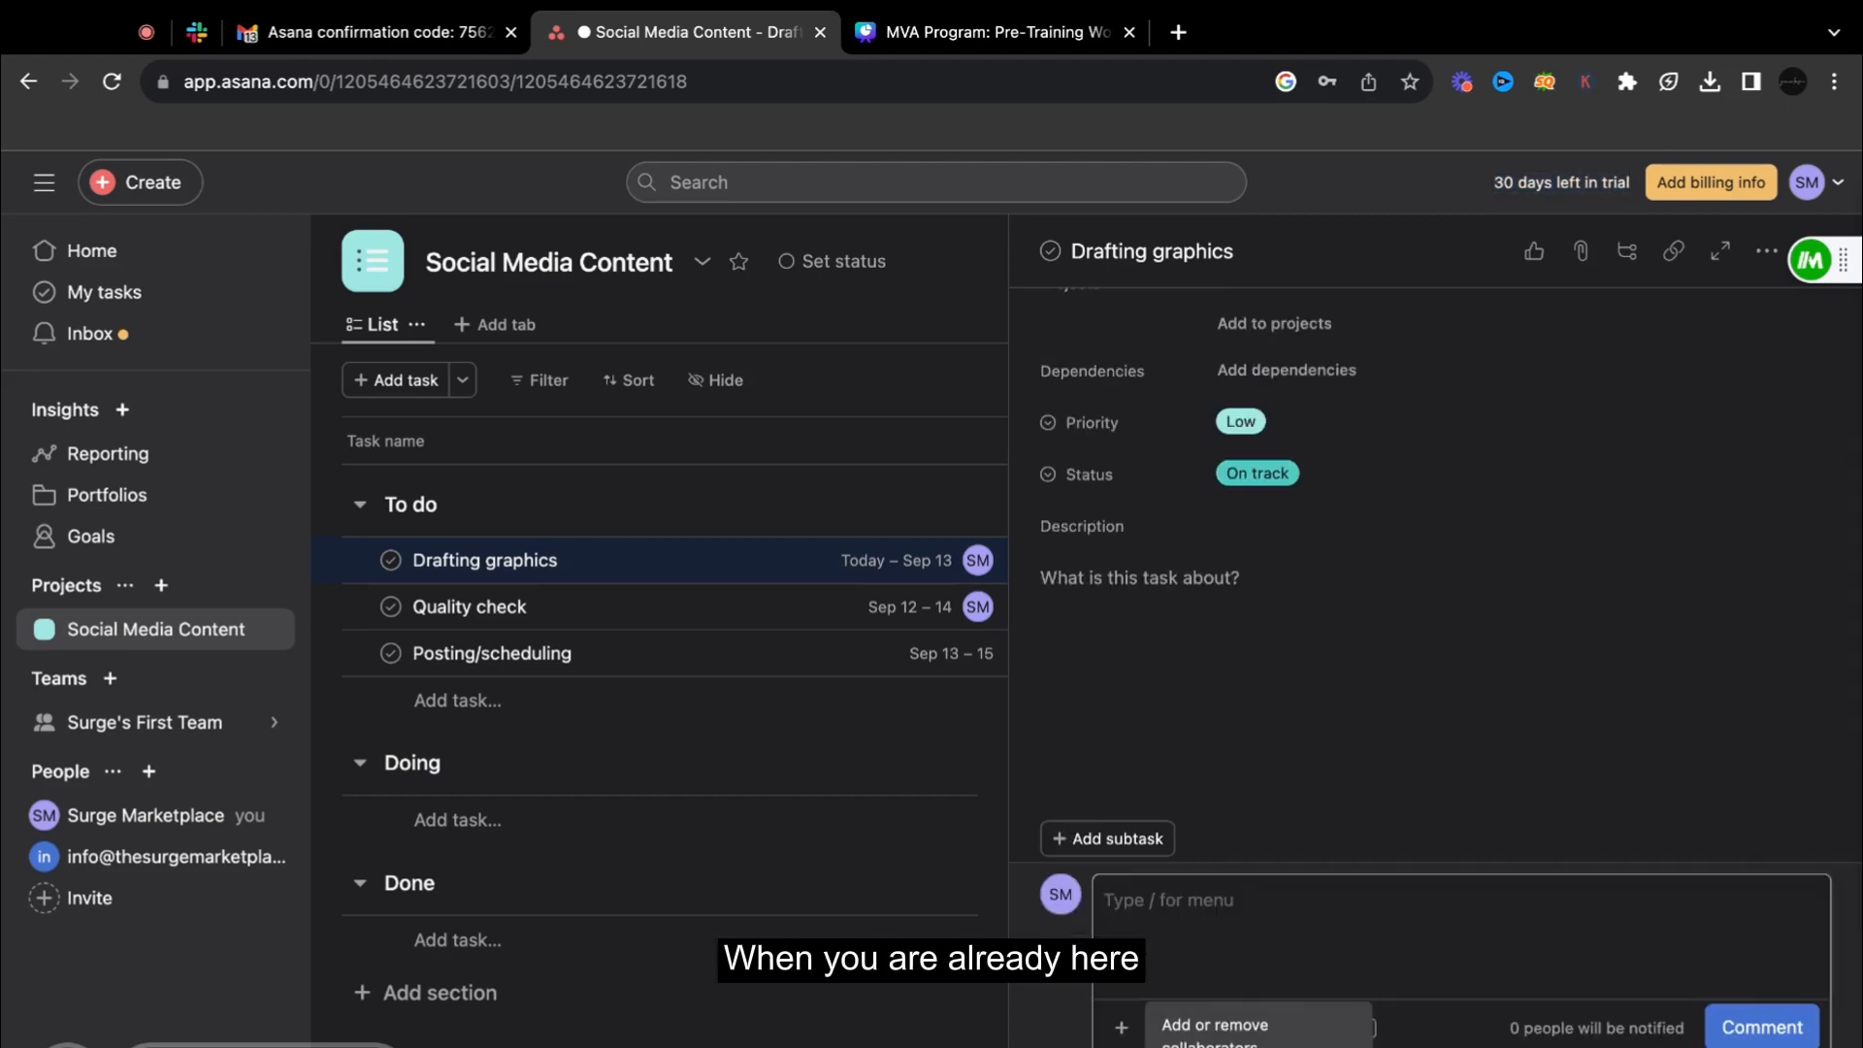
mouse_move(1407, 1045)
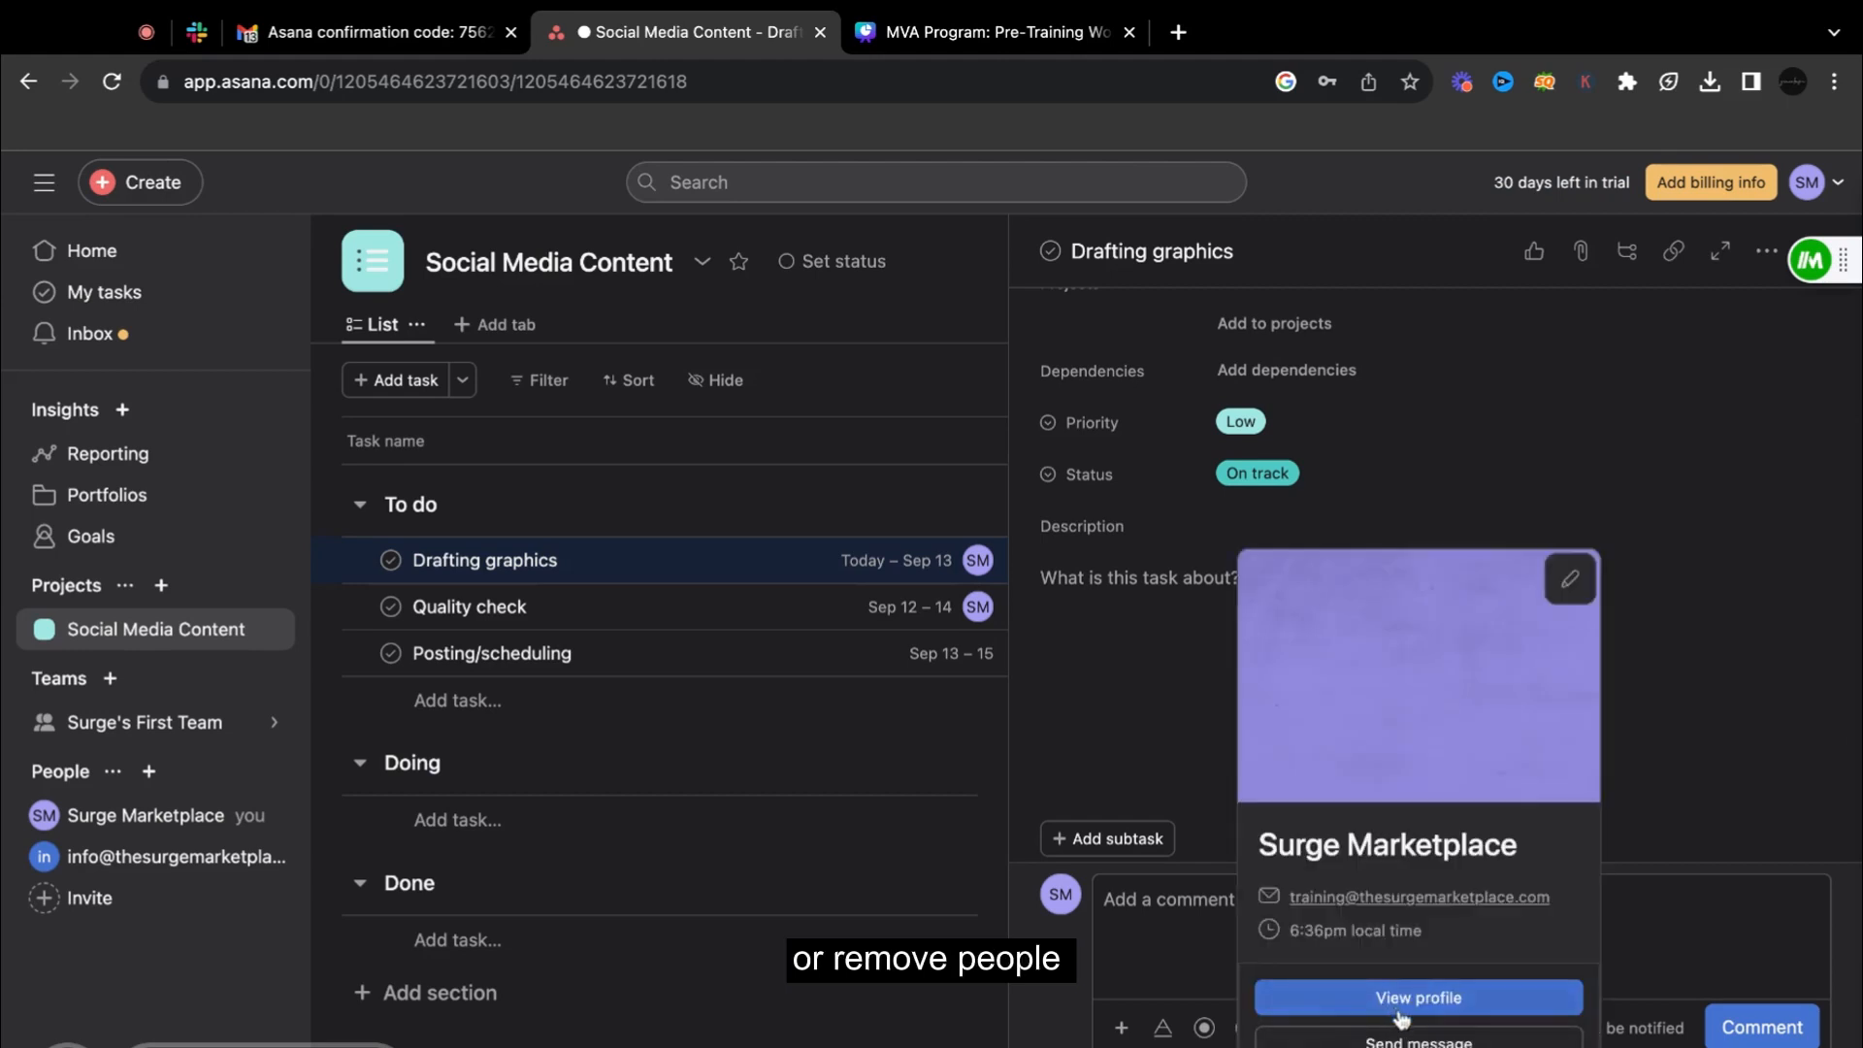
click(1741, 910)
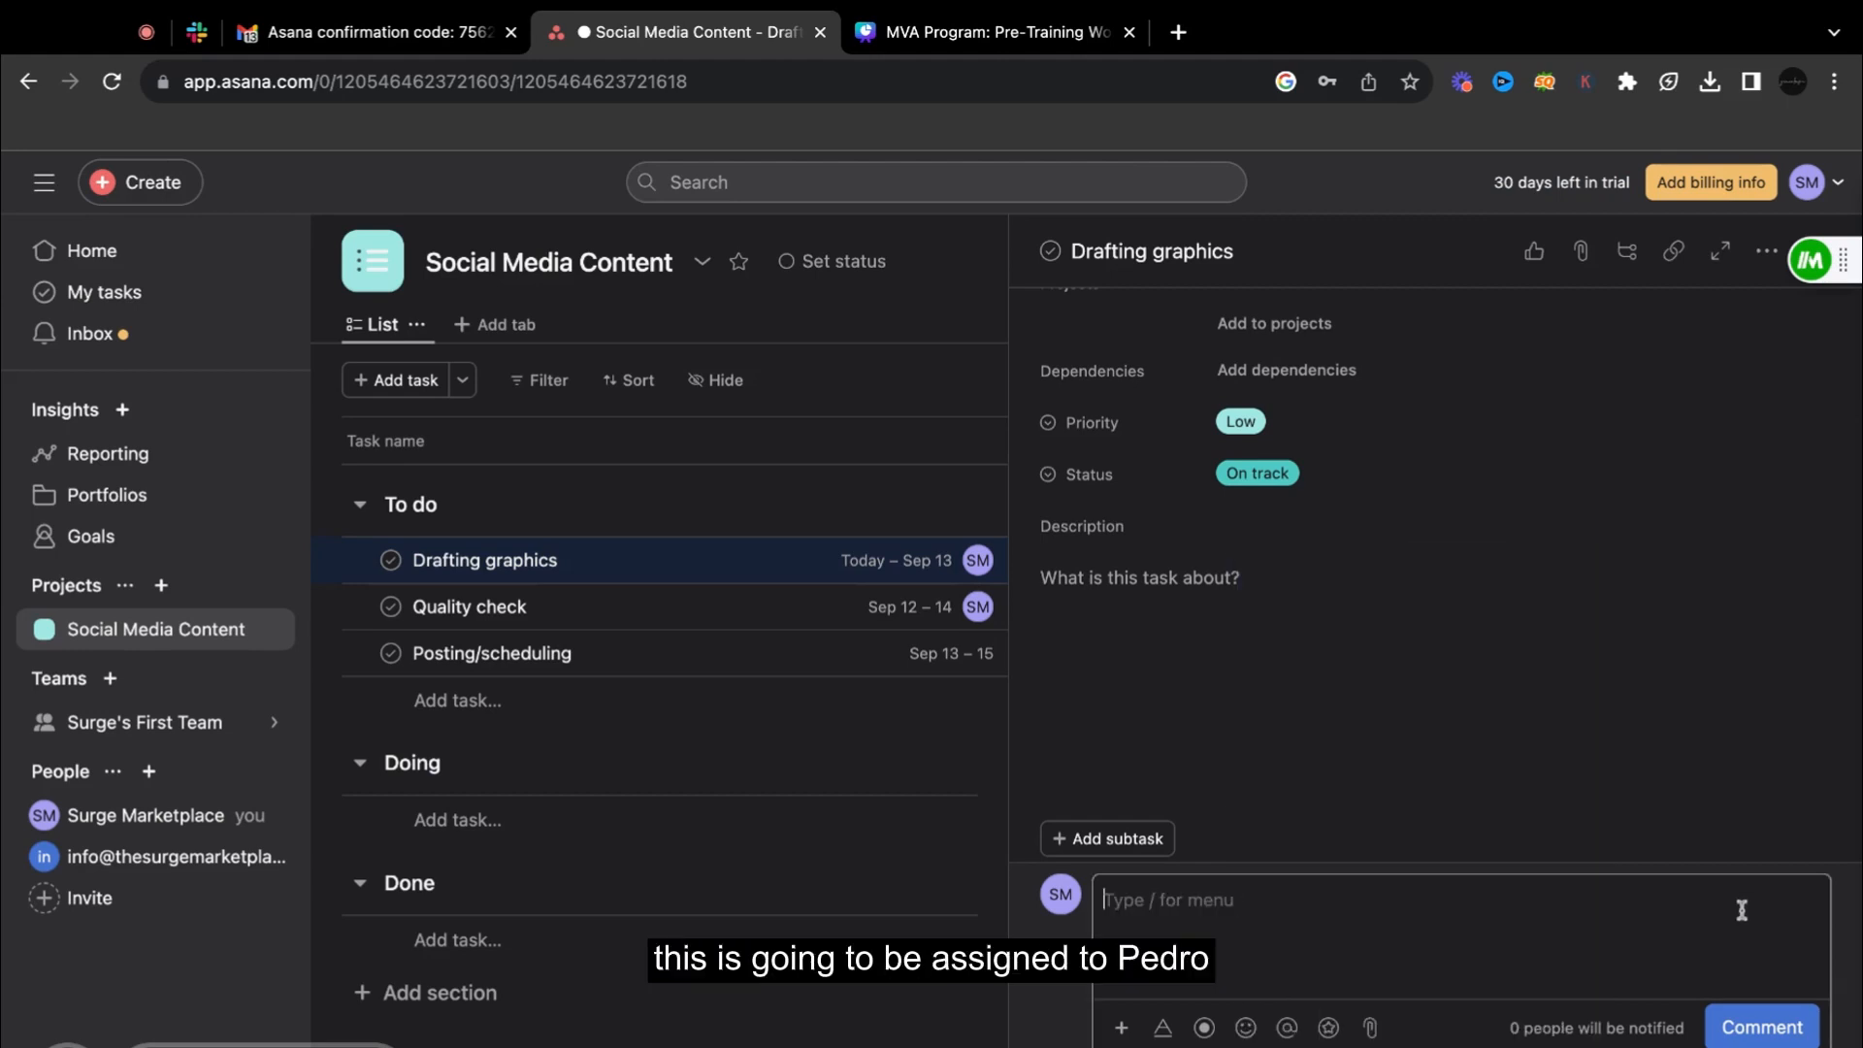
Step: Write the Drafting graphics task description as "Create graphic" followed by the bullet points Branding and Font
click(1581, 760)
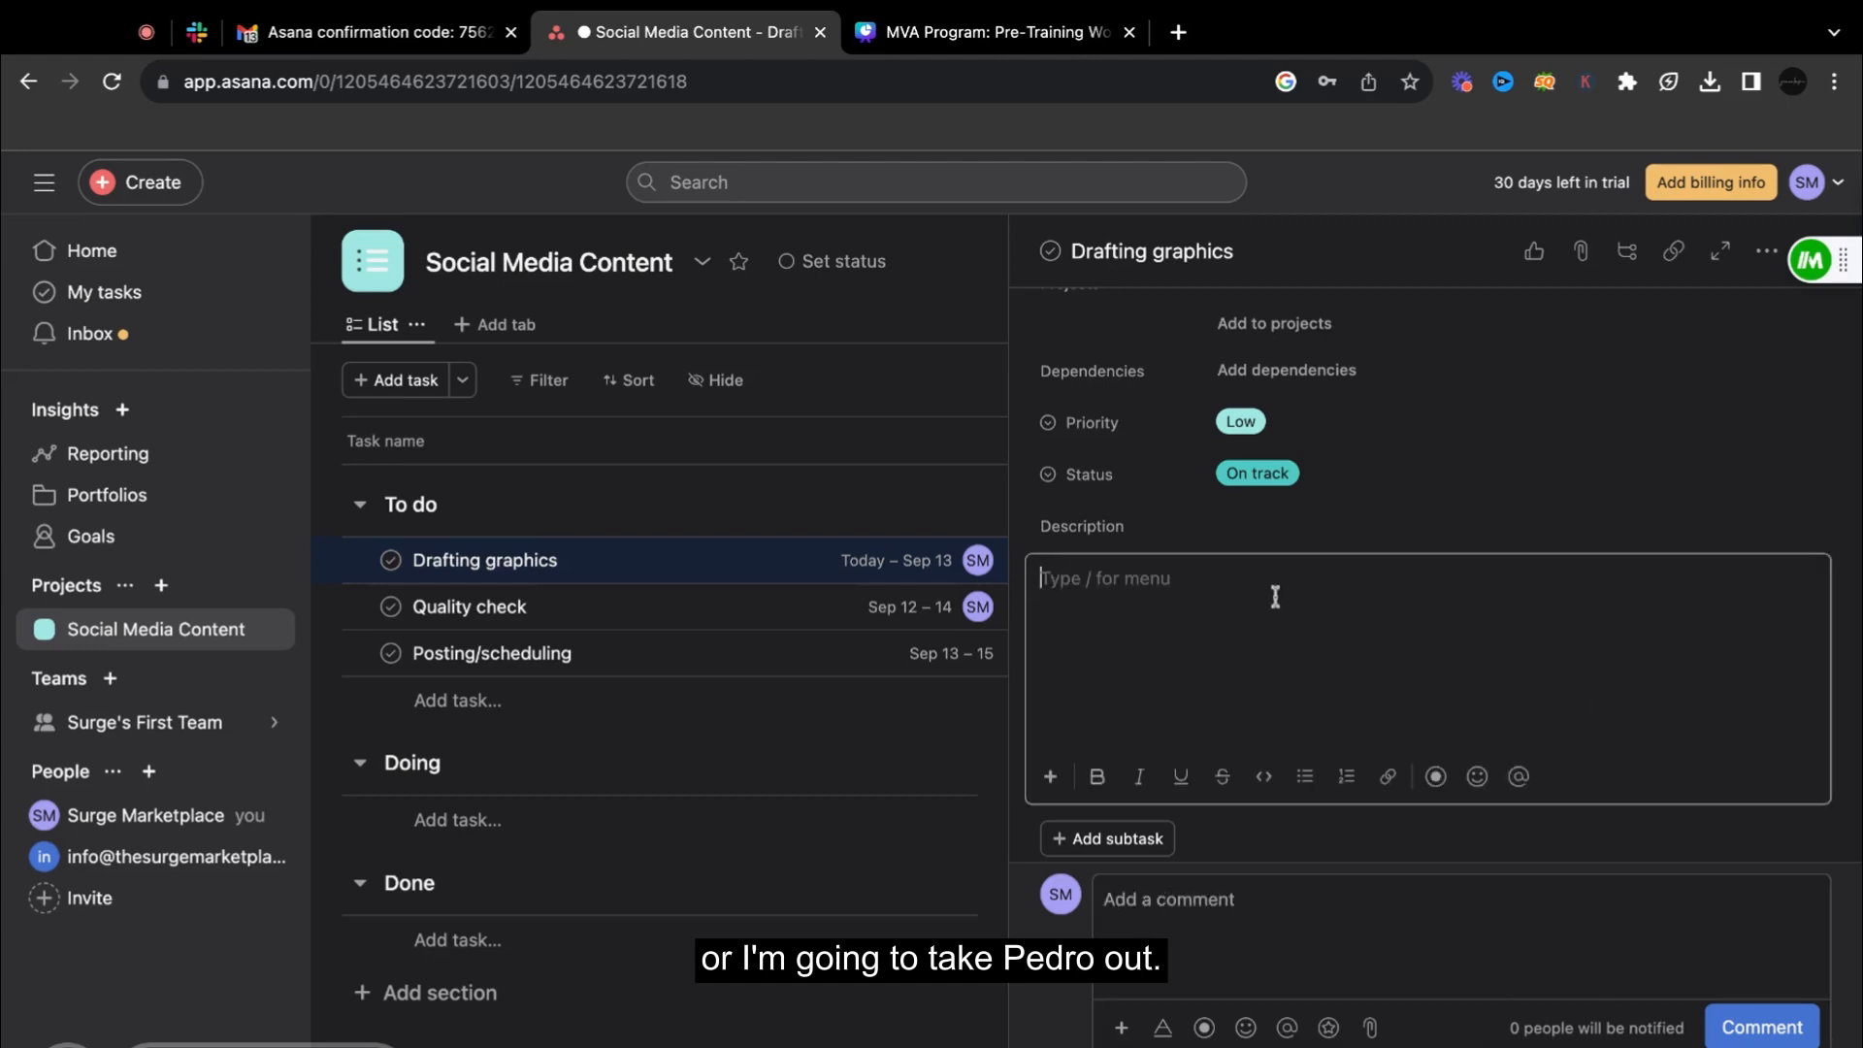
text(Creat)
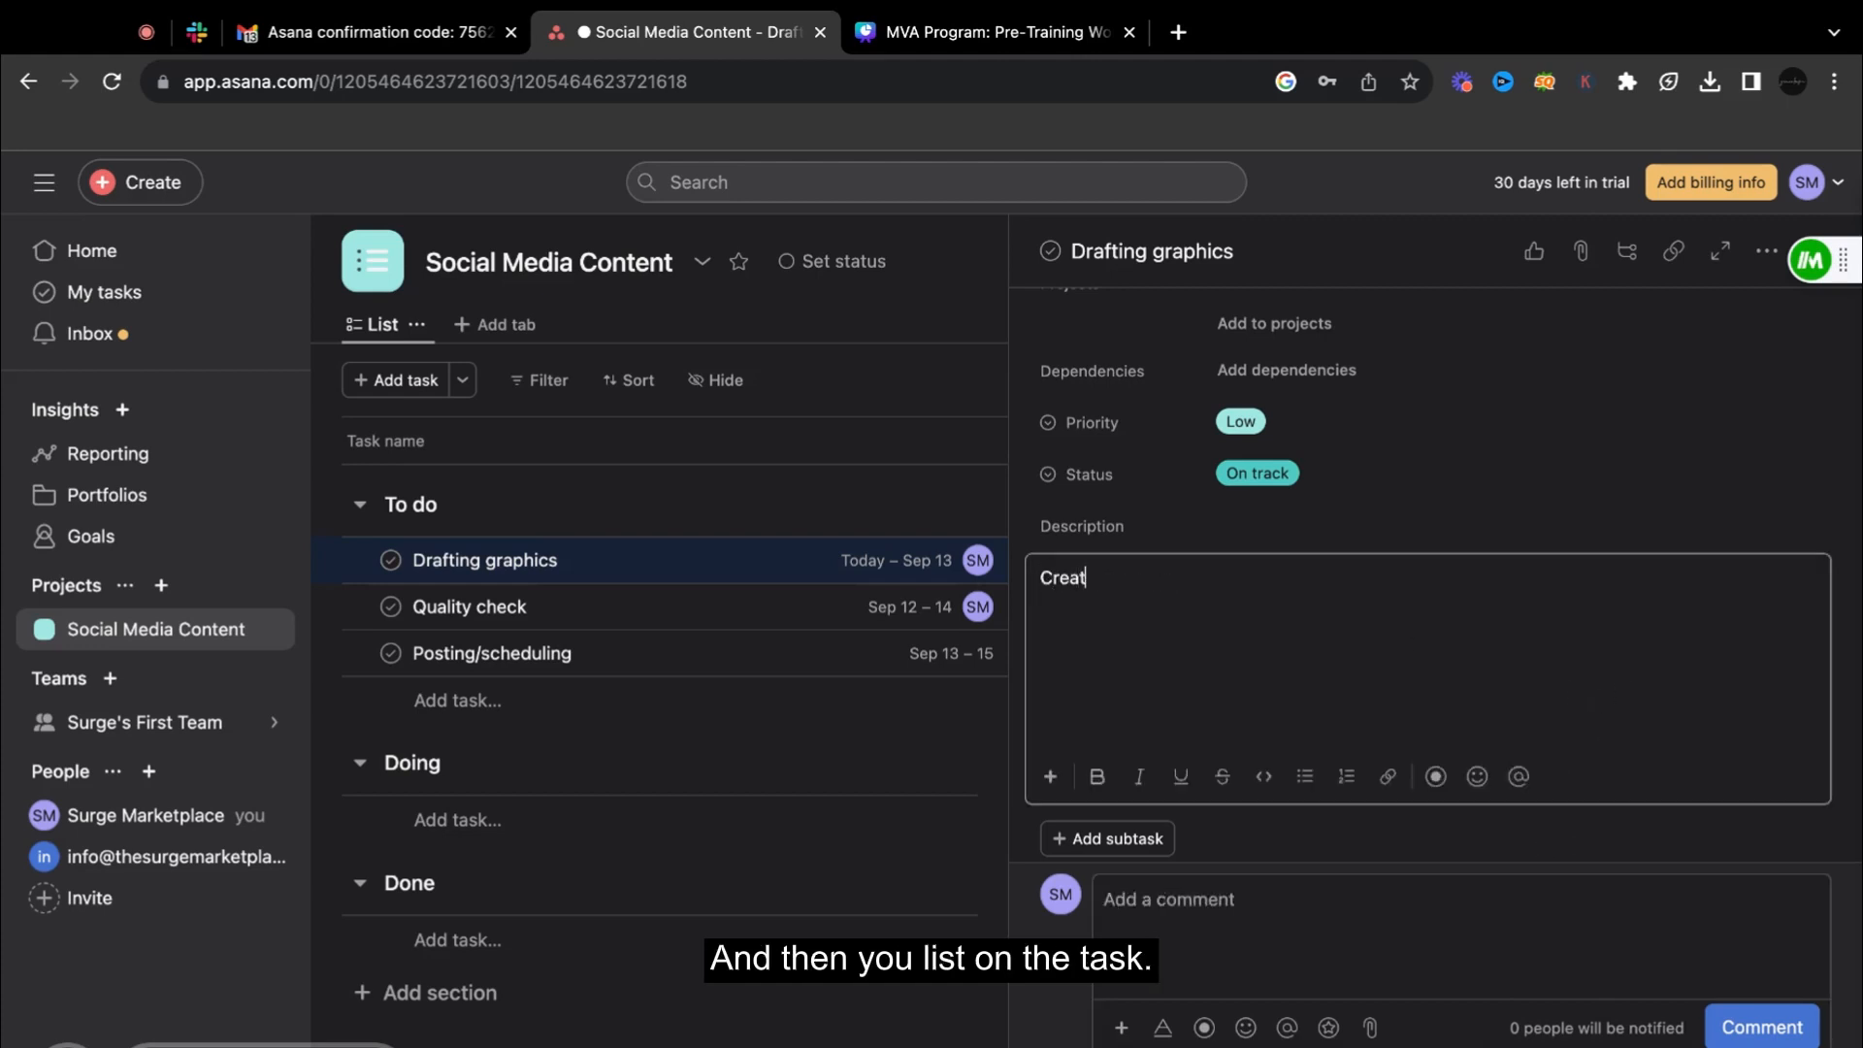
text(e gra)
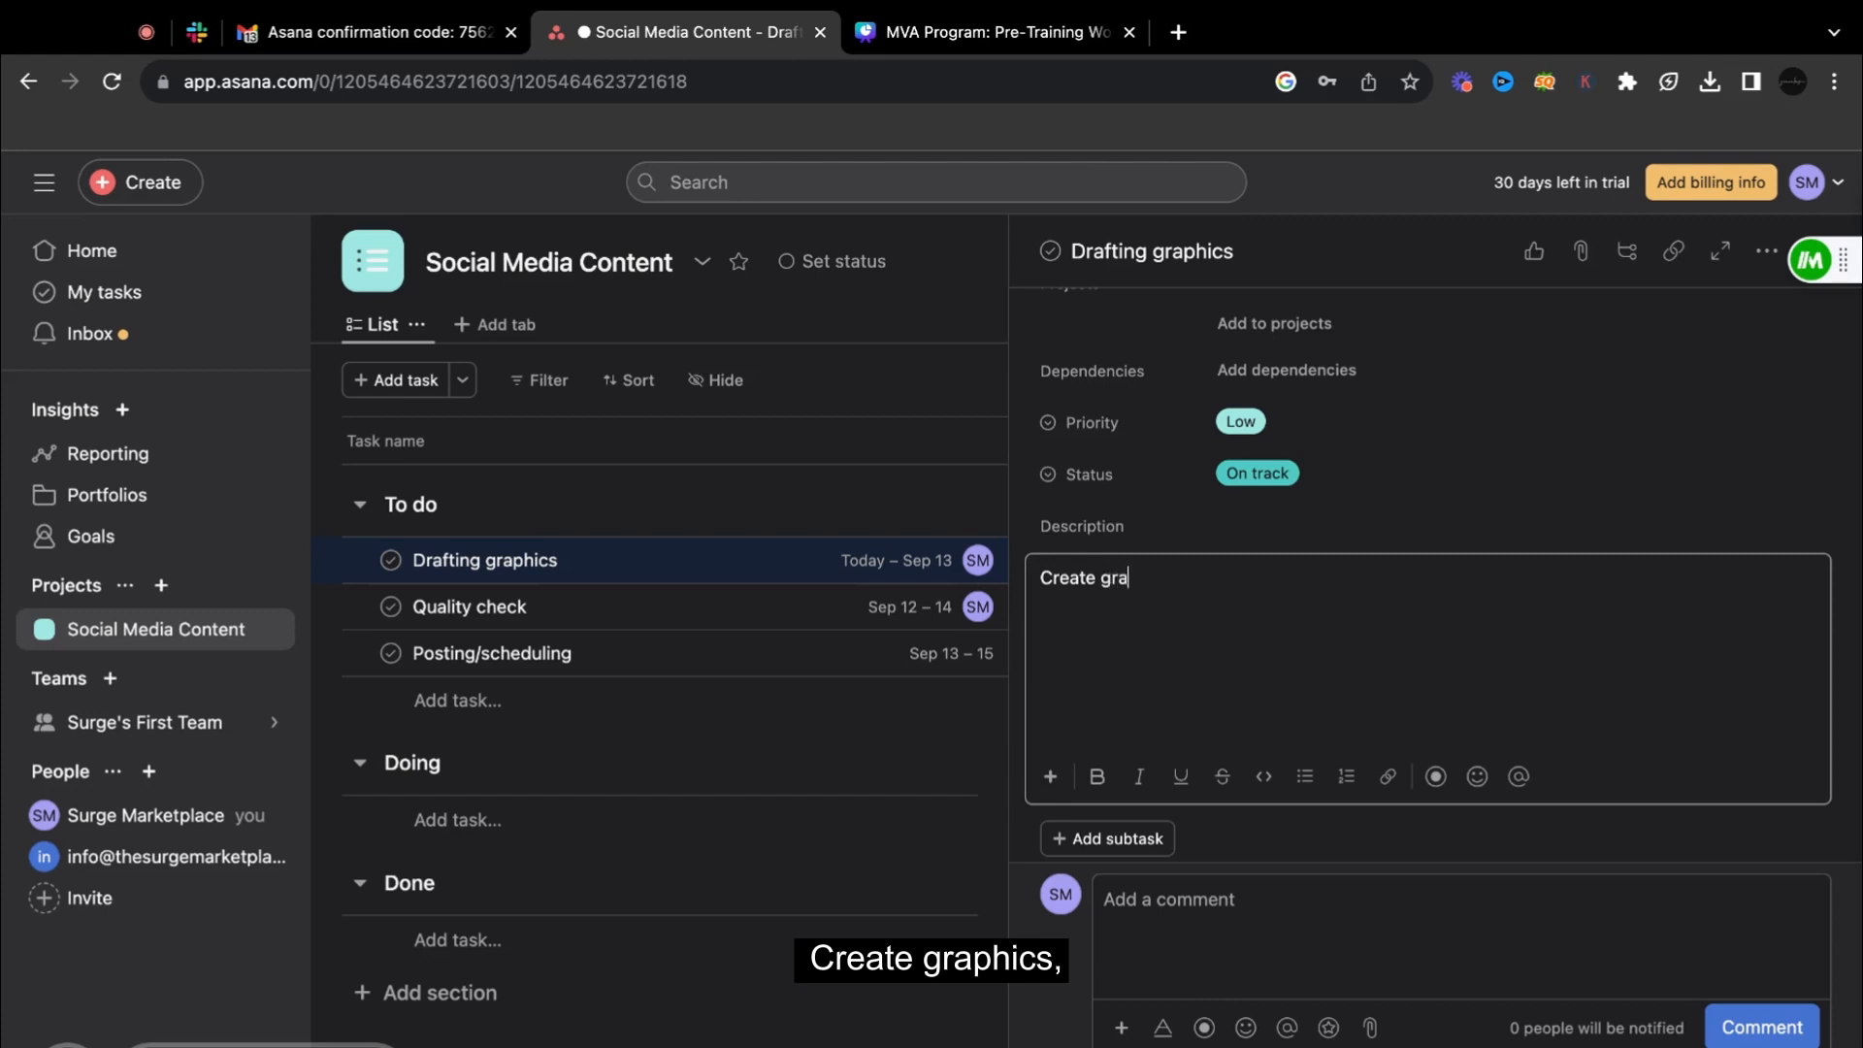
text(o)
key(BackSpace)
text(phic)
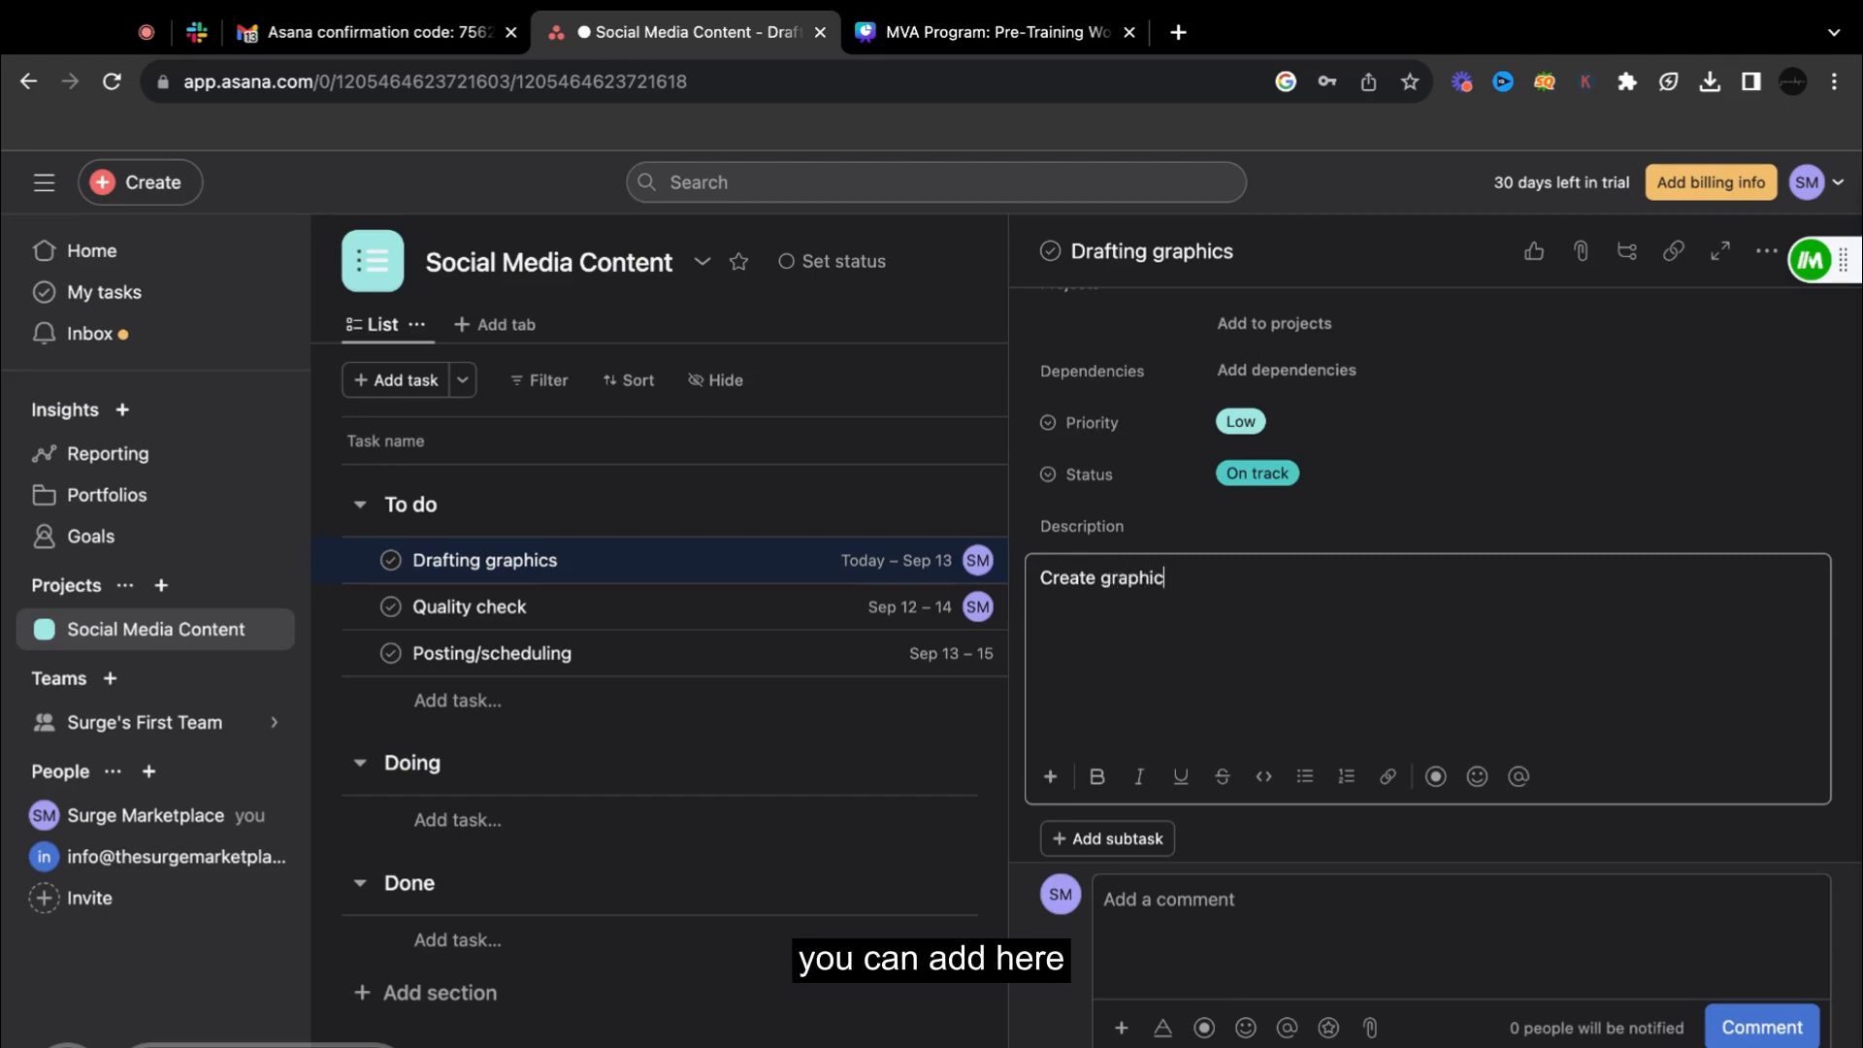
key(Return)
text(- Bran)
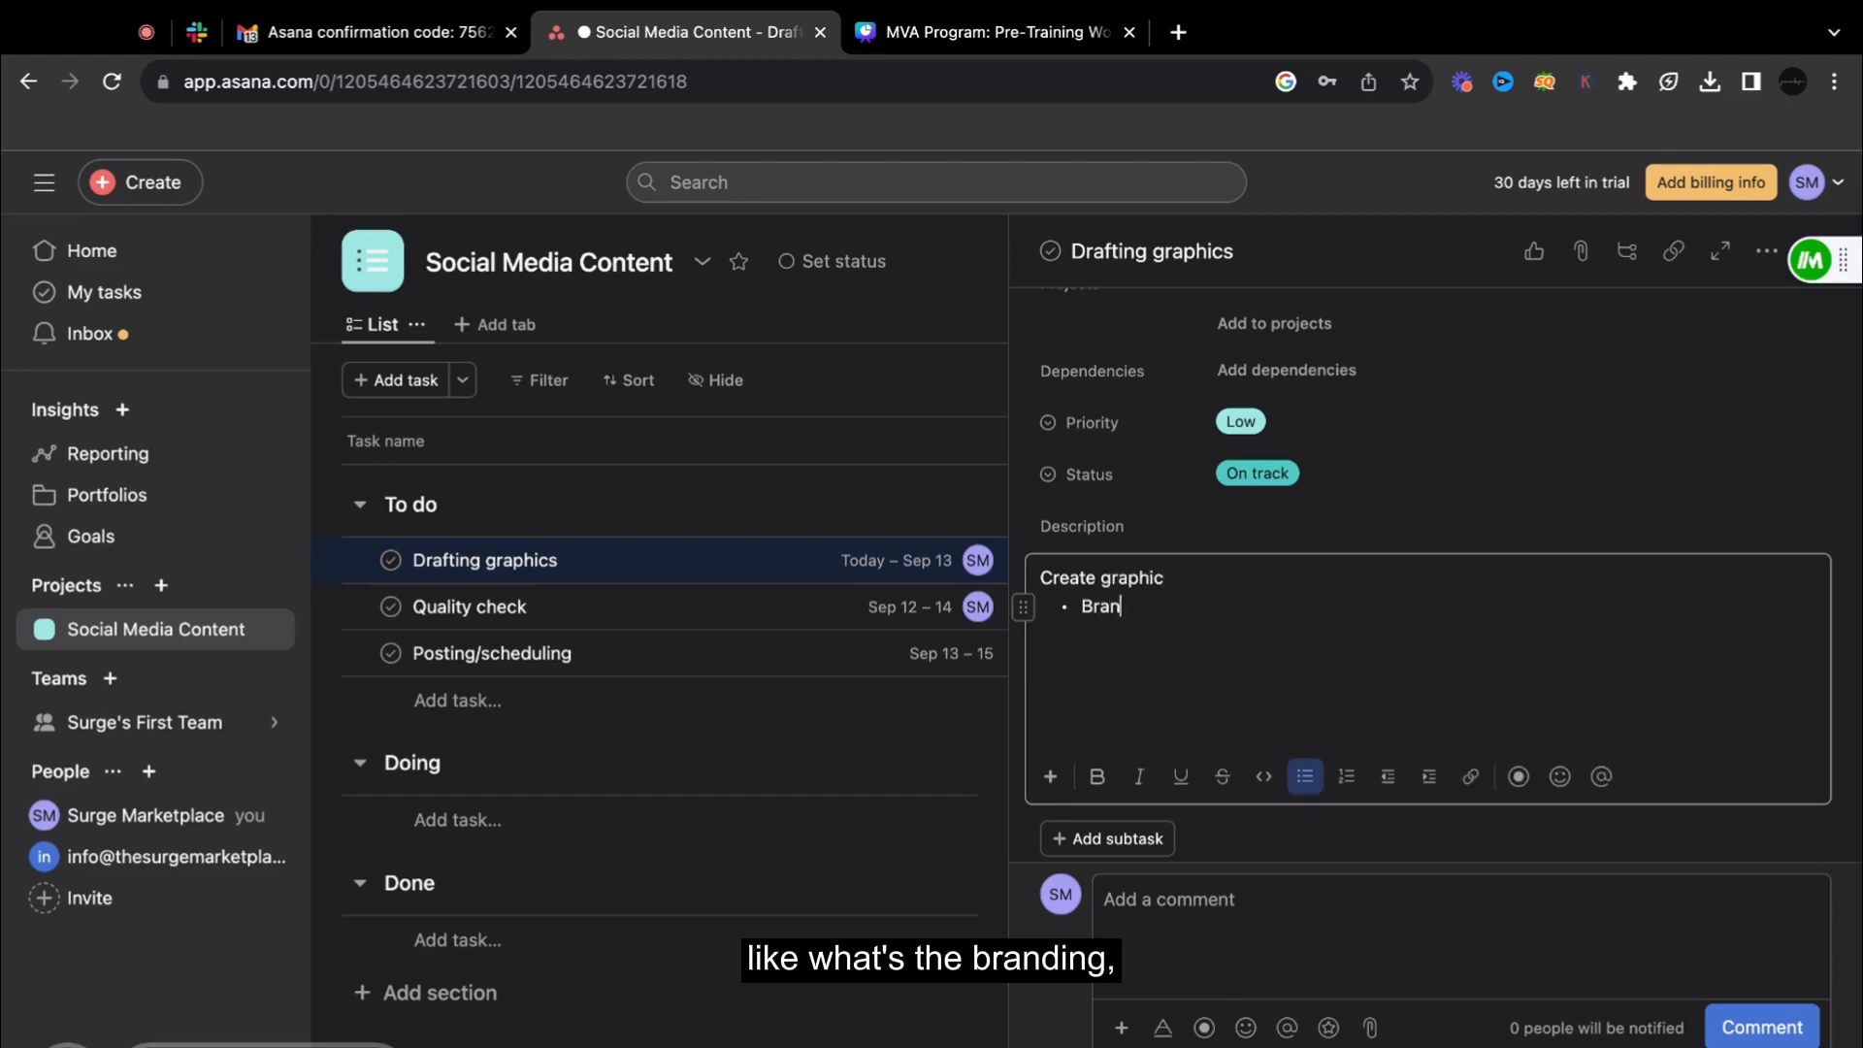
text(ding)
key(Return)
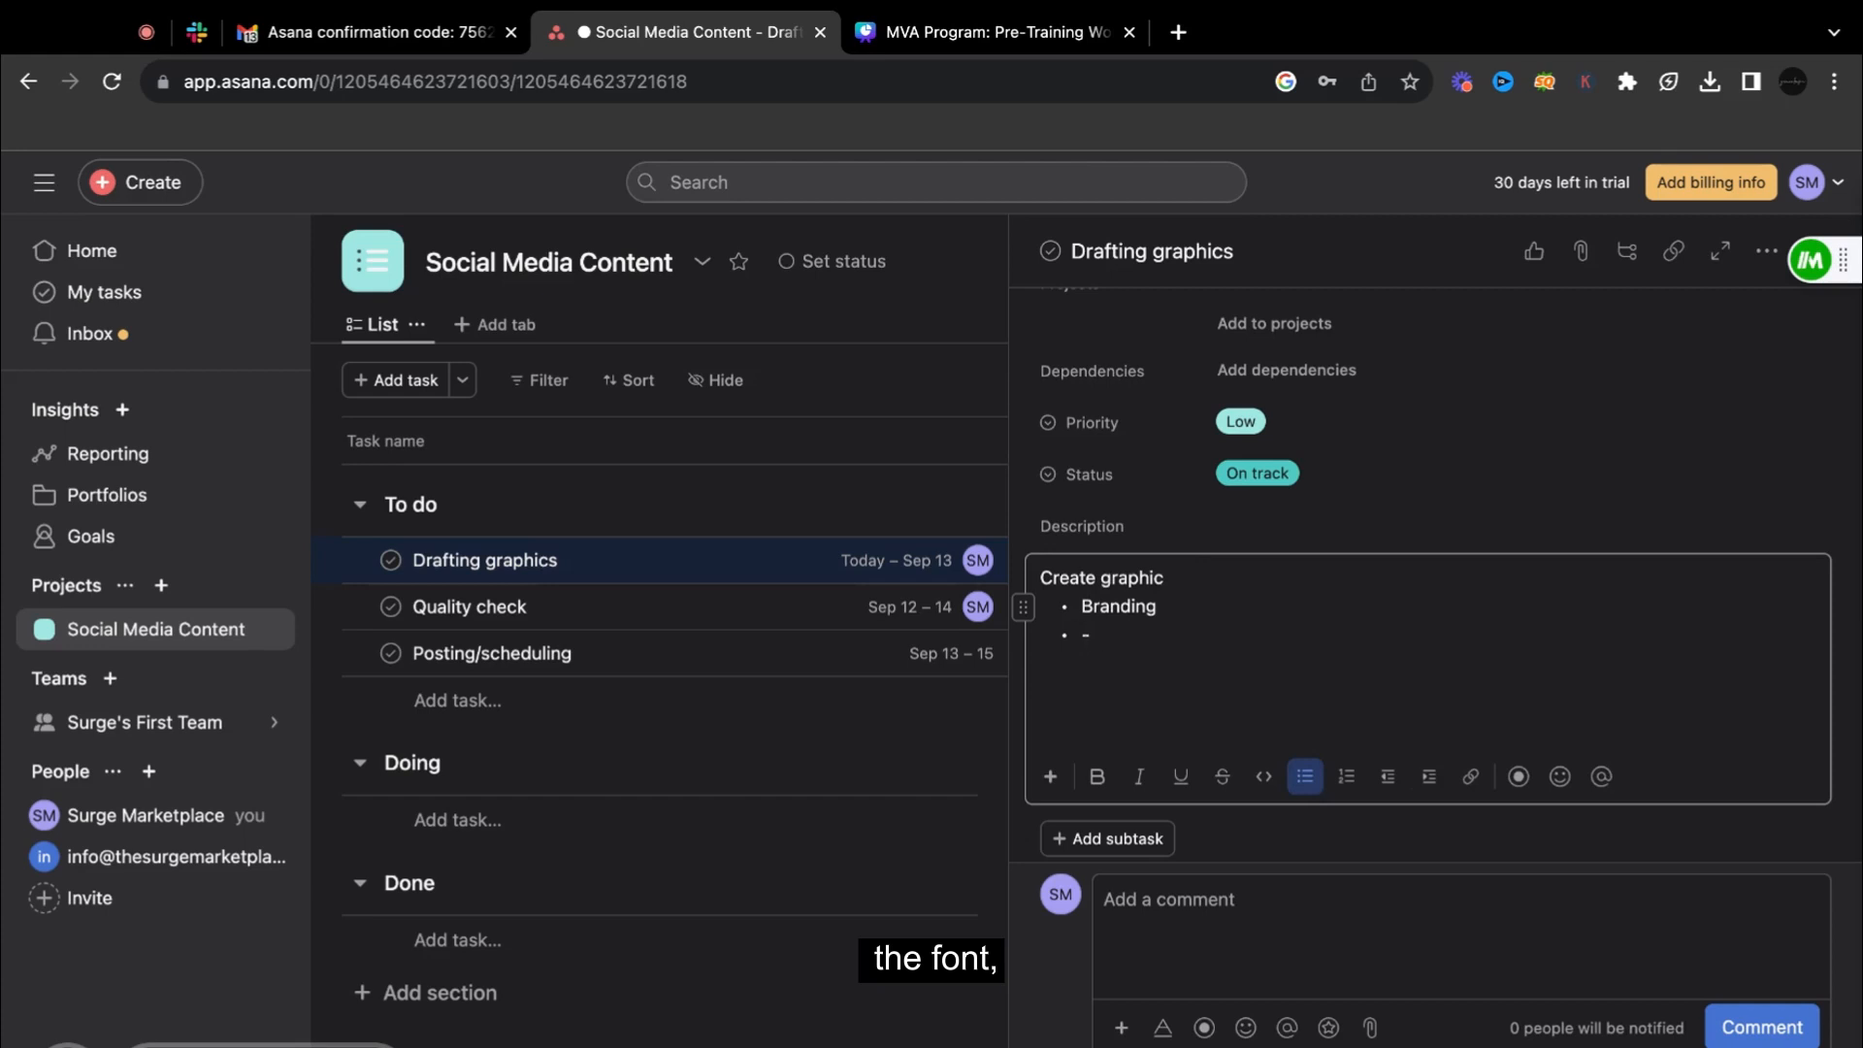
key(BackSpace)
text(Font)
key(Return)
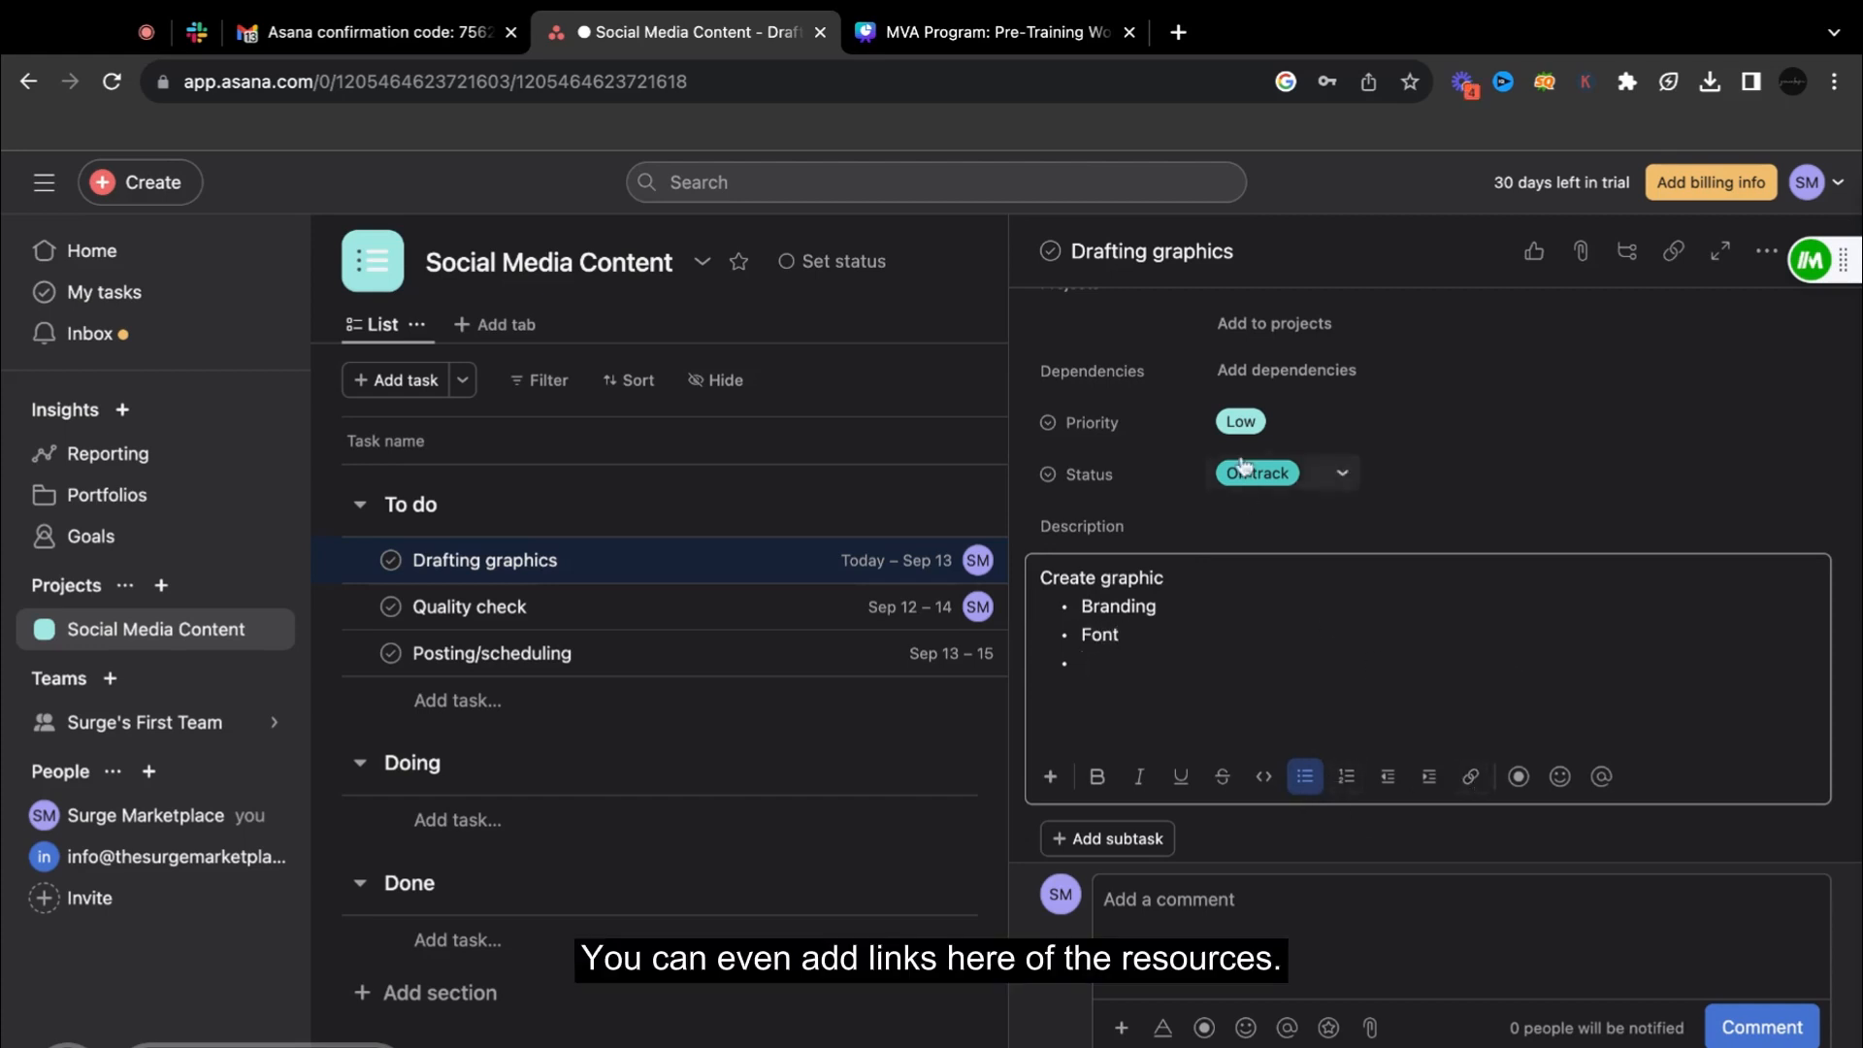
Step: Set the Drafting graphics task's priority to High and its status to Off track
click(1302, 427)
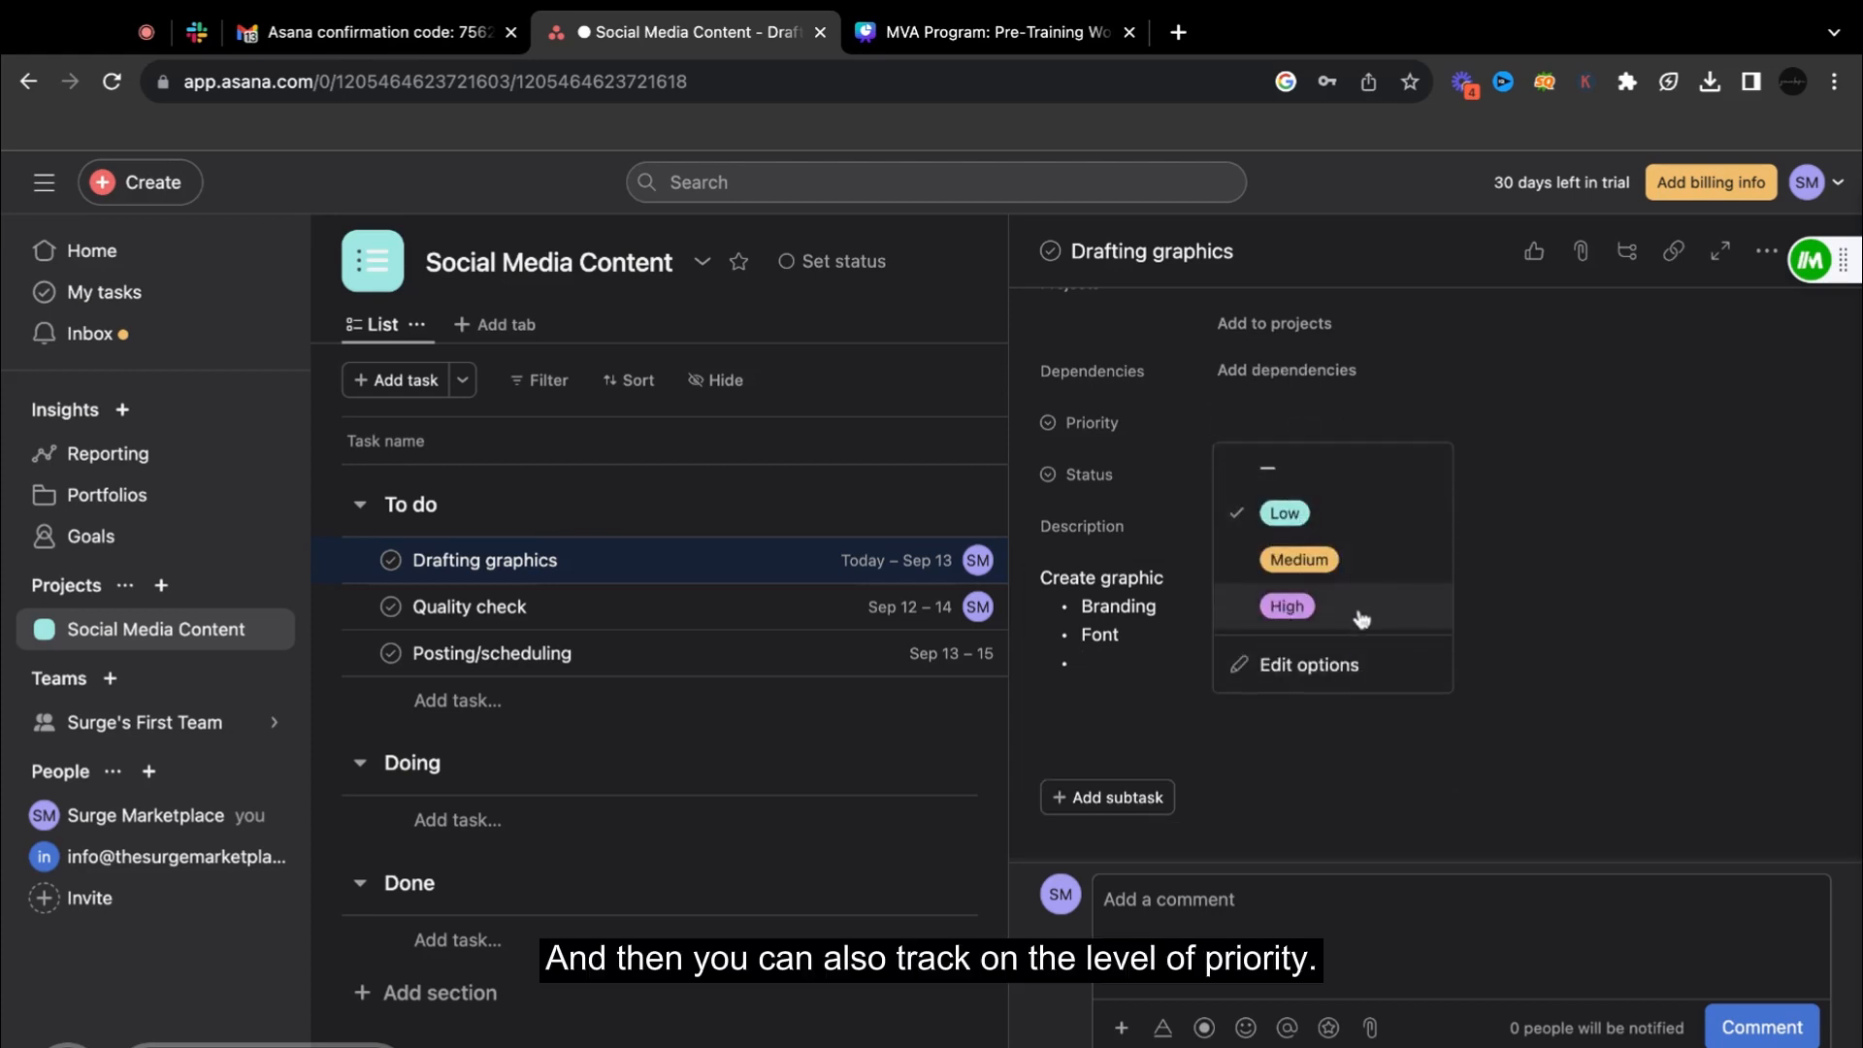
click(1361, 610)
click(1282, 488)
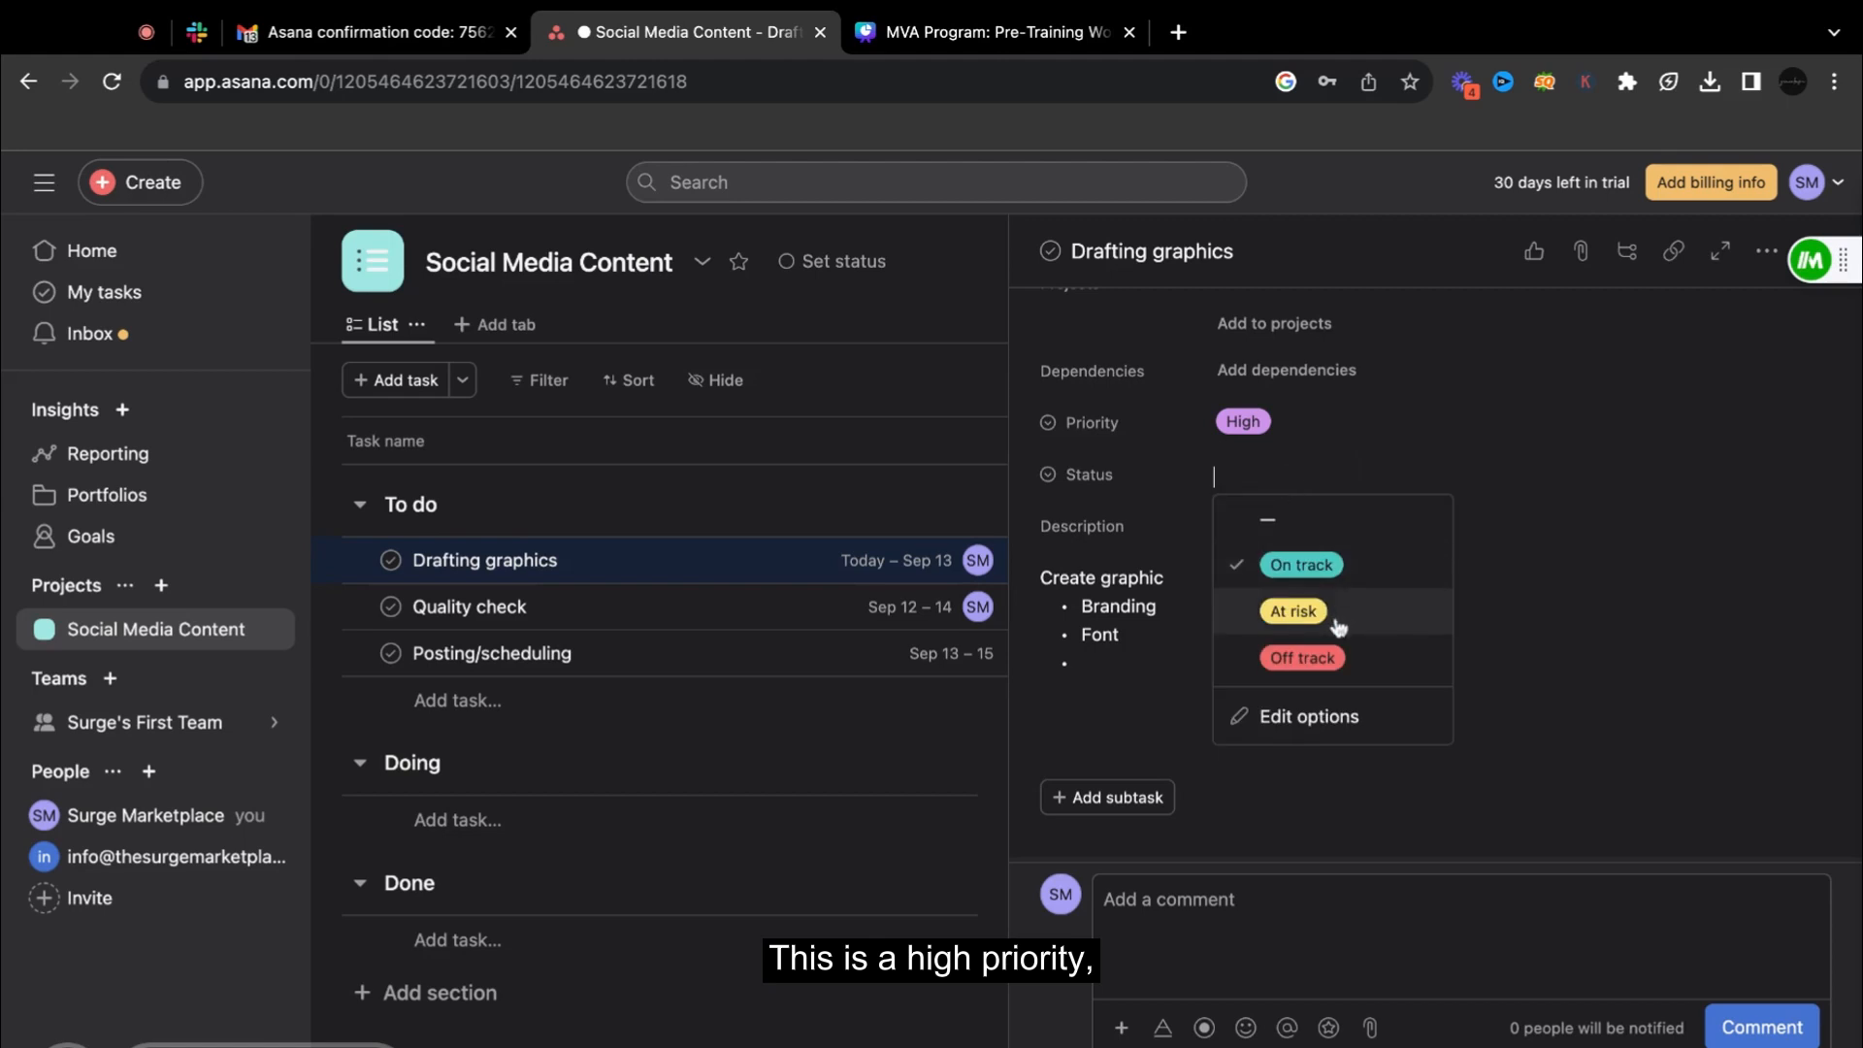
click(1349, 658)
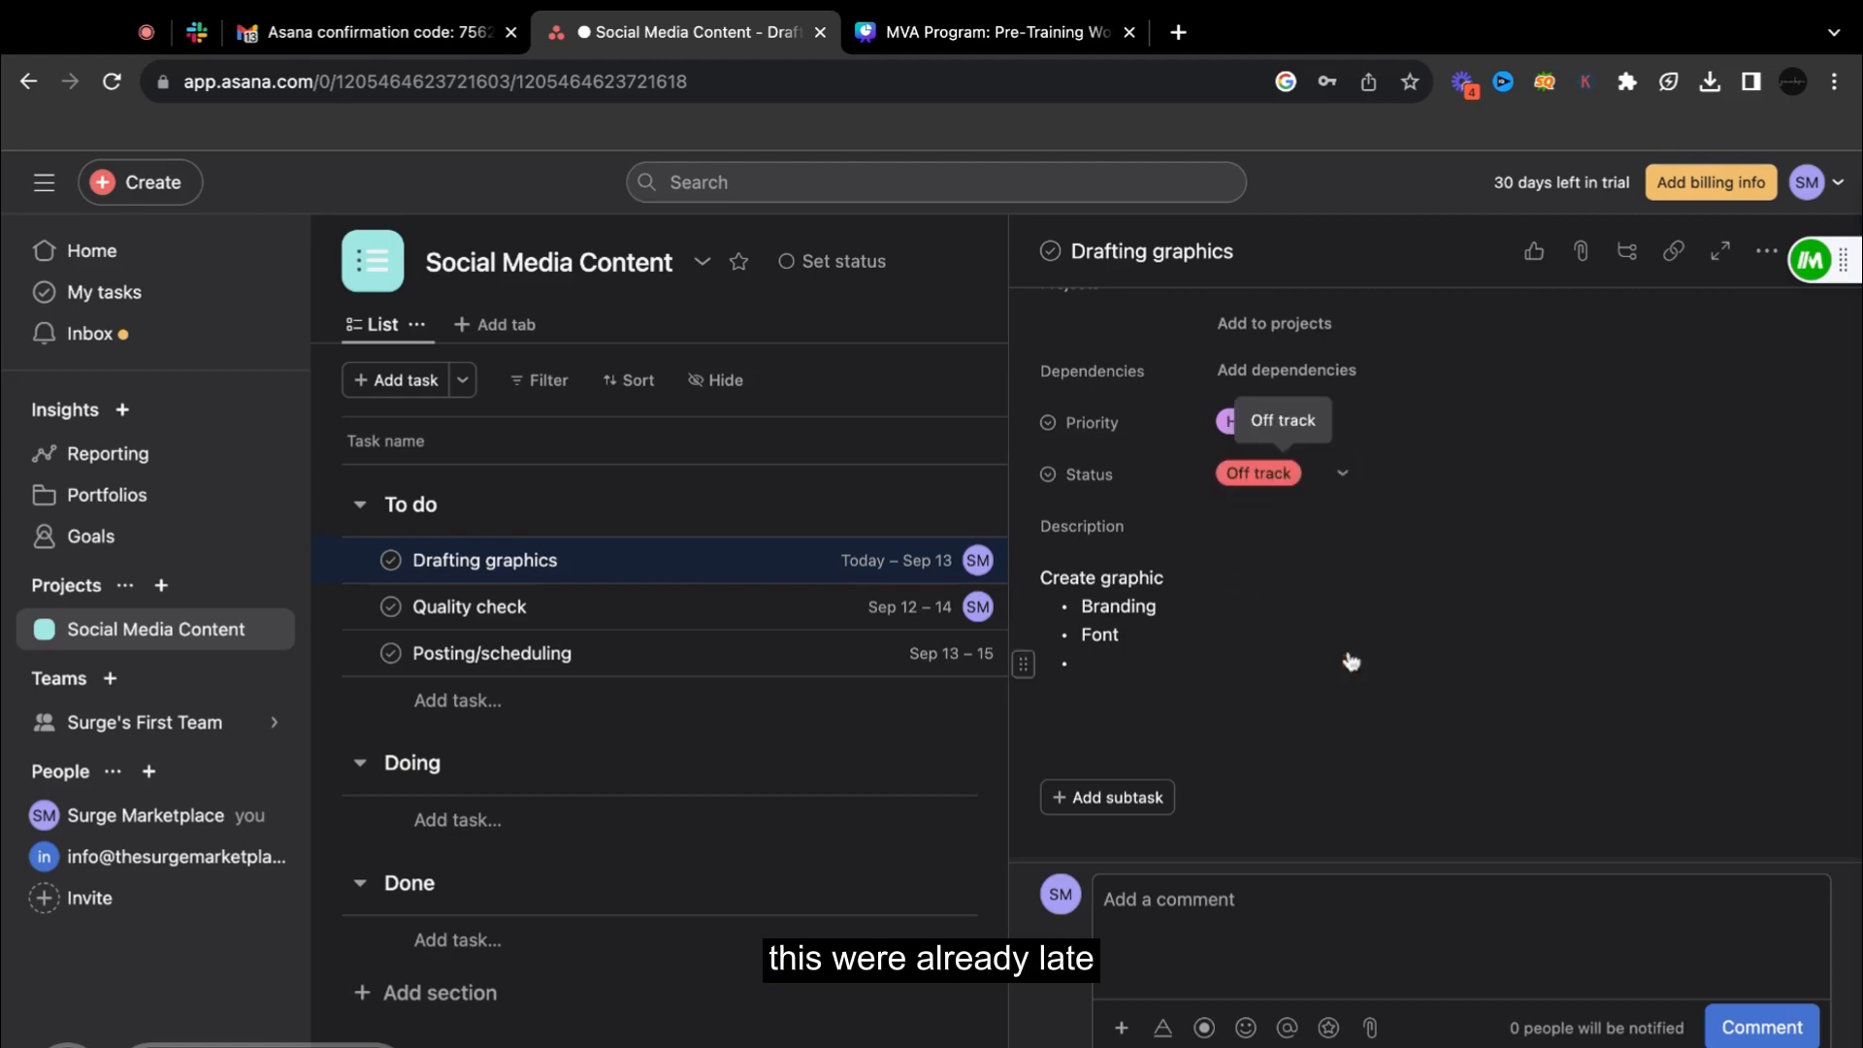
click(1308, 492)
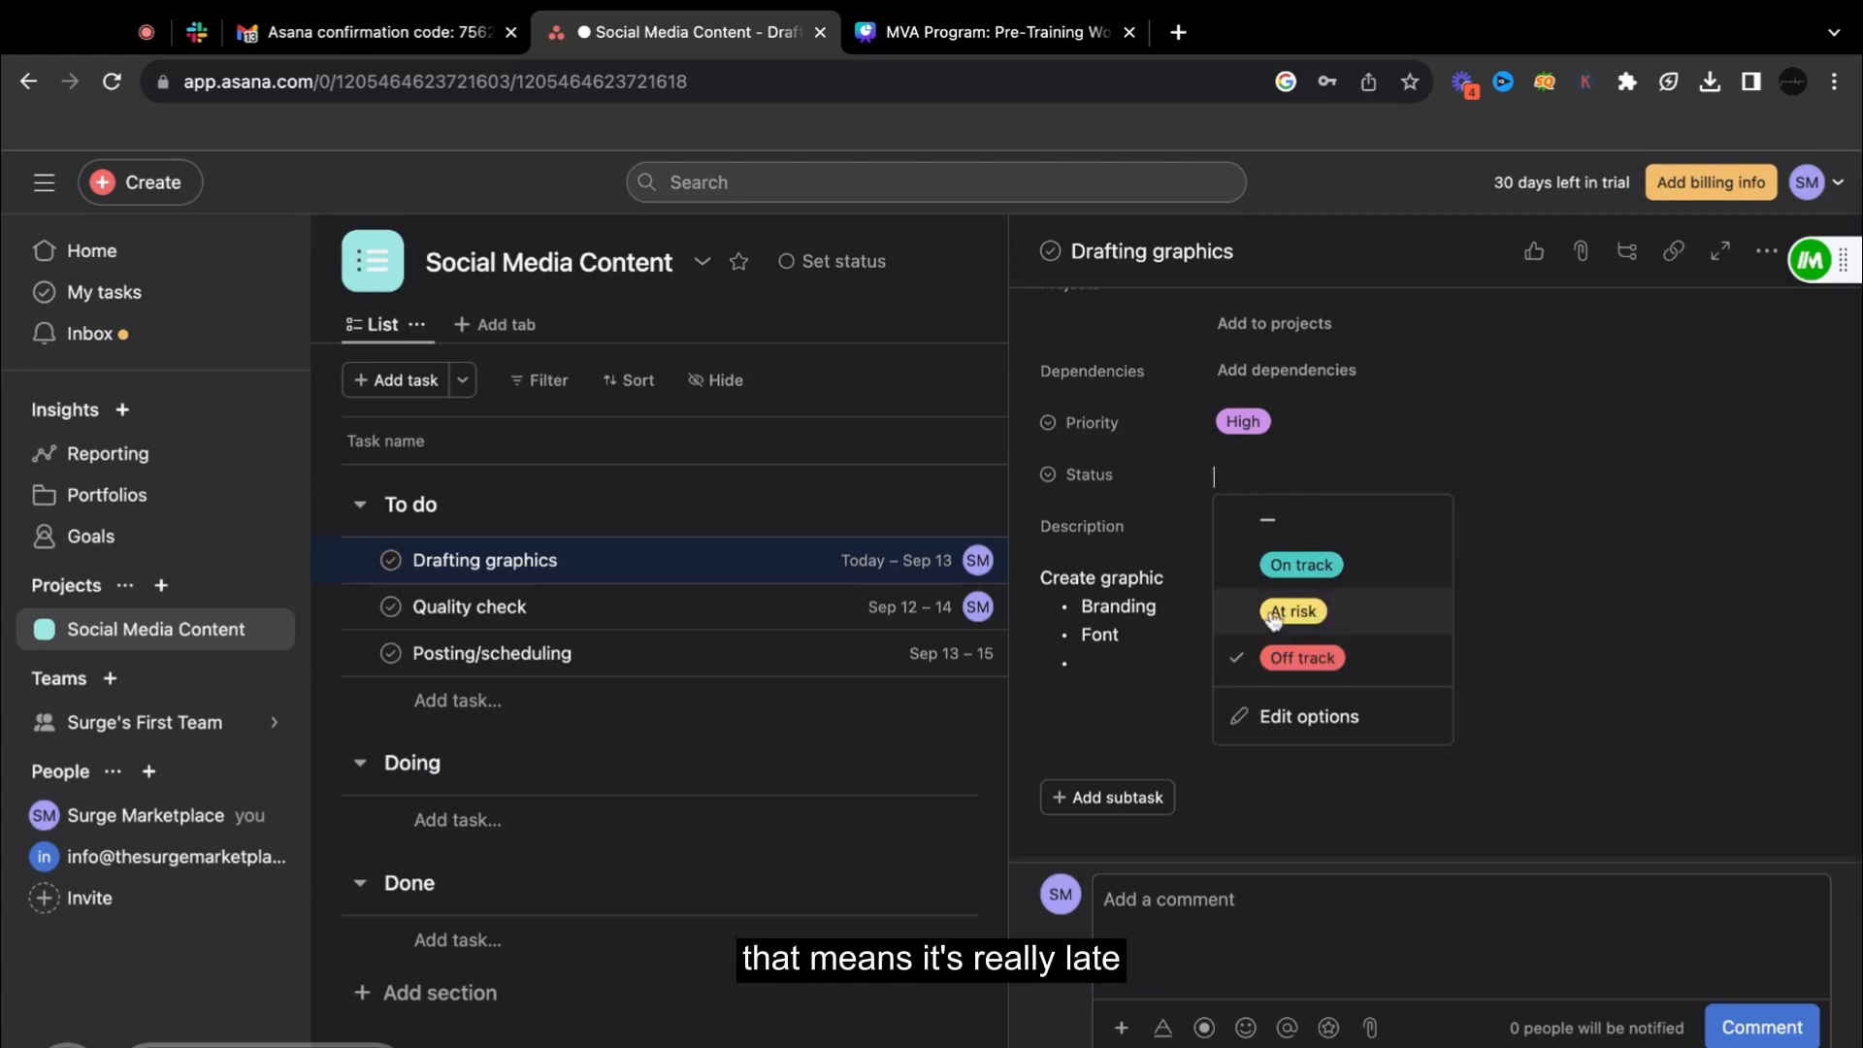
click(1626, 407)
Step: Examine the tasks offered as blocking dependencies for Drafting graphics, and leave the list without choosing one
scroll(1351, 374, up, 2)
click(1295, 494)
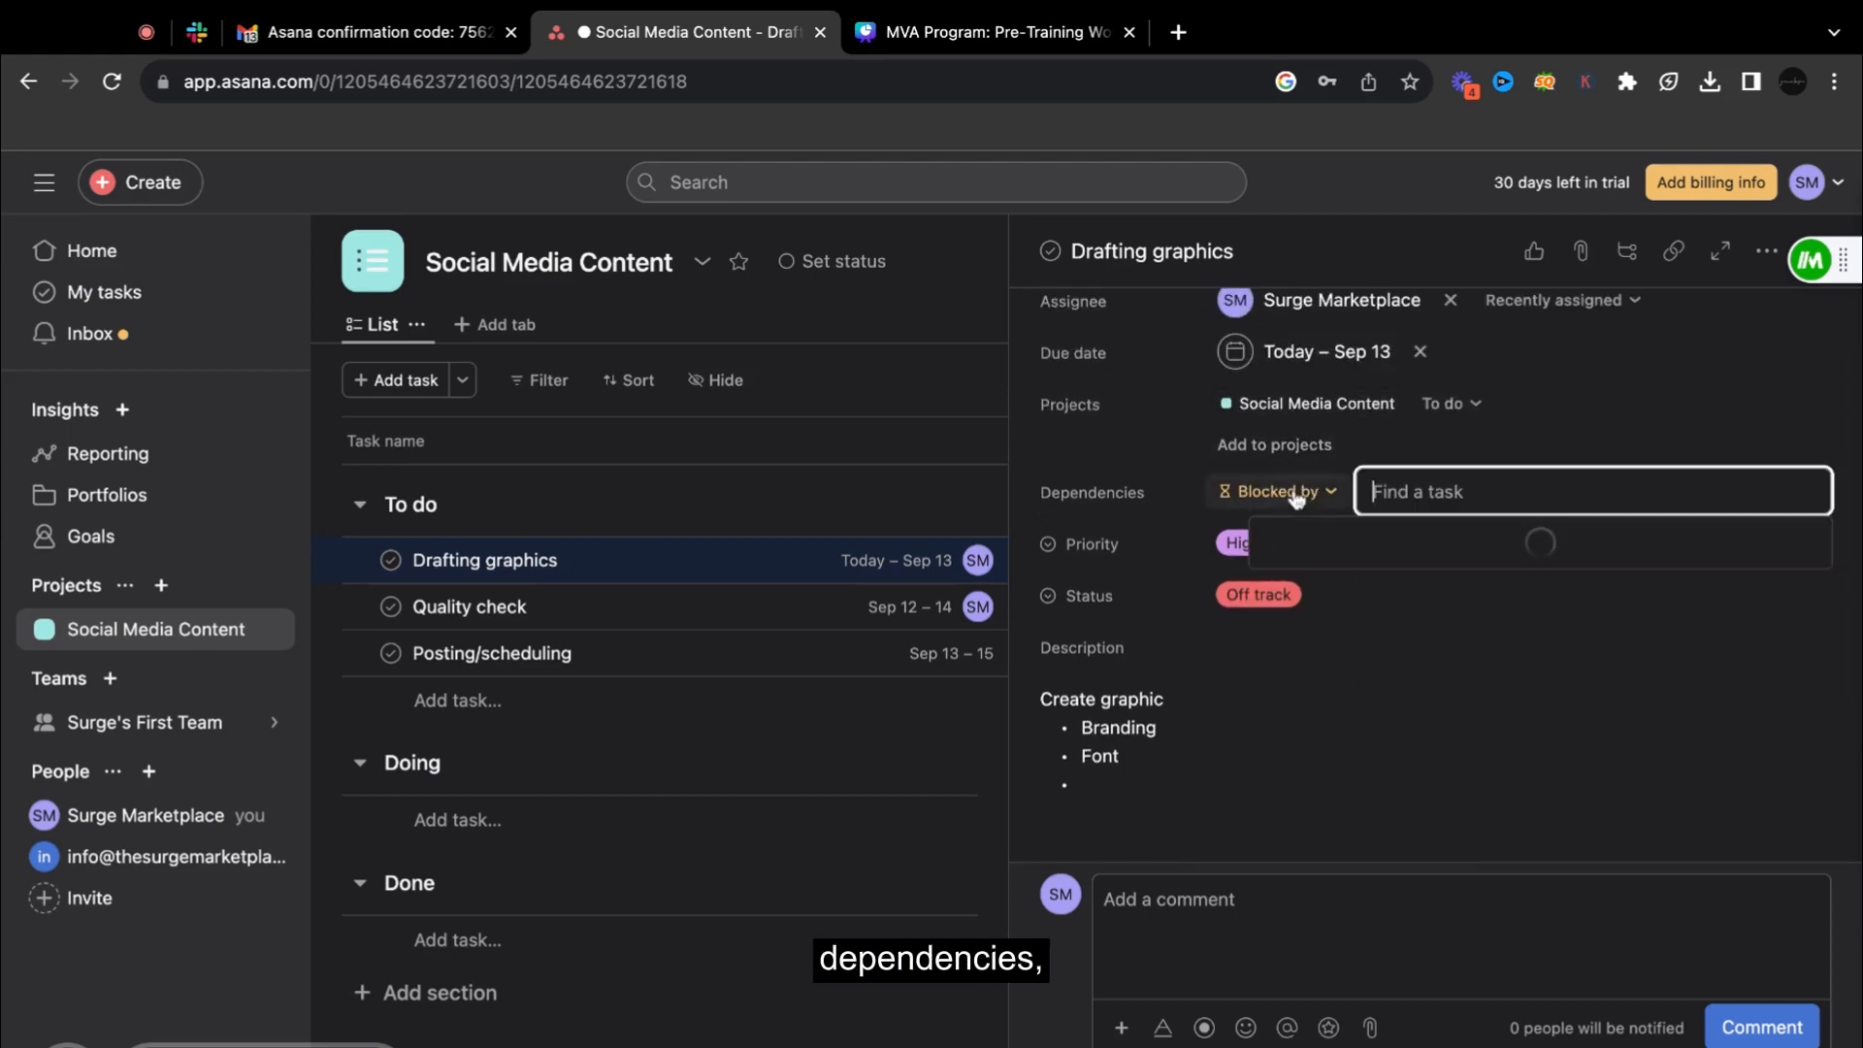
scroll(1609, 666, down, 1)
scroll(1610, 665, down, 2)
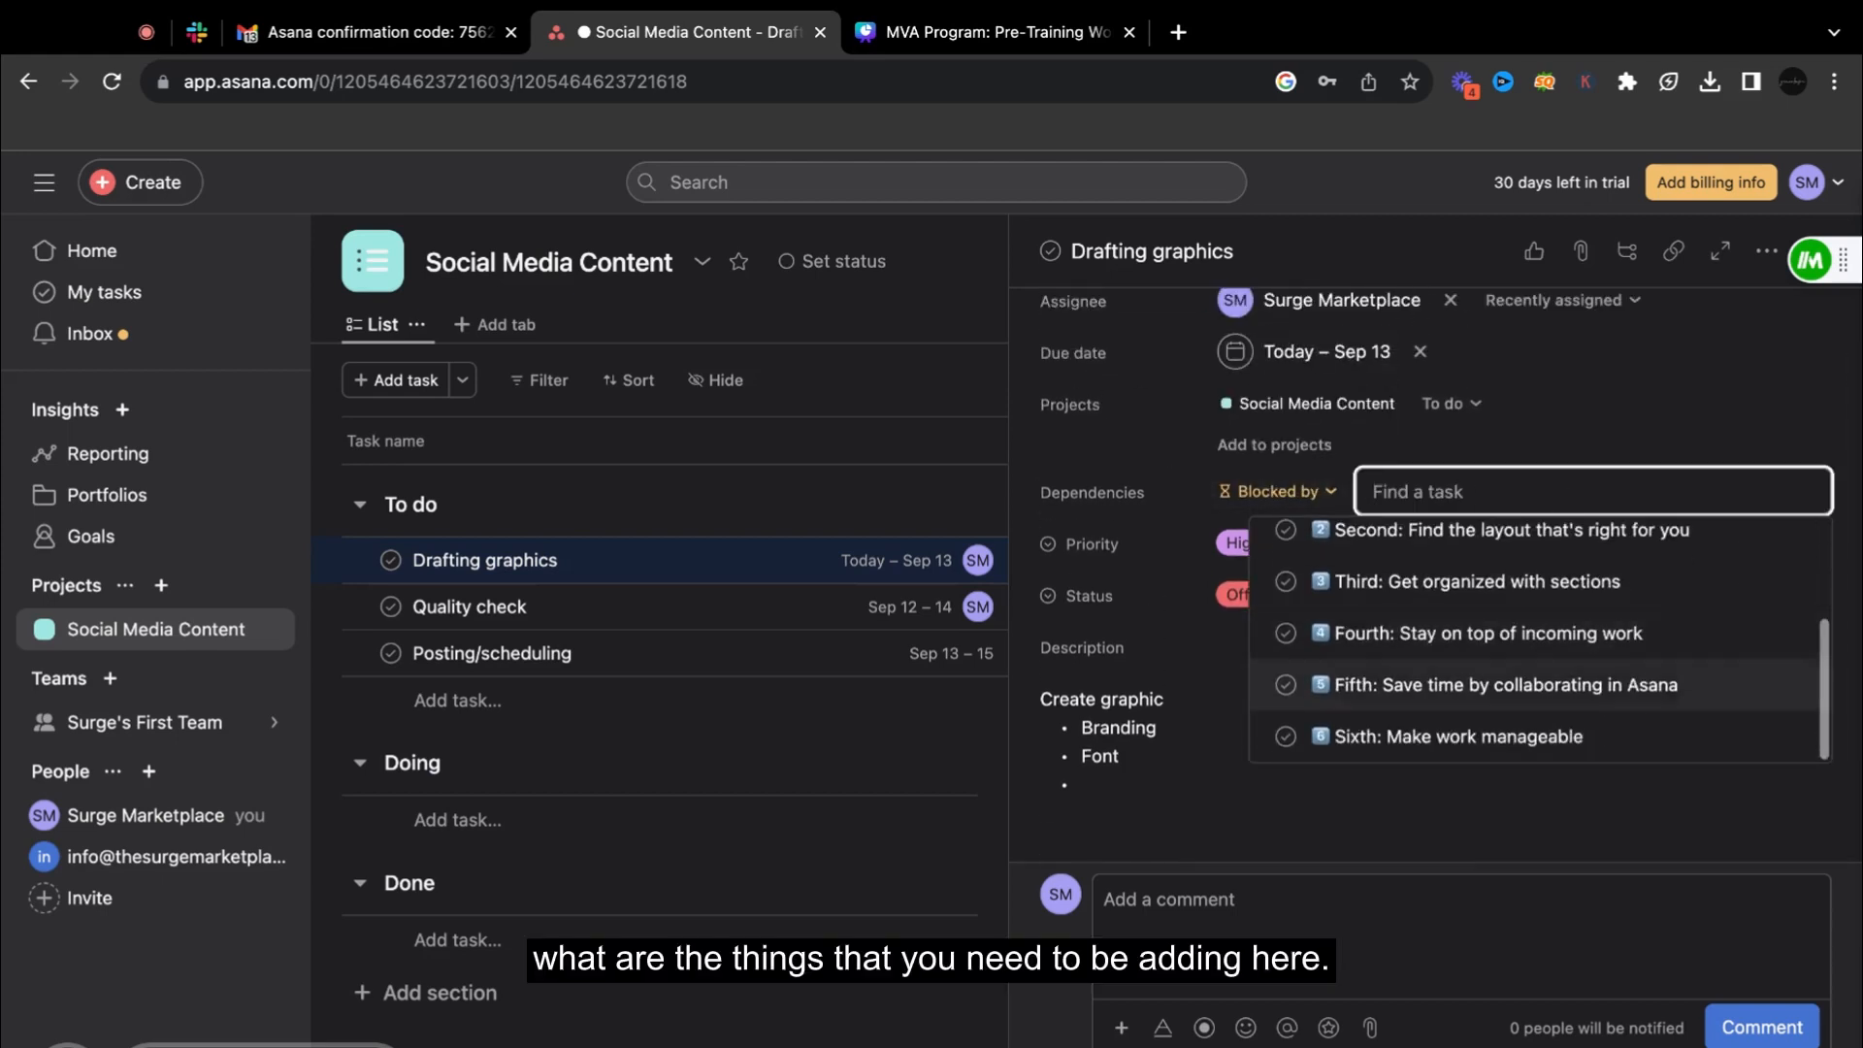
scroll(1610, 666, up, 2)
scroll(1610, 665, down, 2)
click(1633, 320)
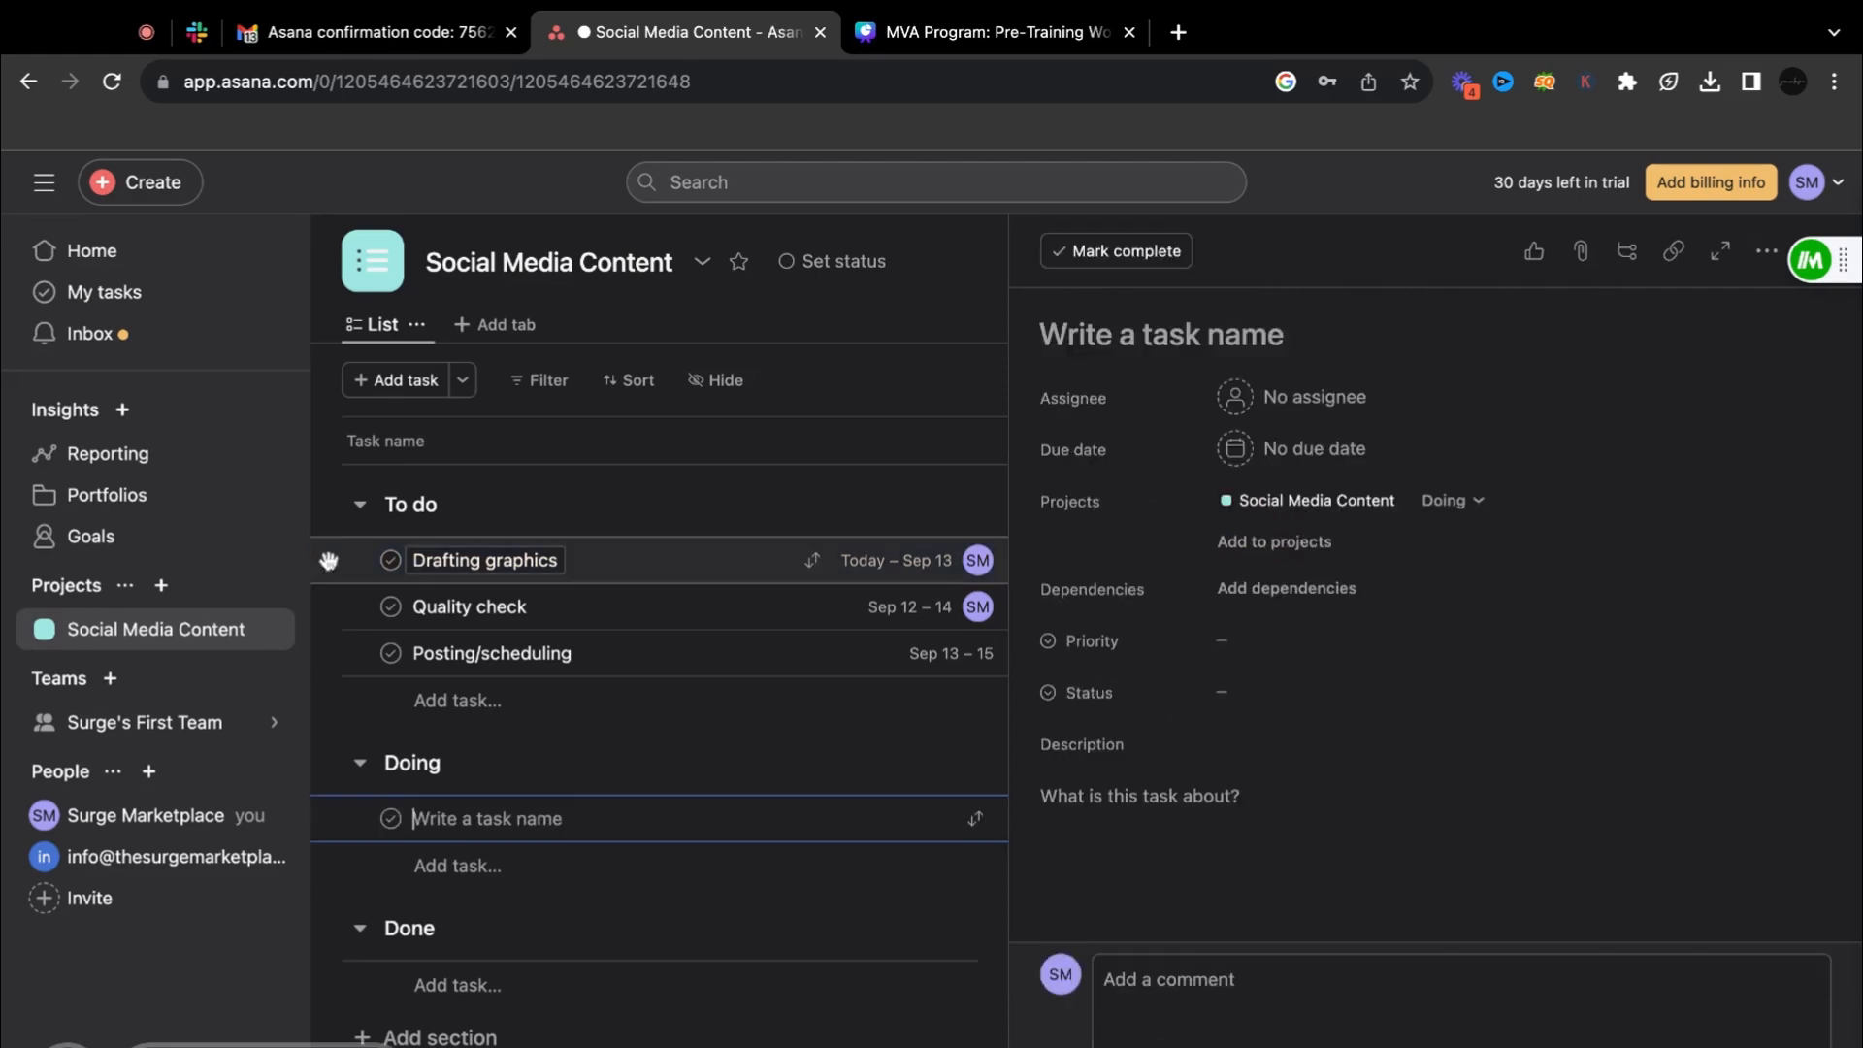
Step: Move the Drafting graphics task from the To do section to the Doing section
drag(329, 558, 339, 807)
drag(329, 557, 349, 821)
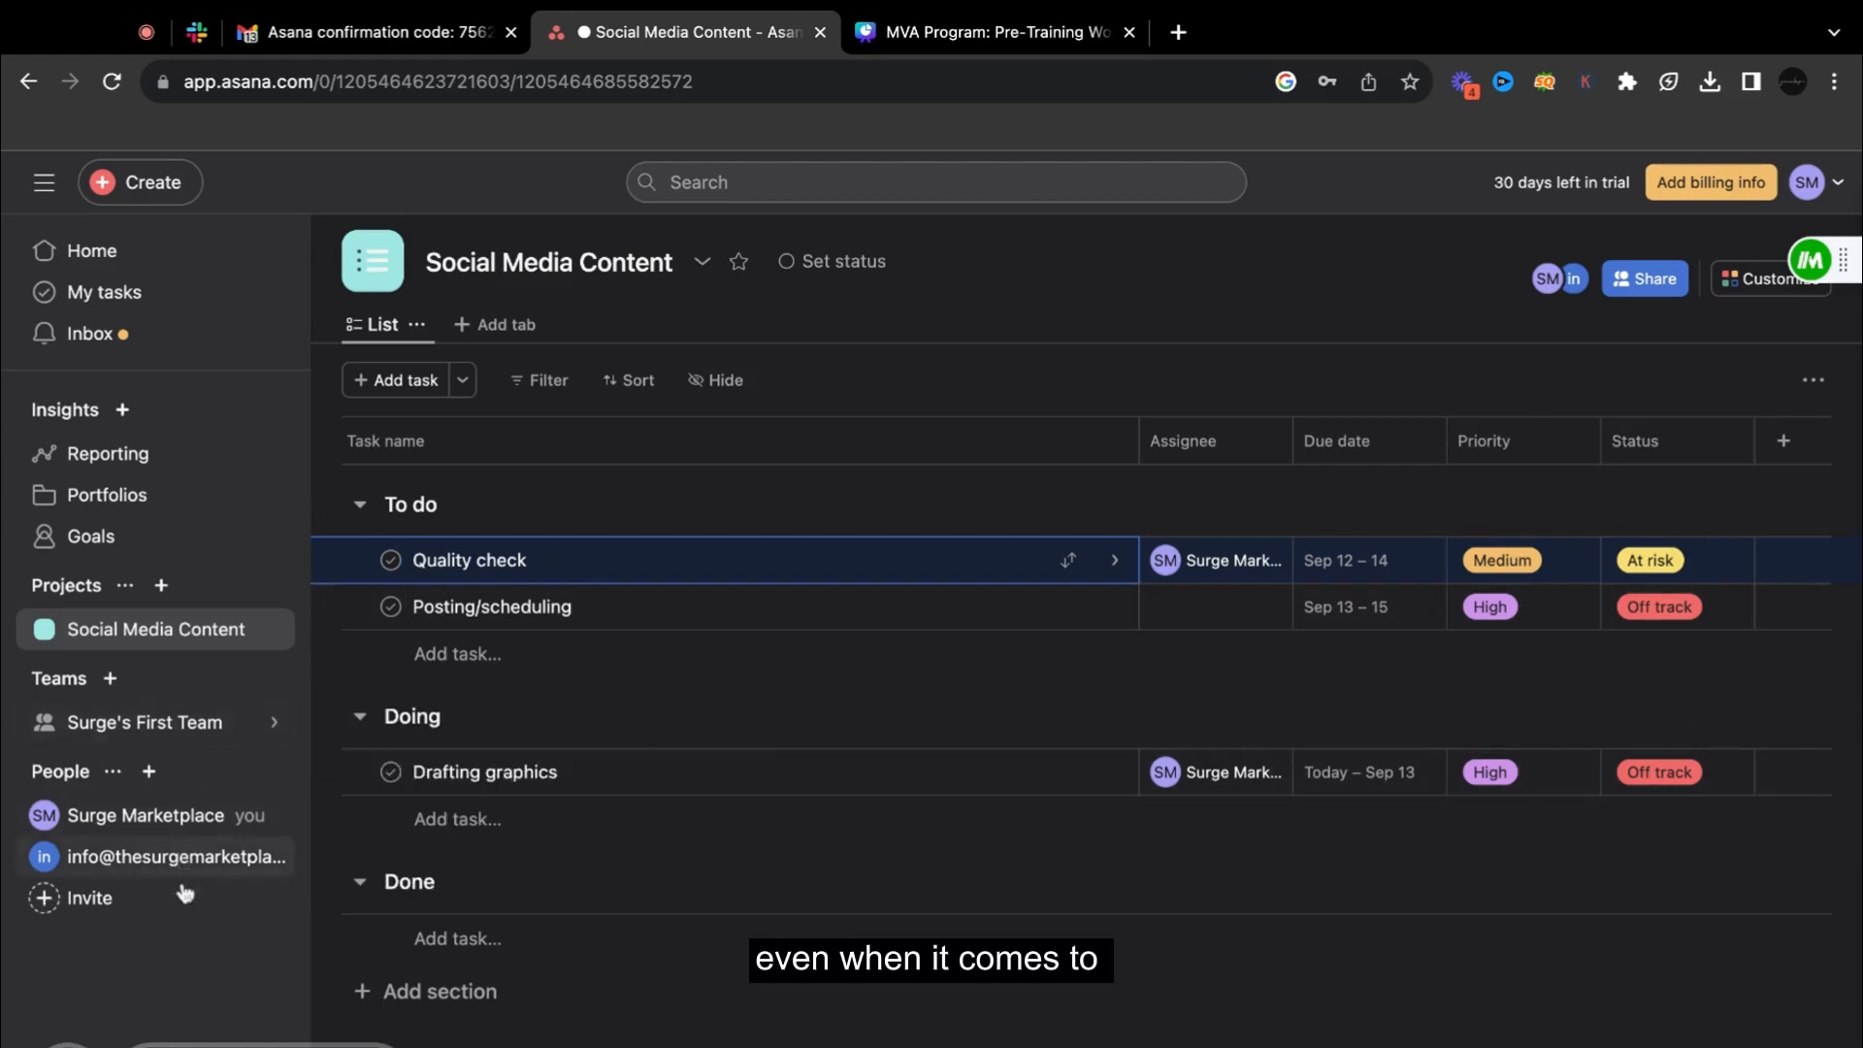
Step: Examine the task list's quick filters without applying one, and view the Home overview before reopening the Social Media Content project
click(538, 382)
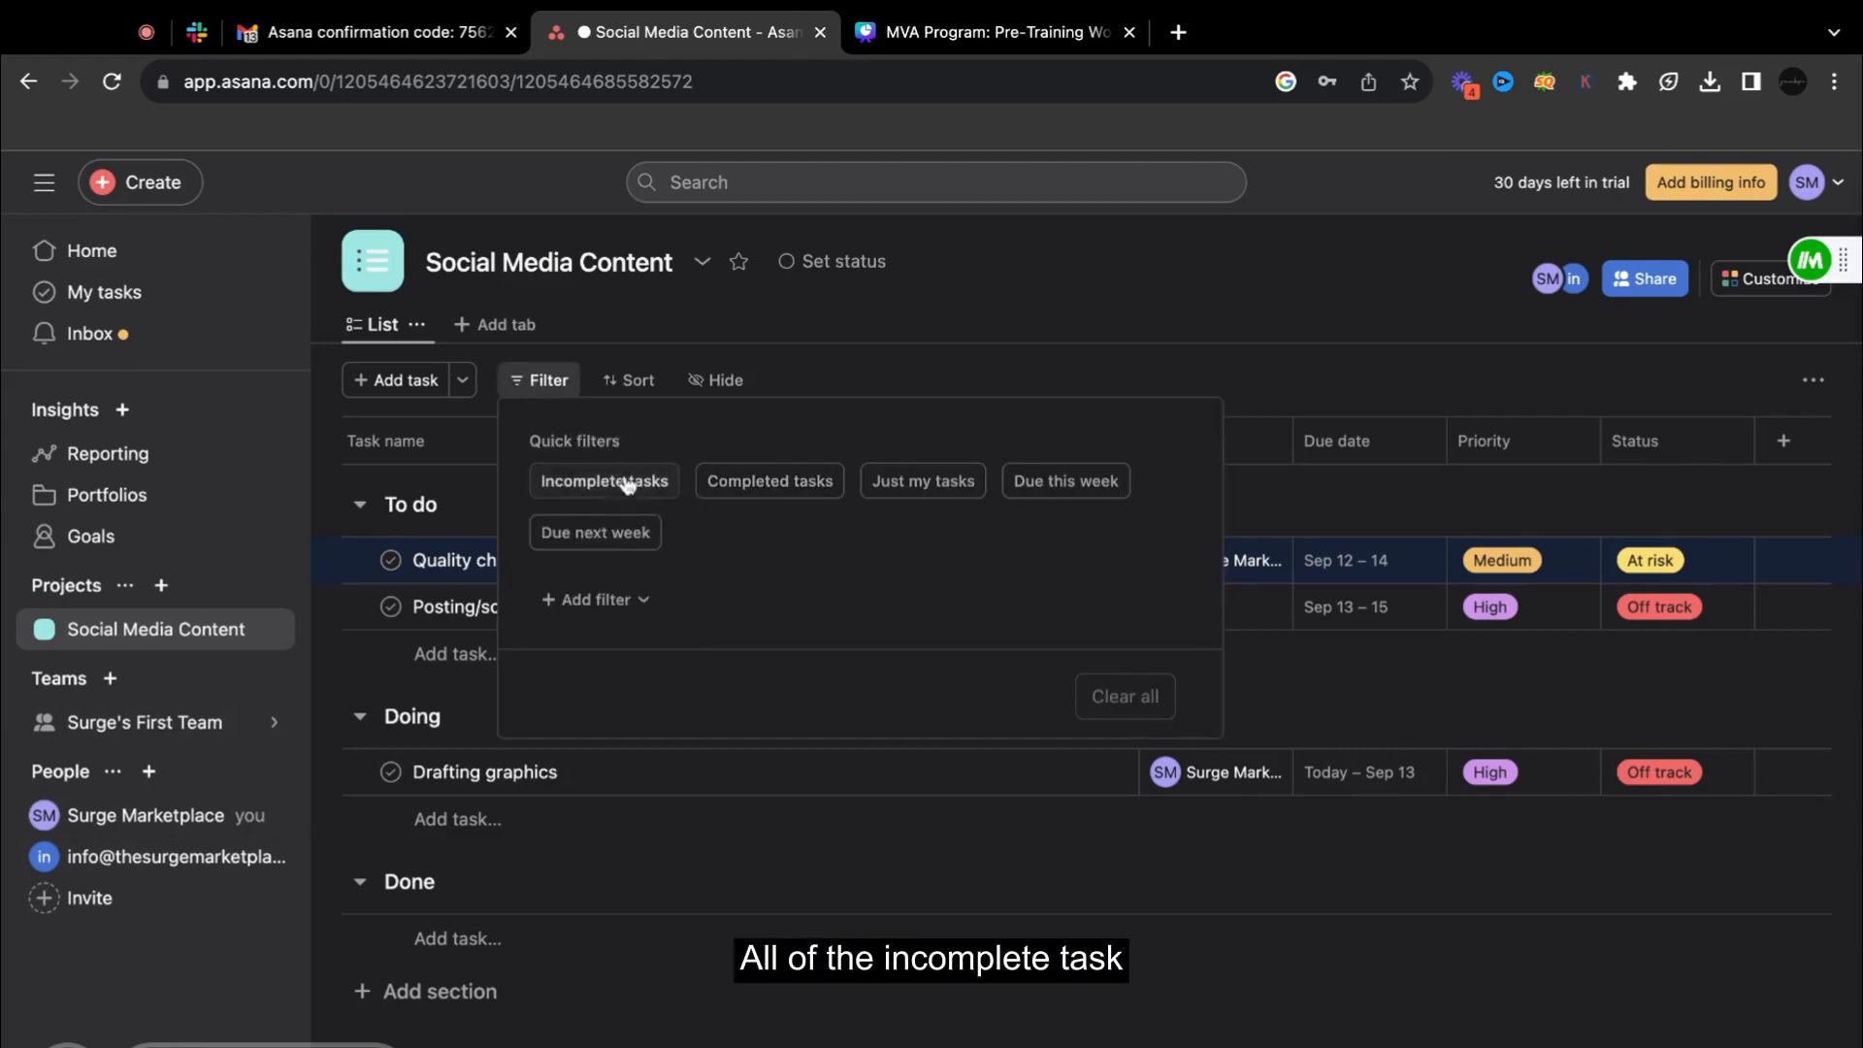
click(918, 335)
click(137, 256)
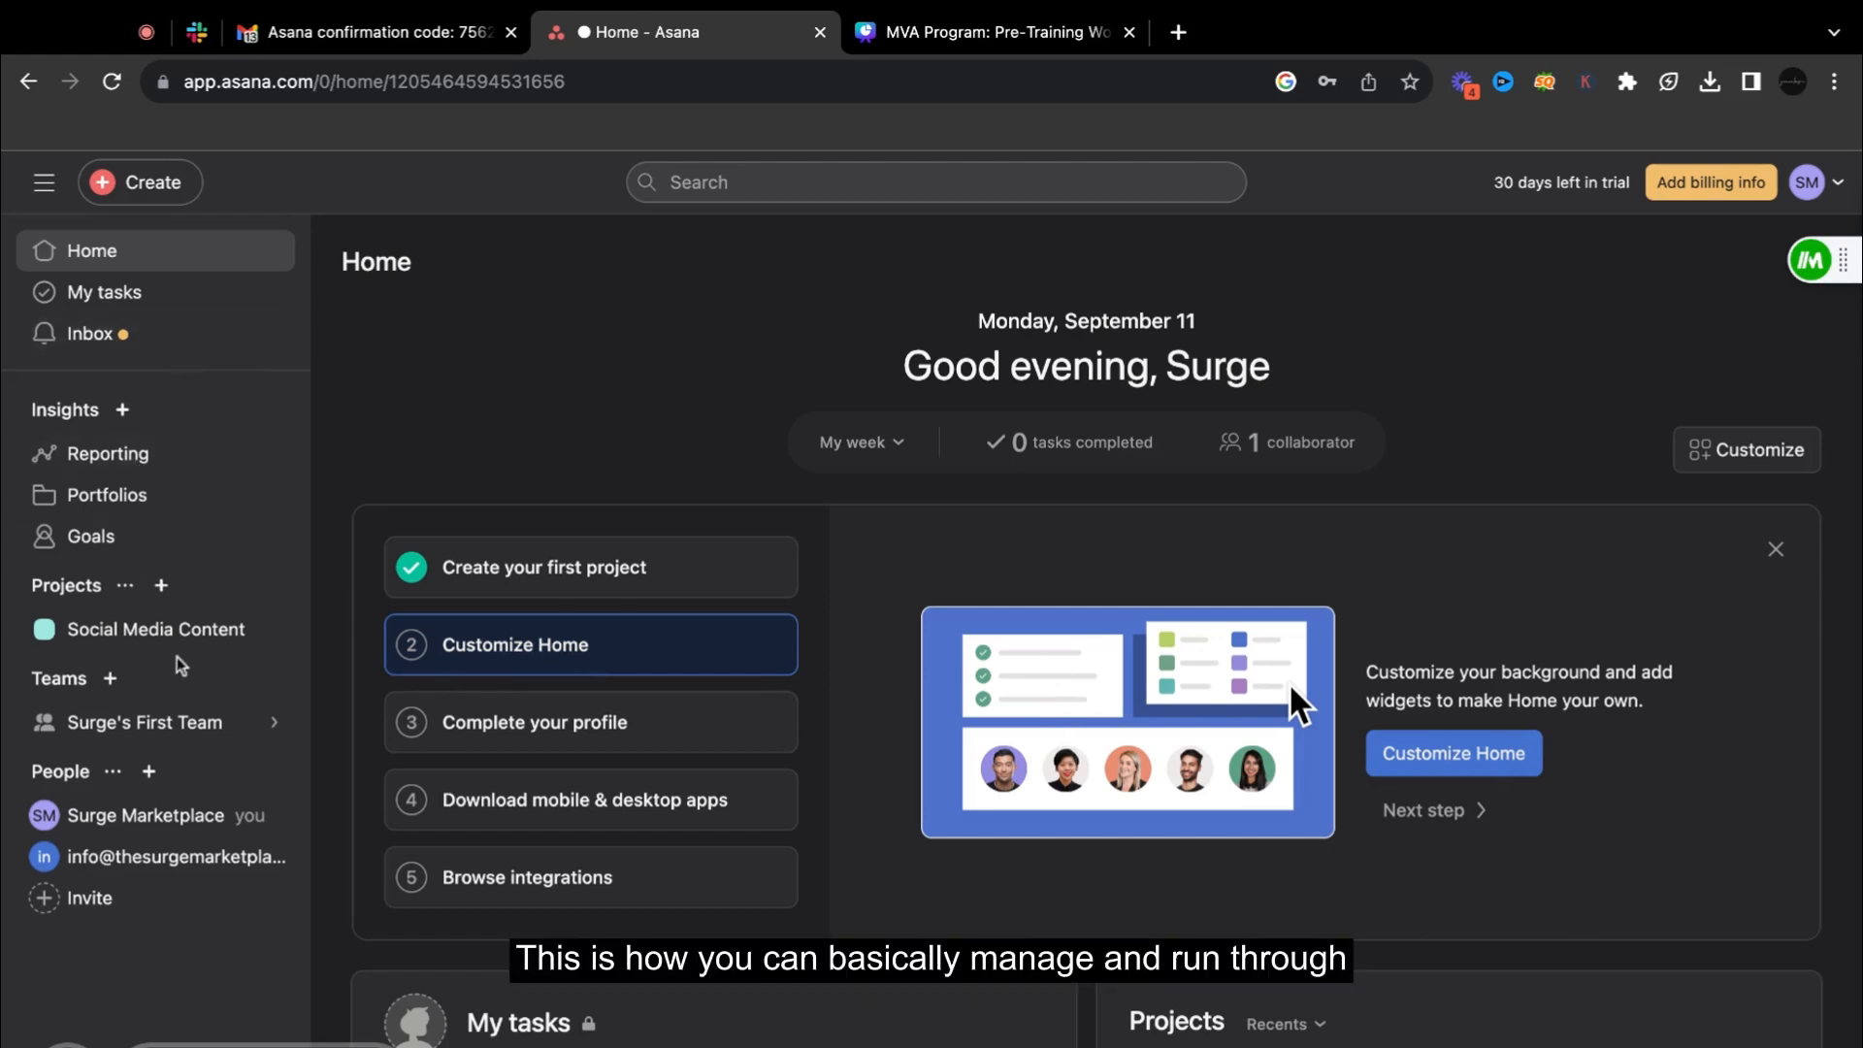
click(172, 630)
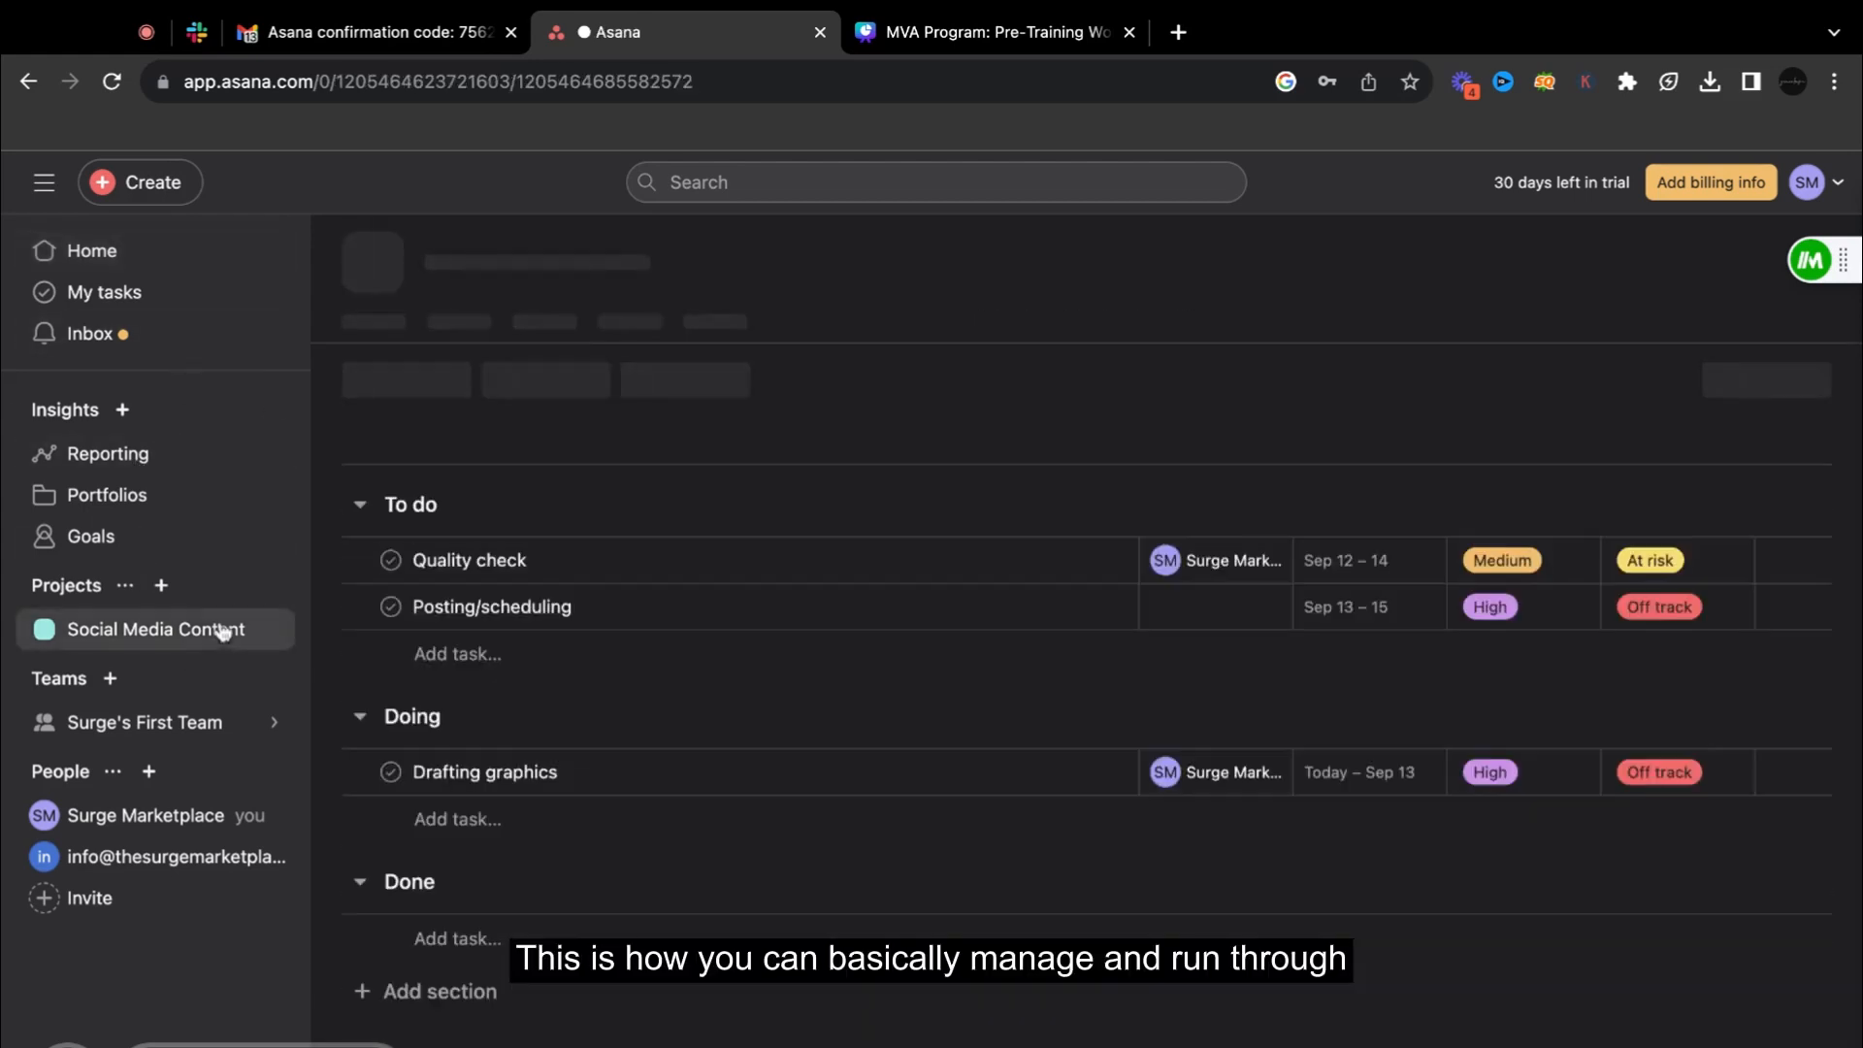
Step: View the starting options for a new project without creating one, and return to the Quality check task in Social Media Content
click(161, 586)
click(271, 638)
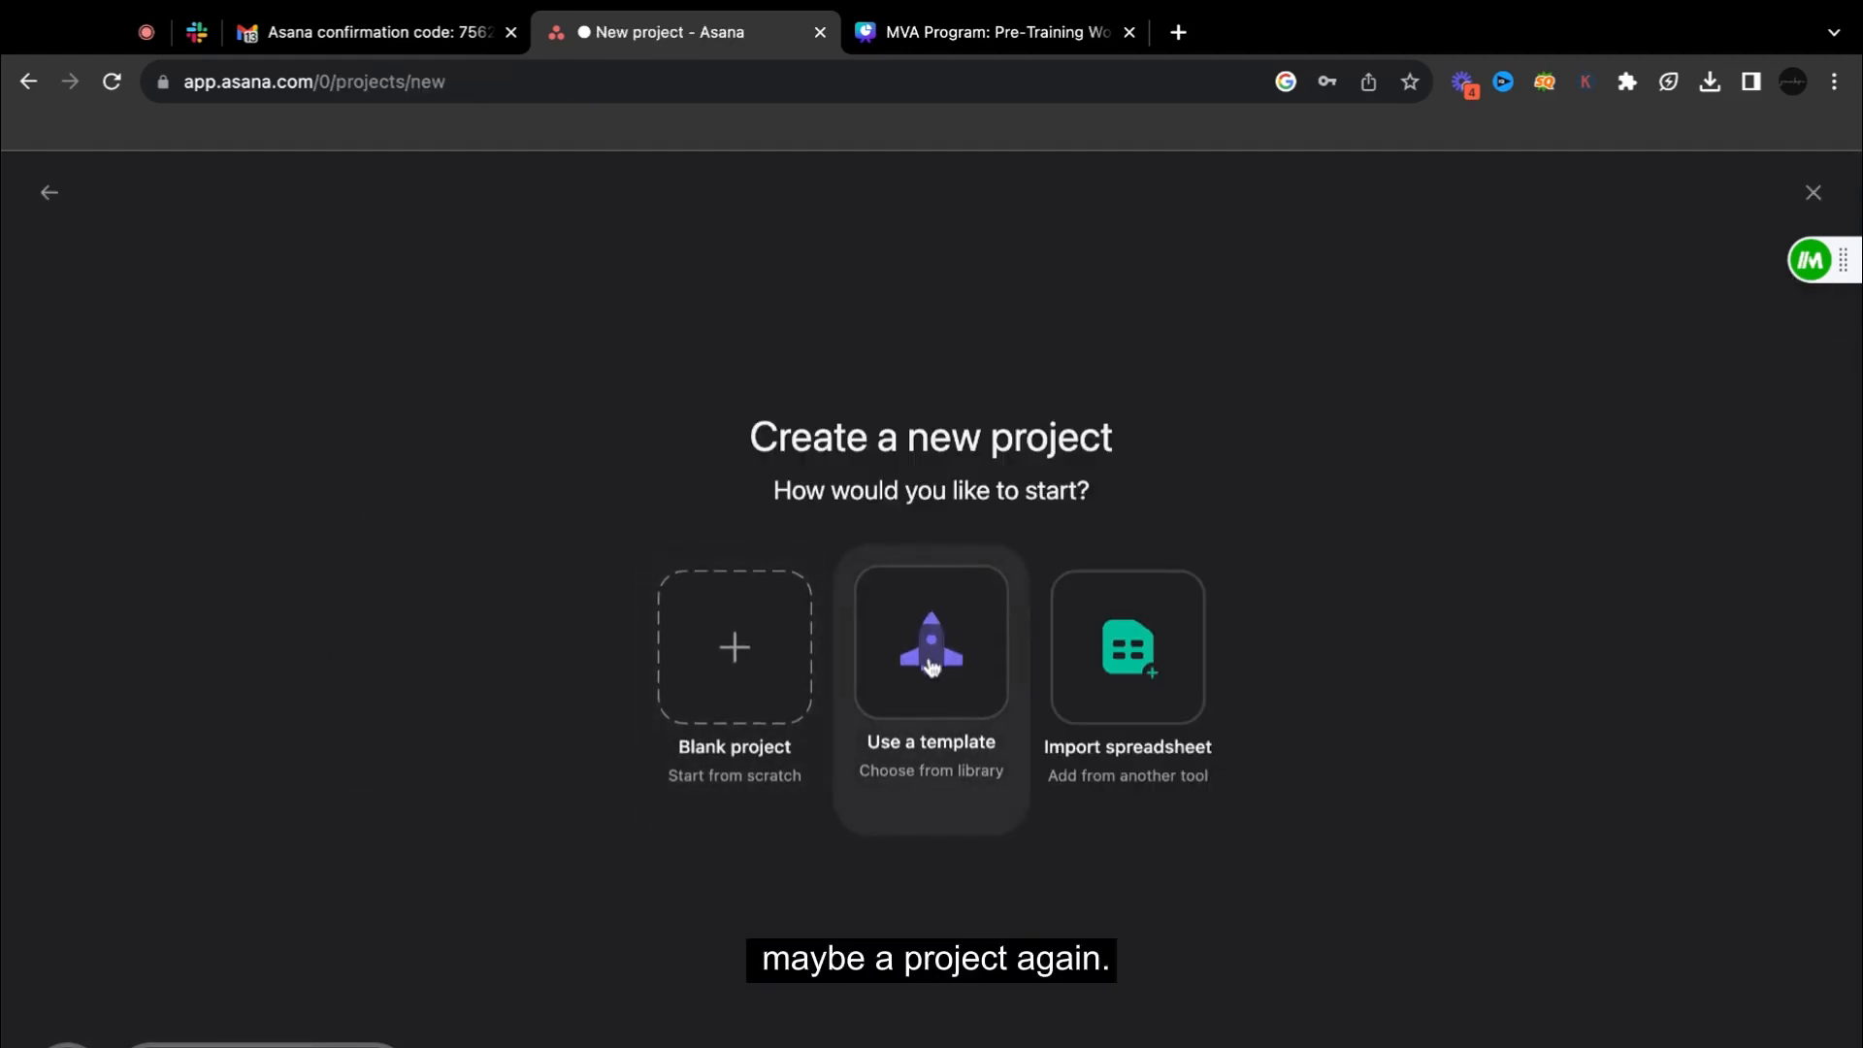
click(48, 193)
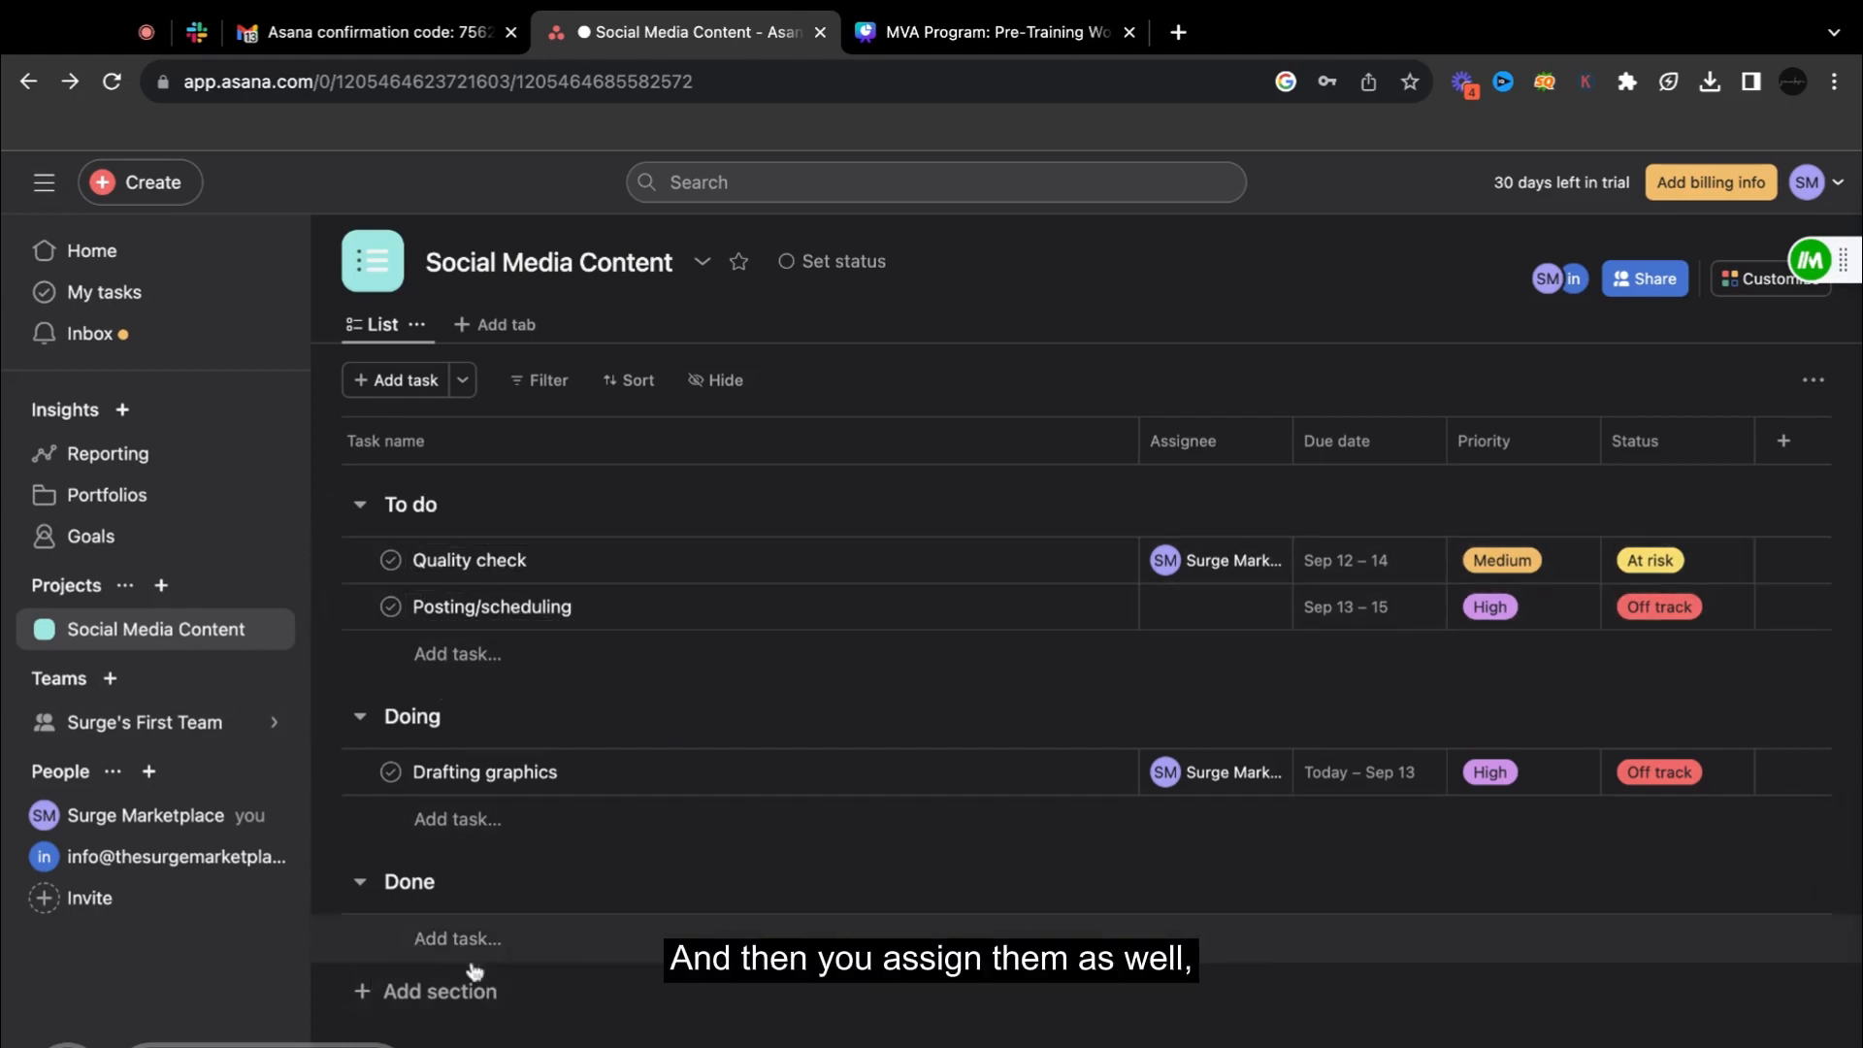
click(836, 571)
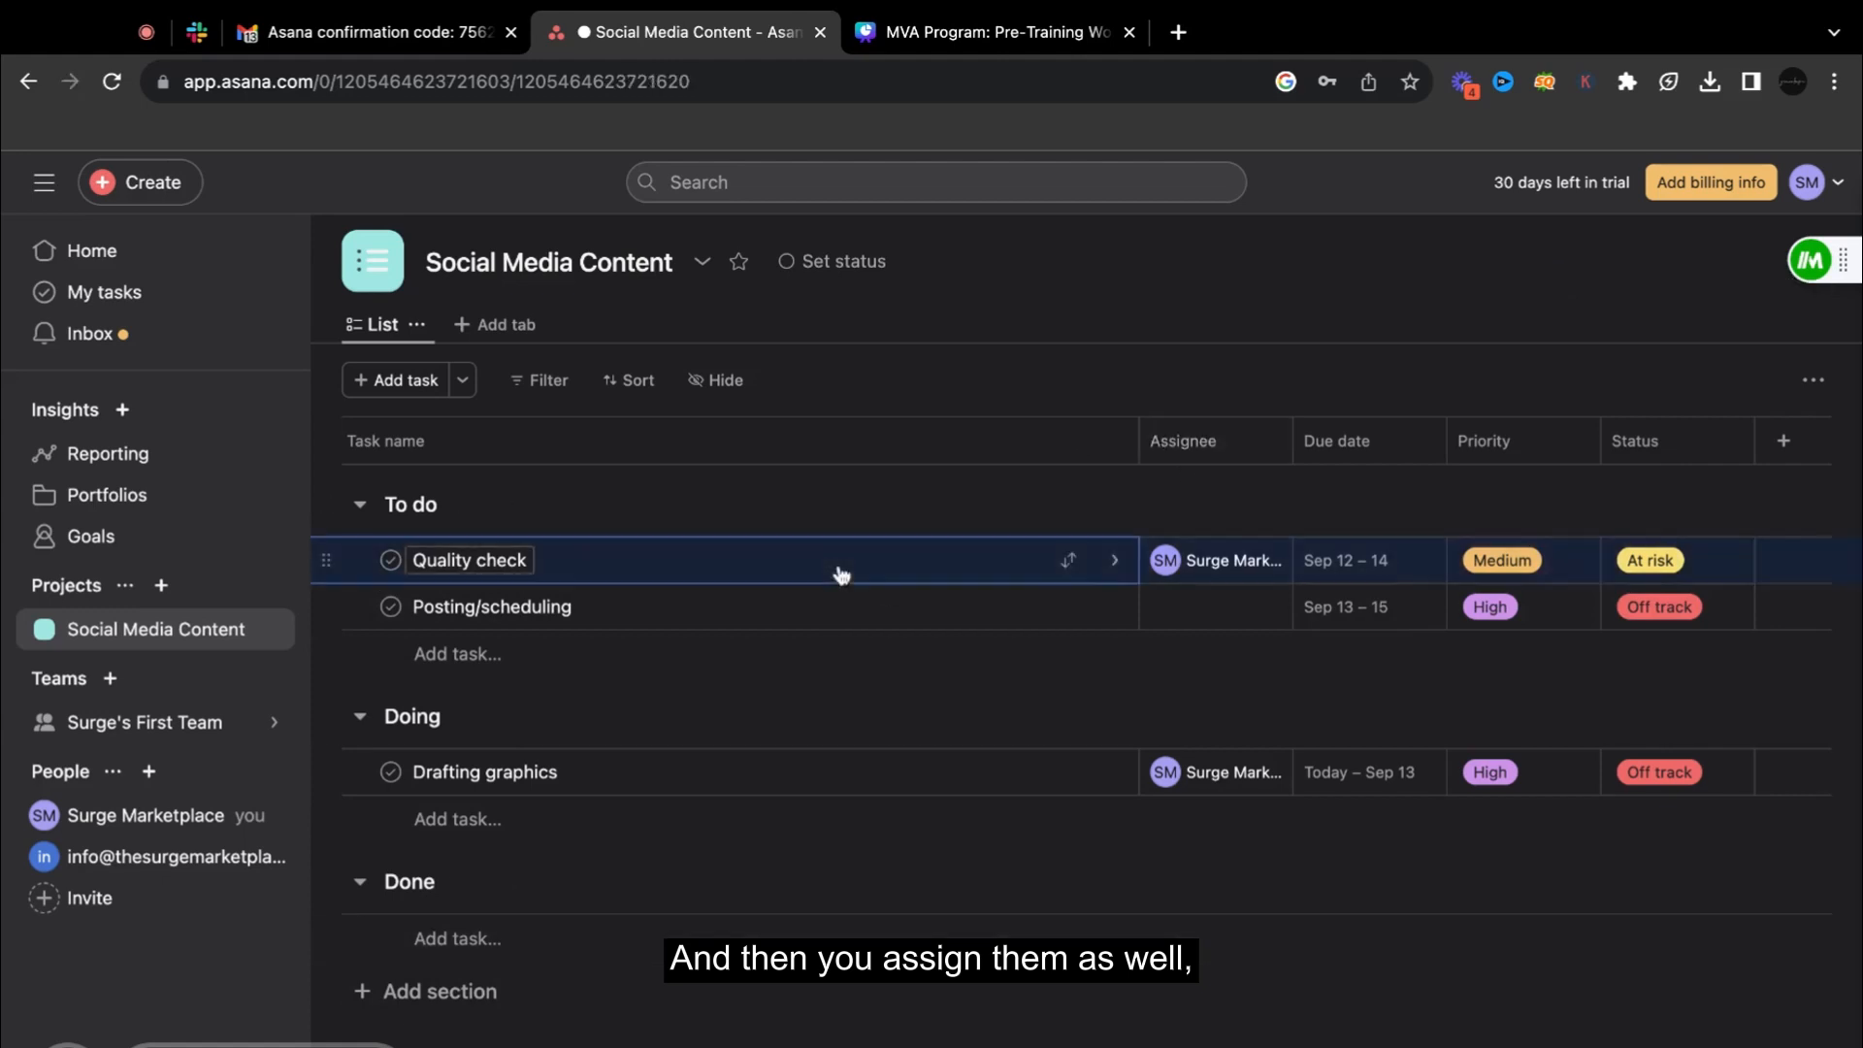